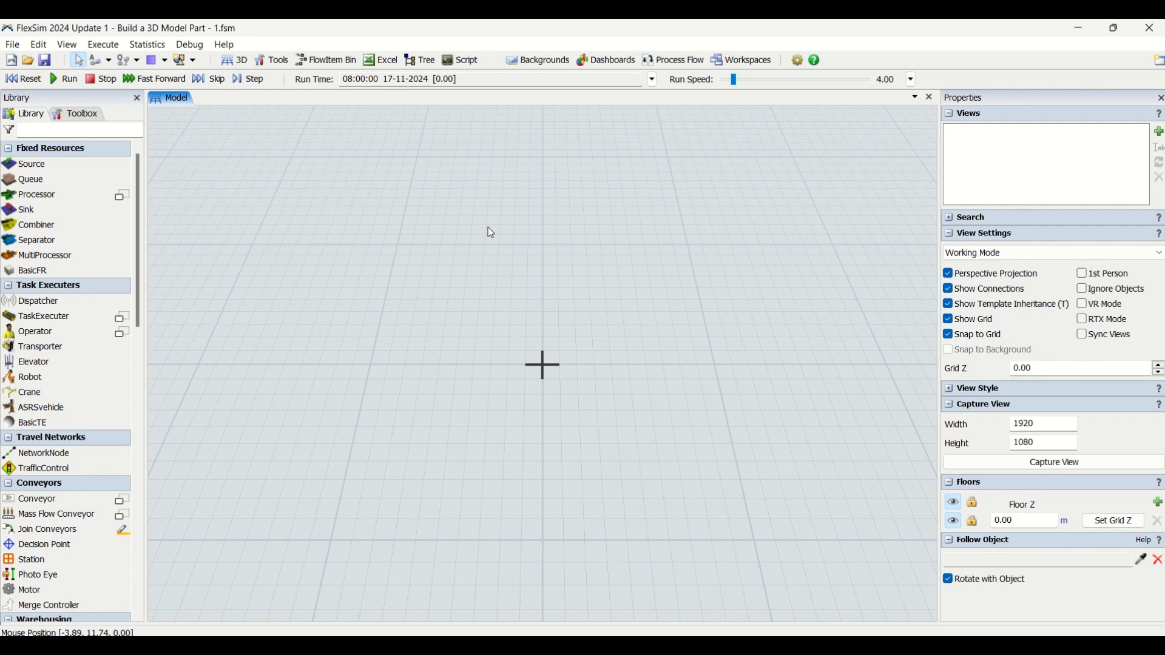
Step: Browse the flow item types available in the Toolbox's FlowItem Bin, then return to the Library
scroll(513, 261, "down", 2)
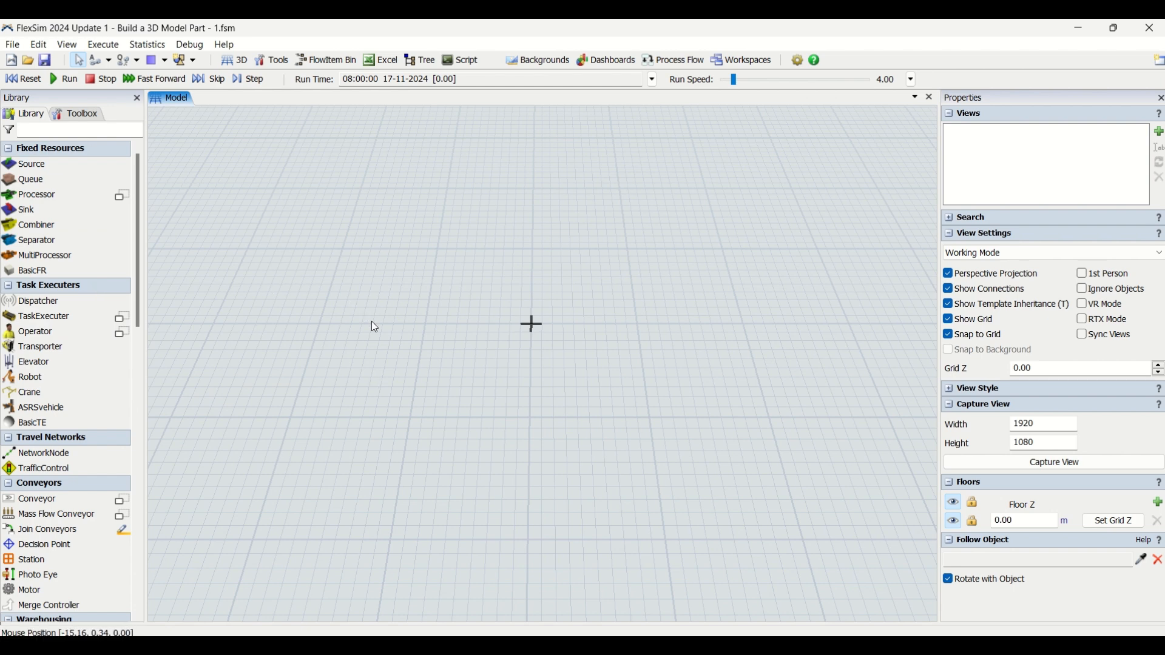
left_click(77, 116)
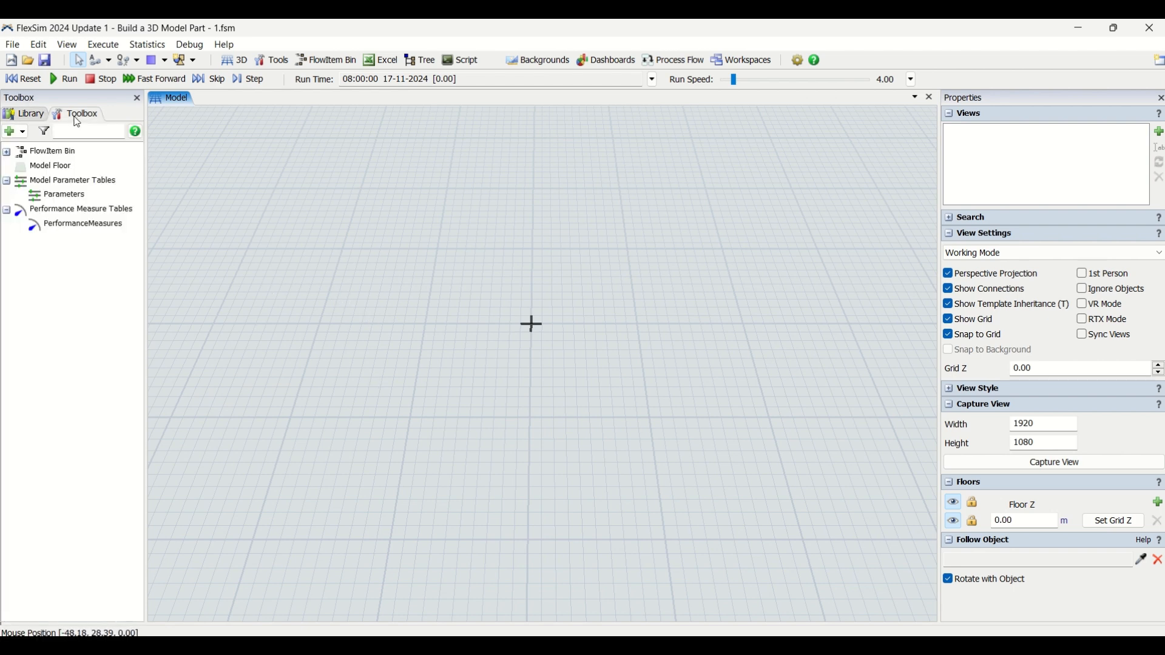
left_click(7, 152)
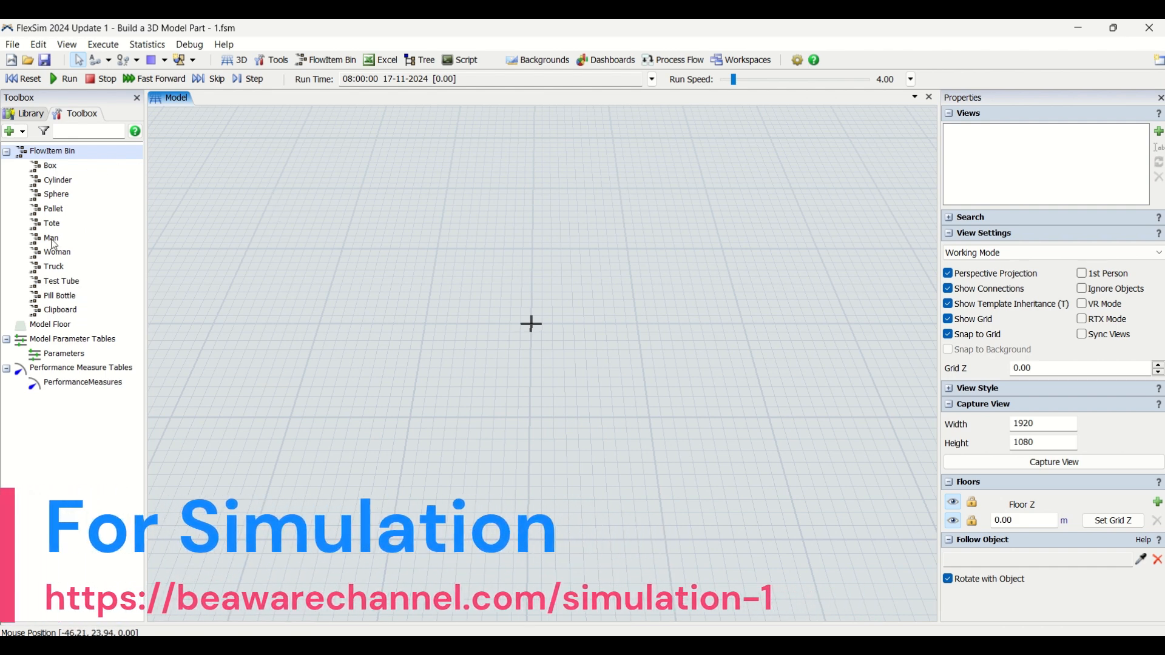
left_click(31, 114)
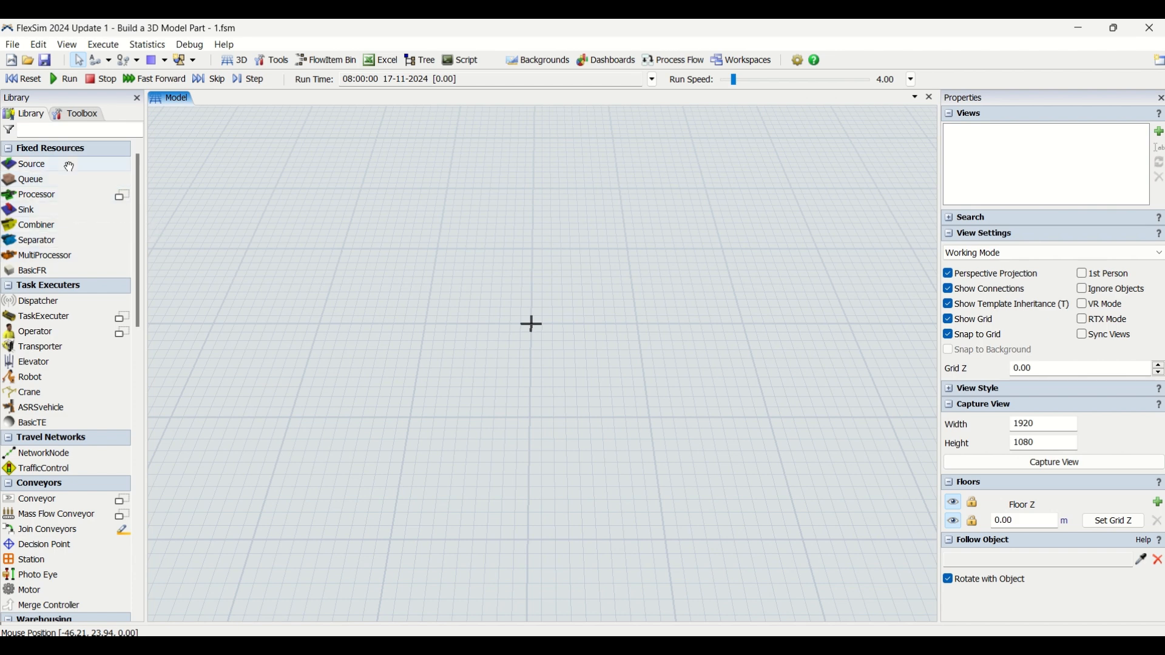
left_click_drag(57, 184, 441, 276)
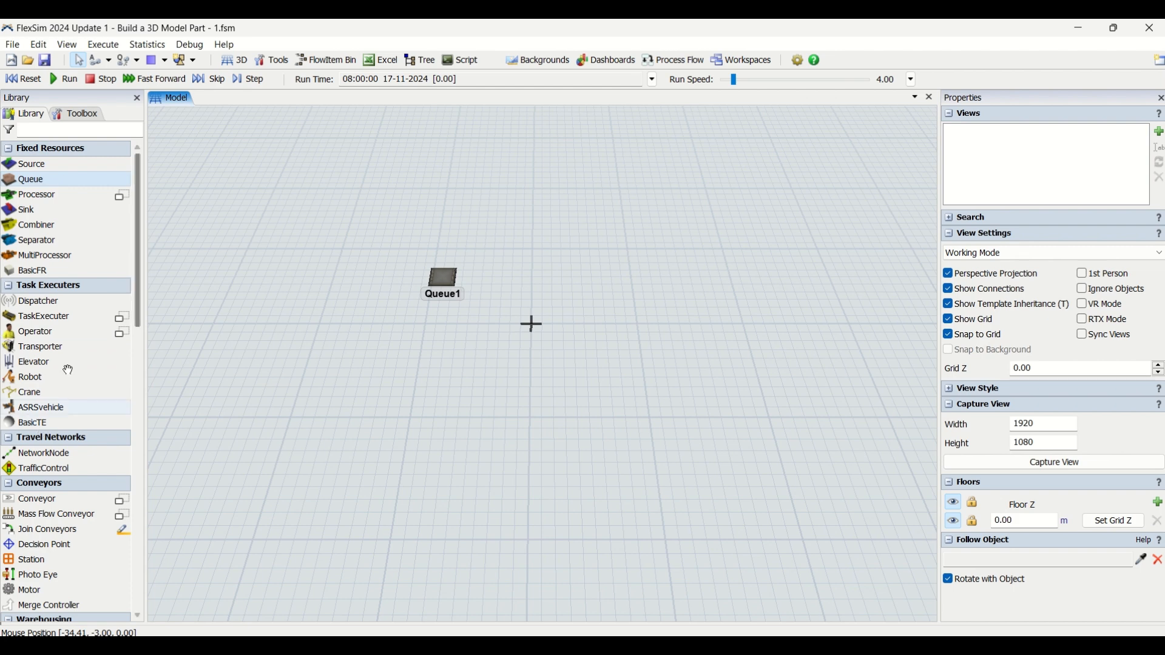
left_click_drag(53, 333, 398, 322)
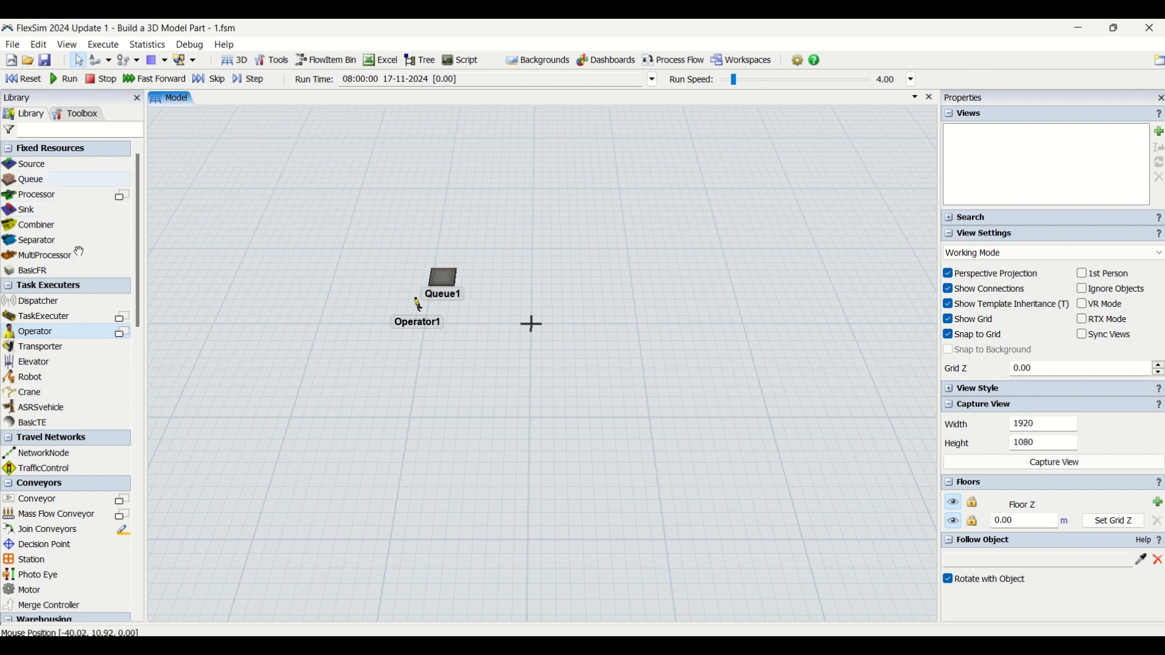
left_click(442, 280)
key("Delete")
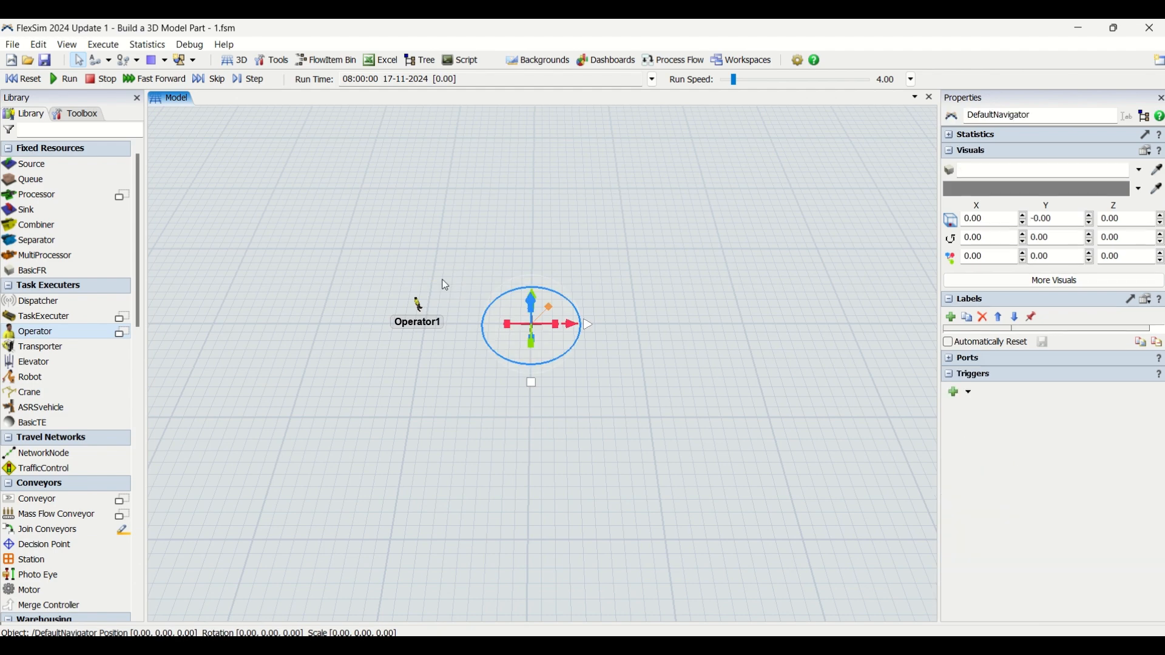
left_click(419, 305)
key("Delete")
left_click(416, 307)
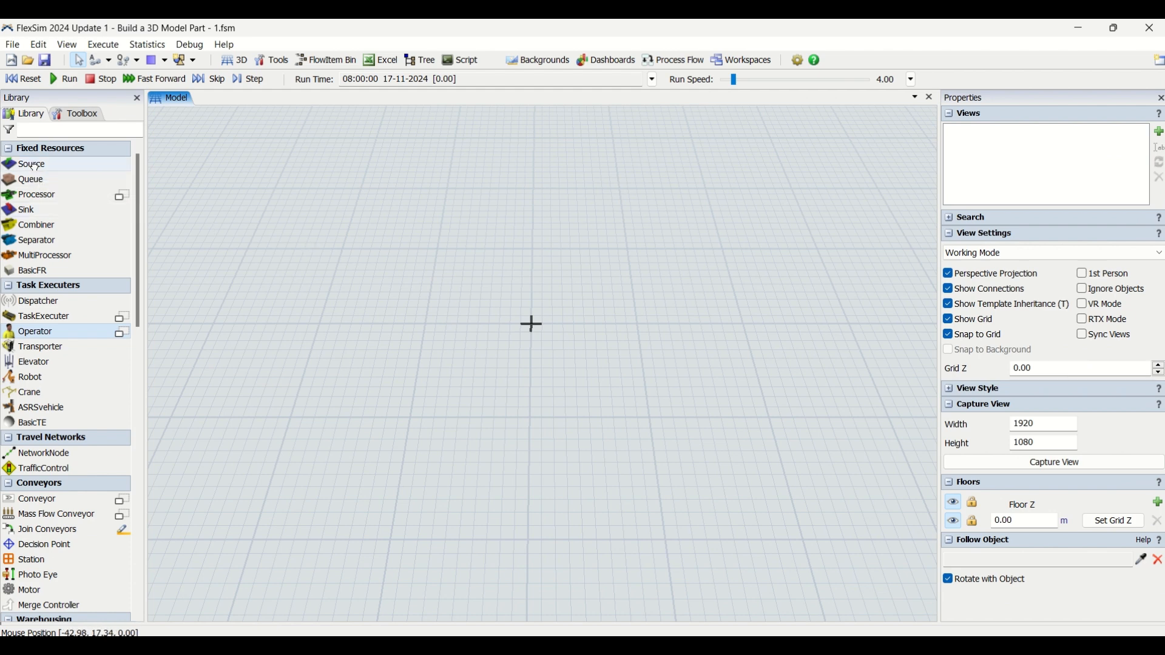
Step: Place a Source, a Queue and a Processor side by side in the model
left_click_drag(30, 164, 374, 302)
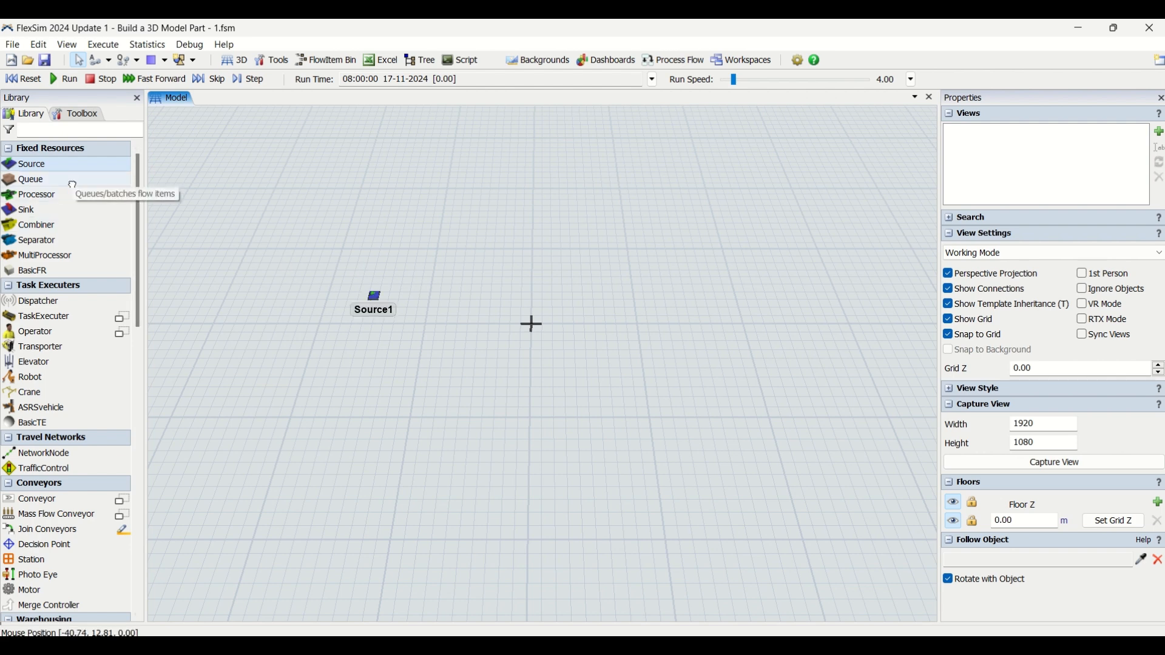
left_click_drag(72, 183, 407, 298)
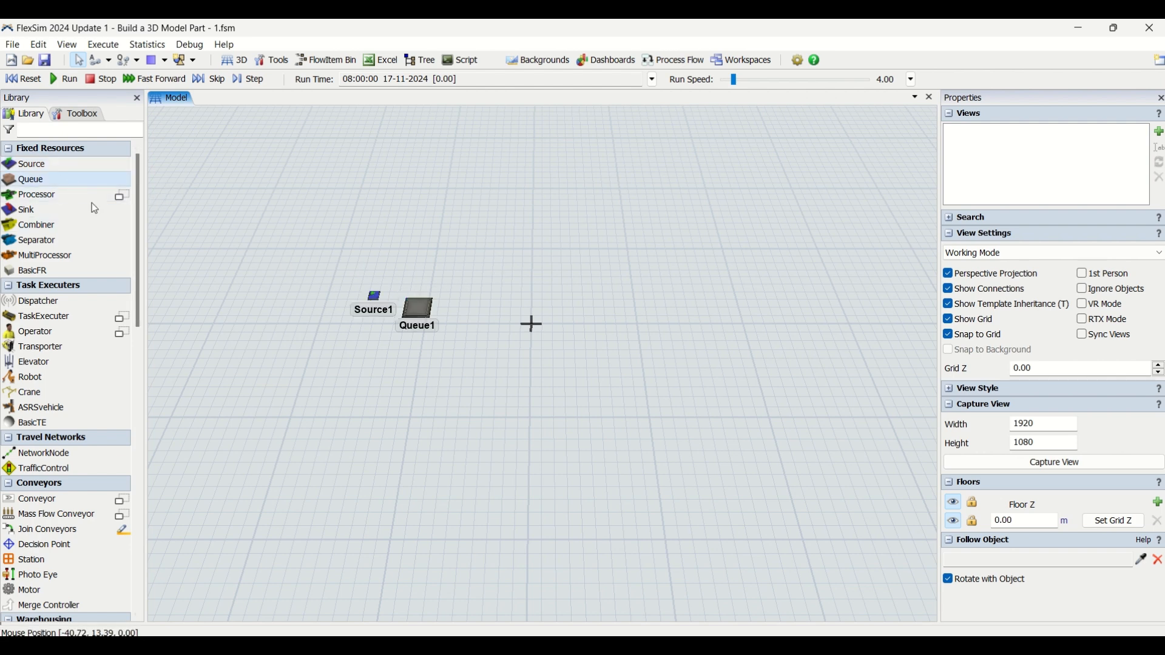
left_click_drag(33, 195, 463, 309)
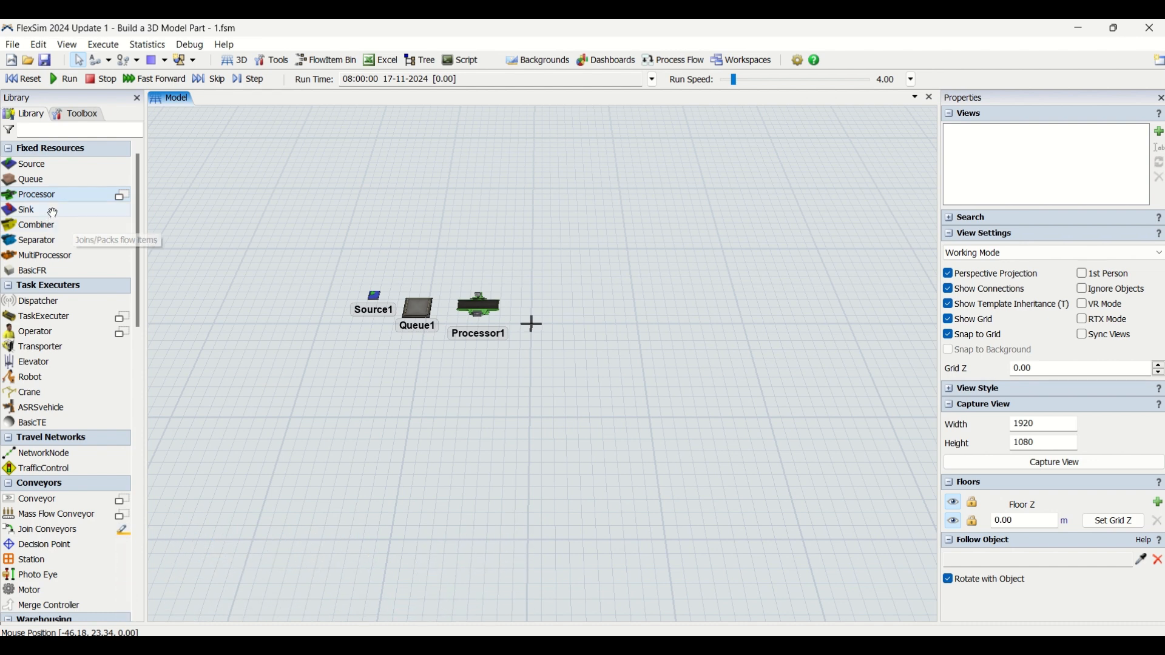
Step: Add two Sinks, one right of the processor and one below the queue
left_click(53, 210)
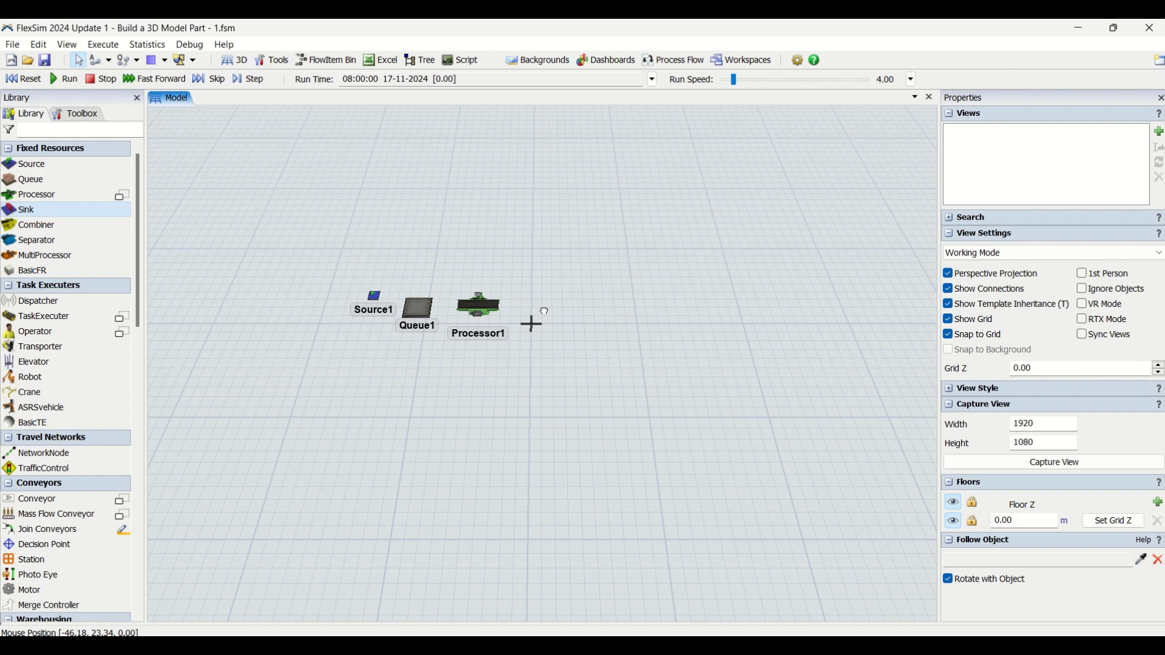
left_click(547, 314)
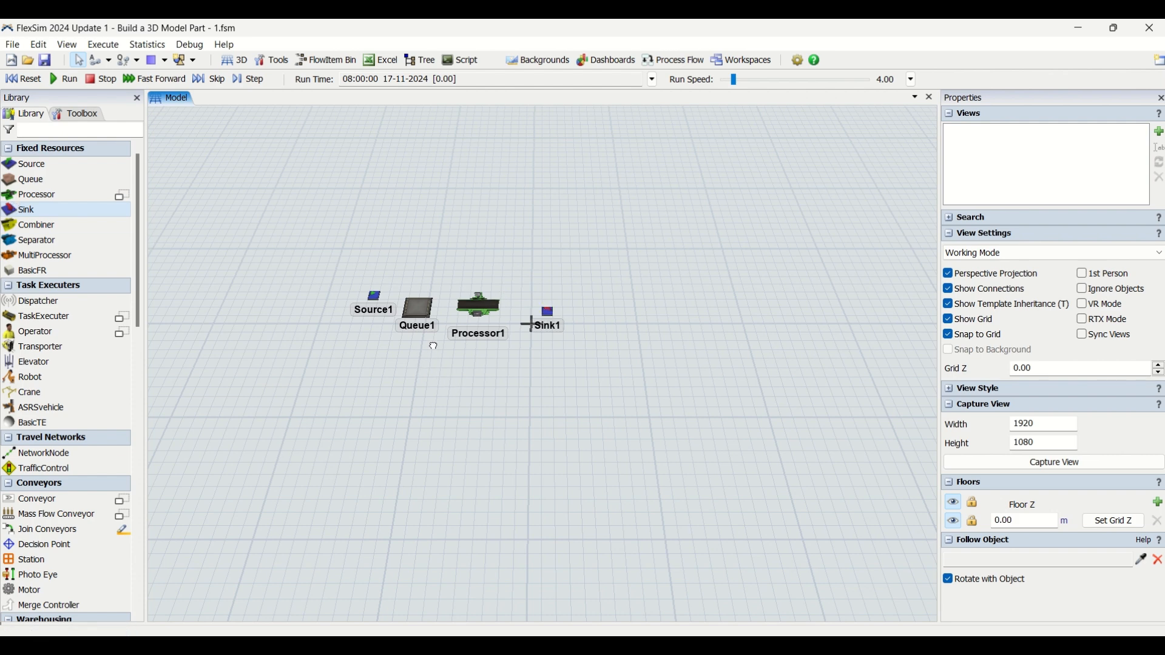
left_click(434, 346)
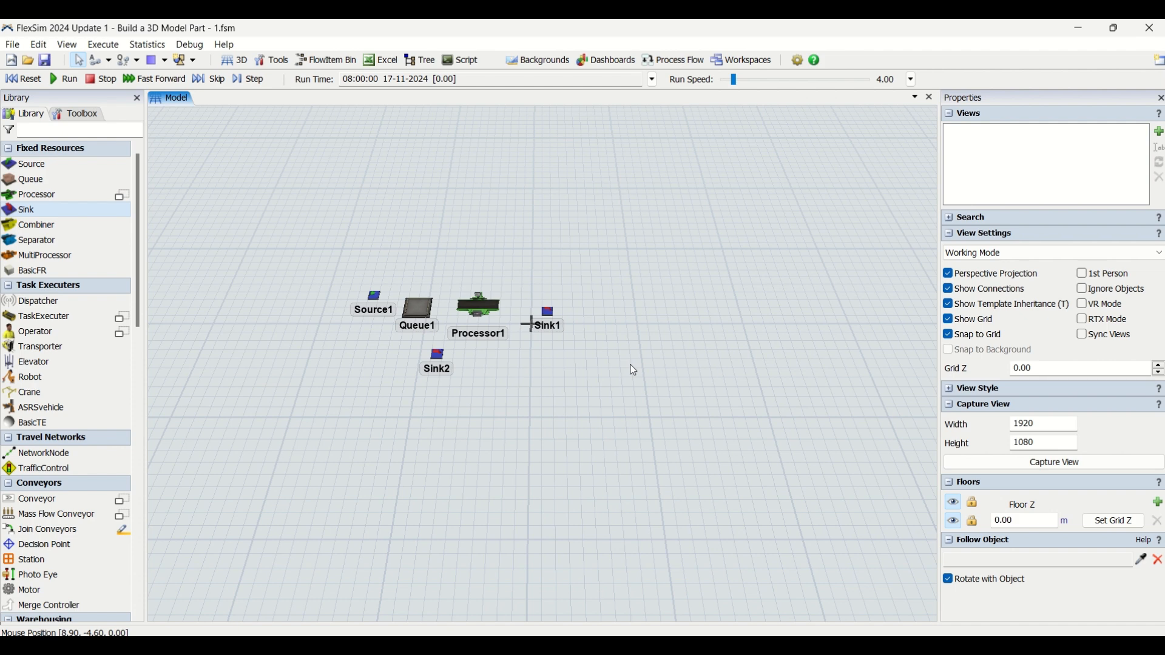
Step: Rename the source to Customers Arrive
left_click(374, 297)
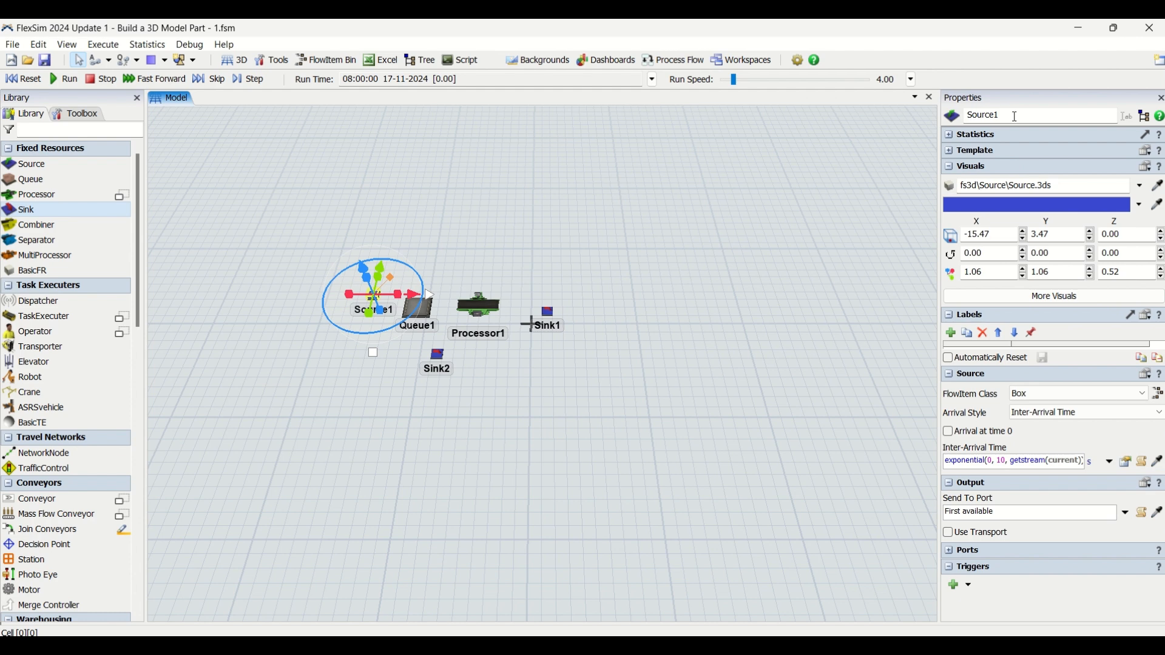
double_click(960, 116)
type("Cu")
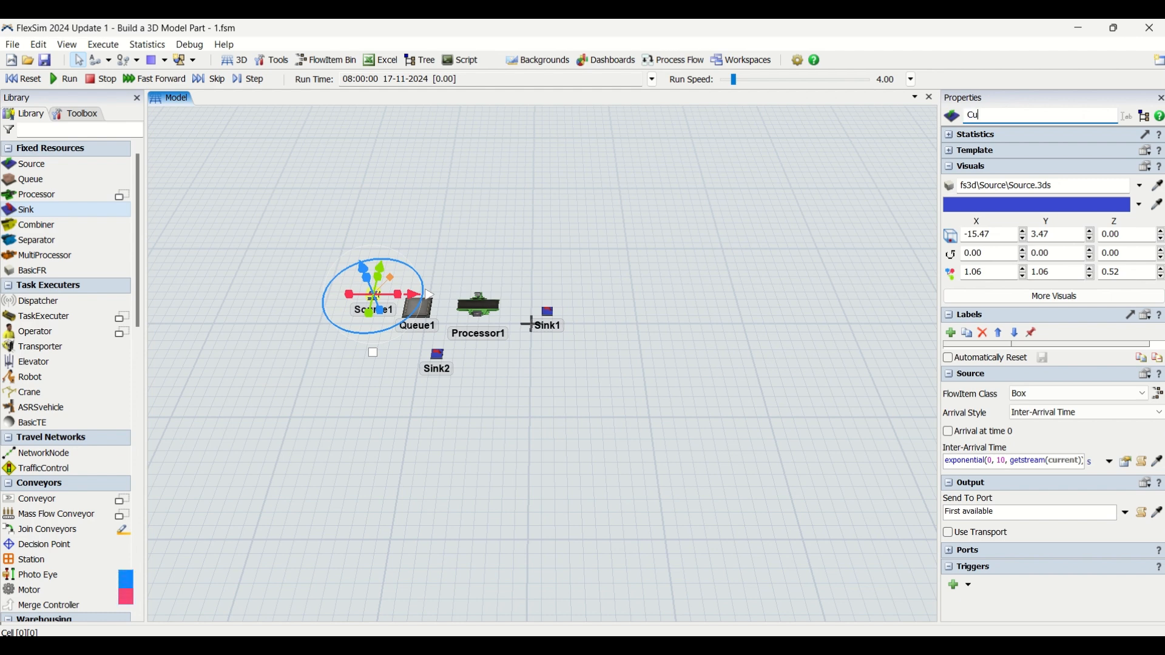
type("stomers")
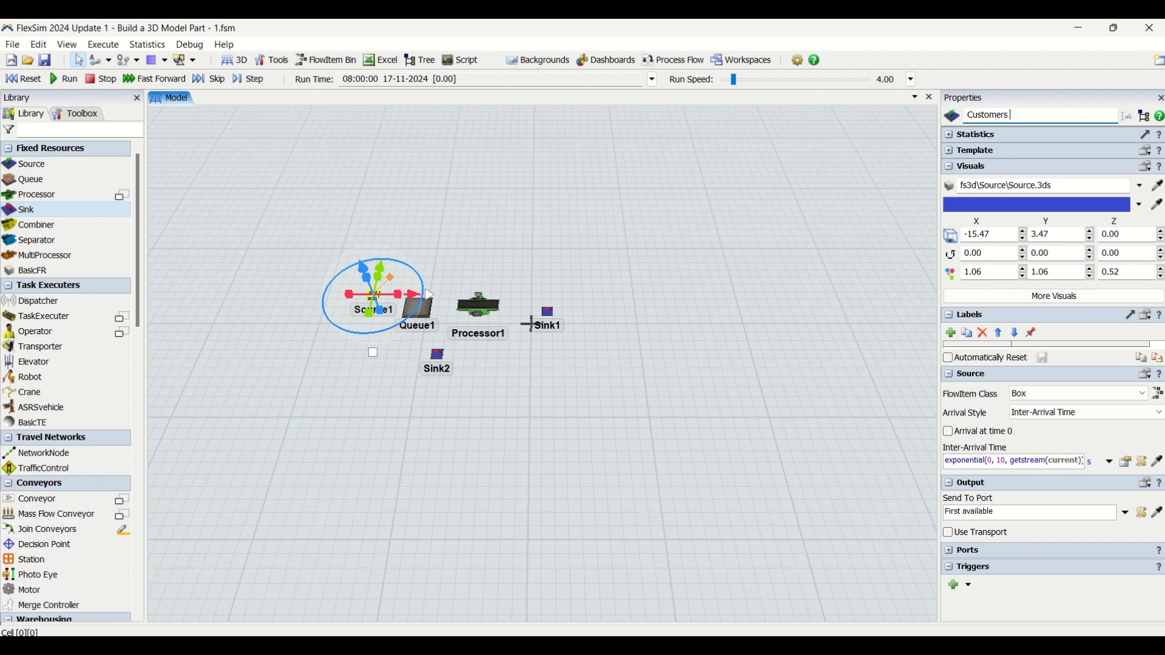
type("Arrive")
left_click(496, 342)
Step: Rename the queue to Waiting Line
left_click(425, 312)
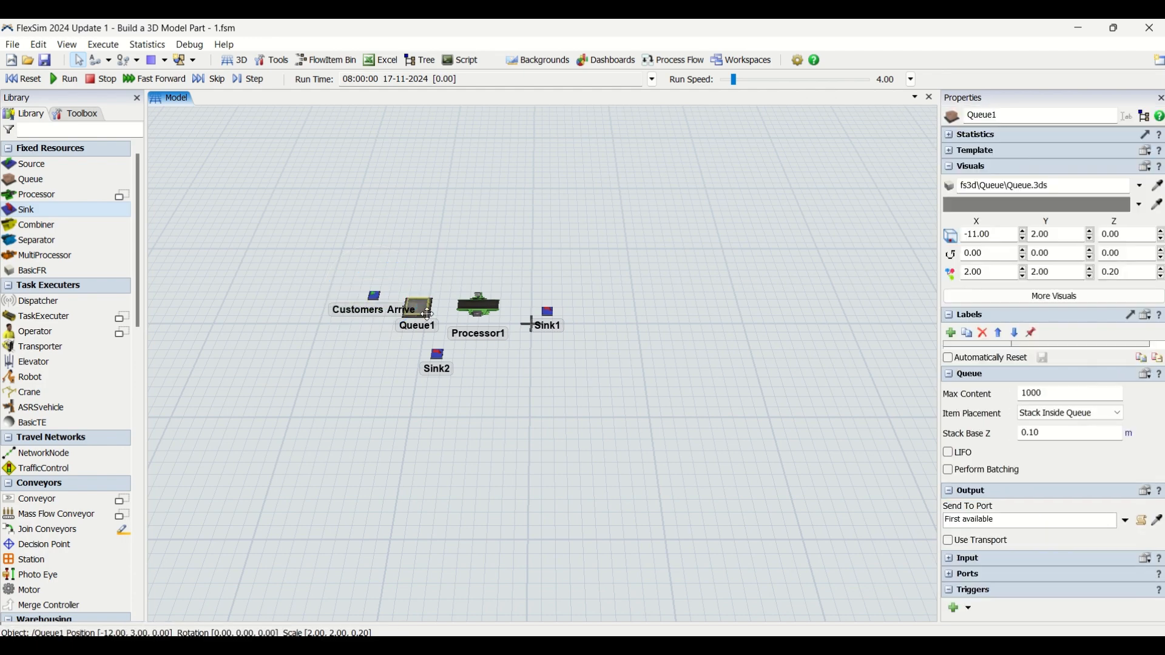
left_click_drag(1021, 119, 937, 109)
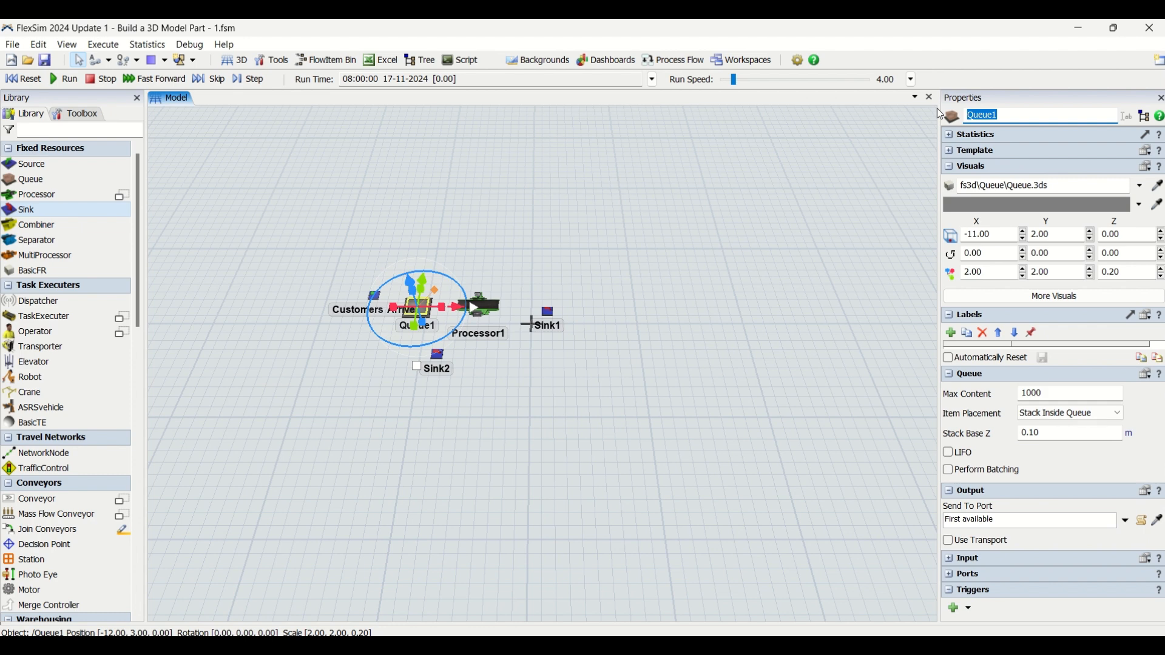
type("Waiting Line")
left_click(703, 344)
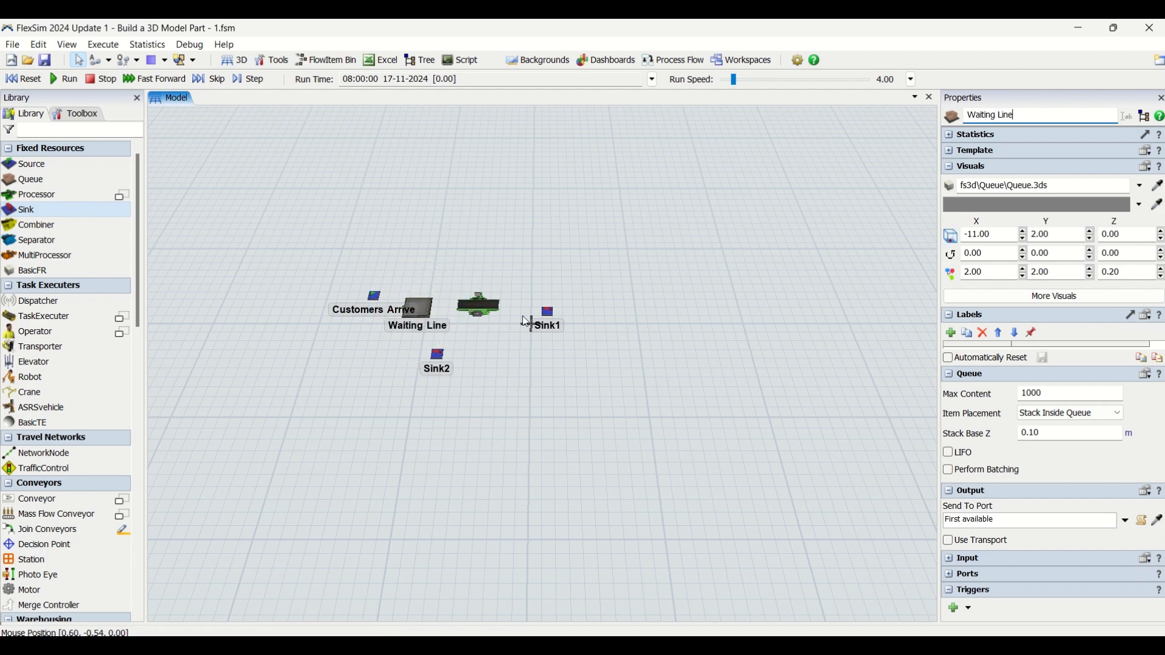
Step: Rename the processor to Service Desk
left_click(485, 305)
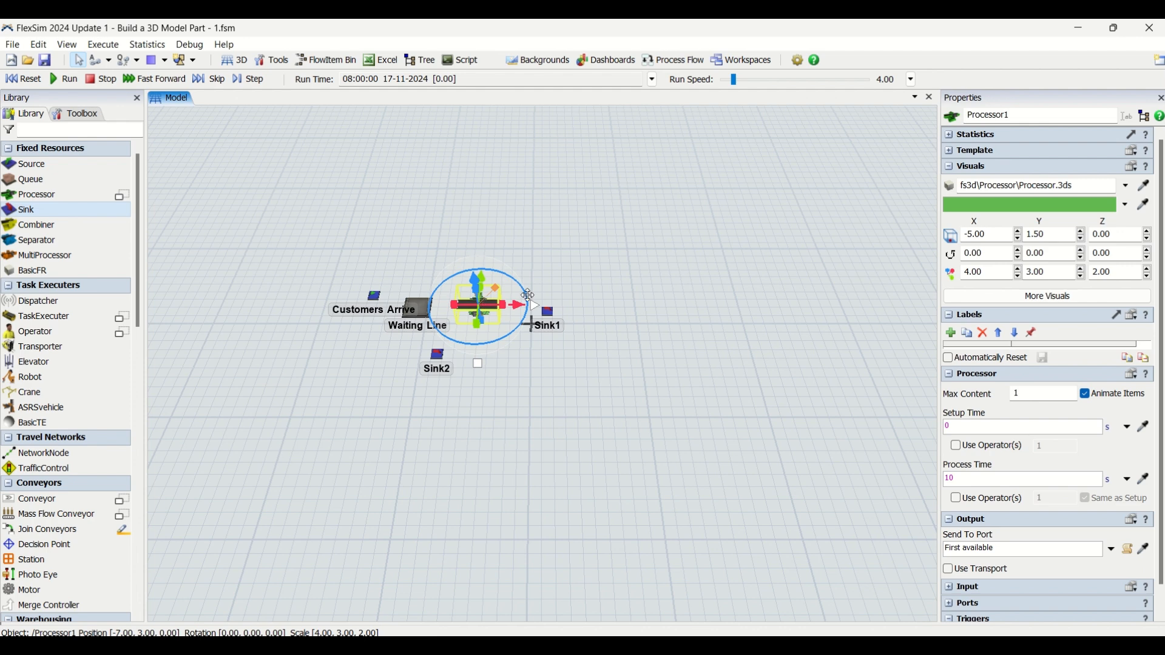
left_click_drag(1026, 116, 940, 108)
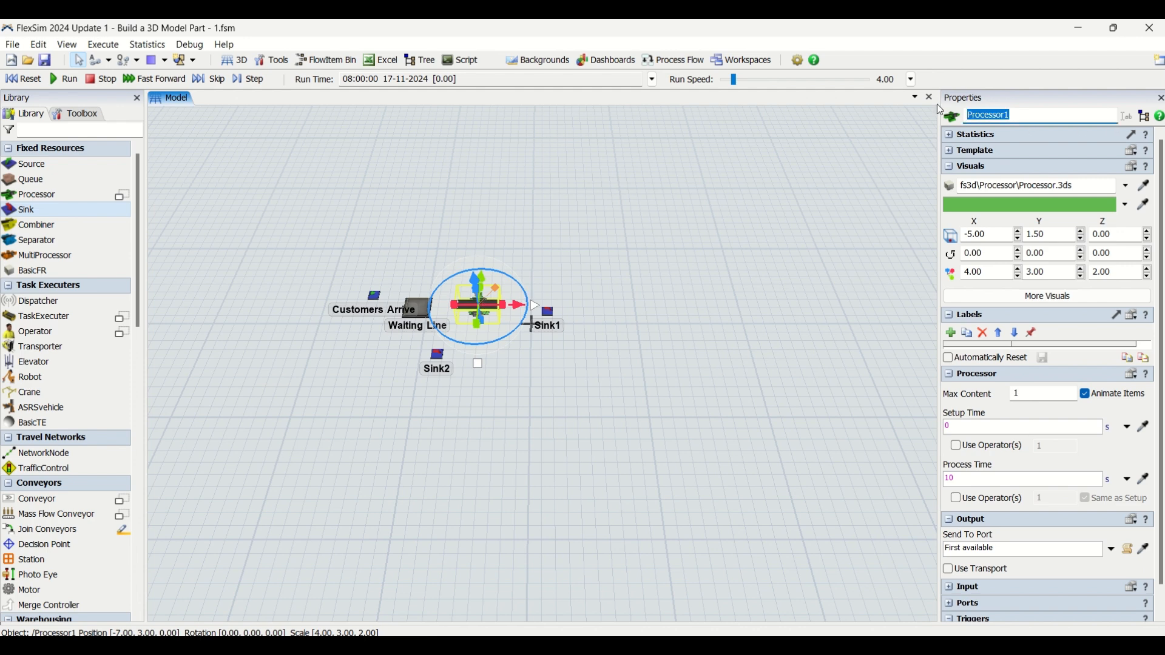
type("Service")
type(" Dess")
type("k")
left_click(715, 355)
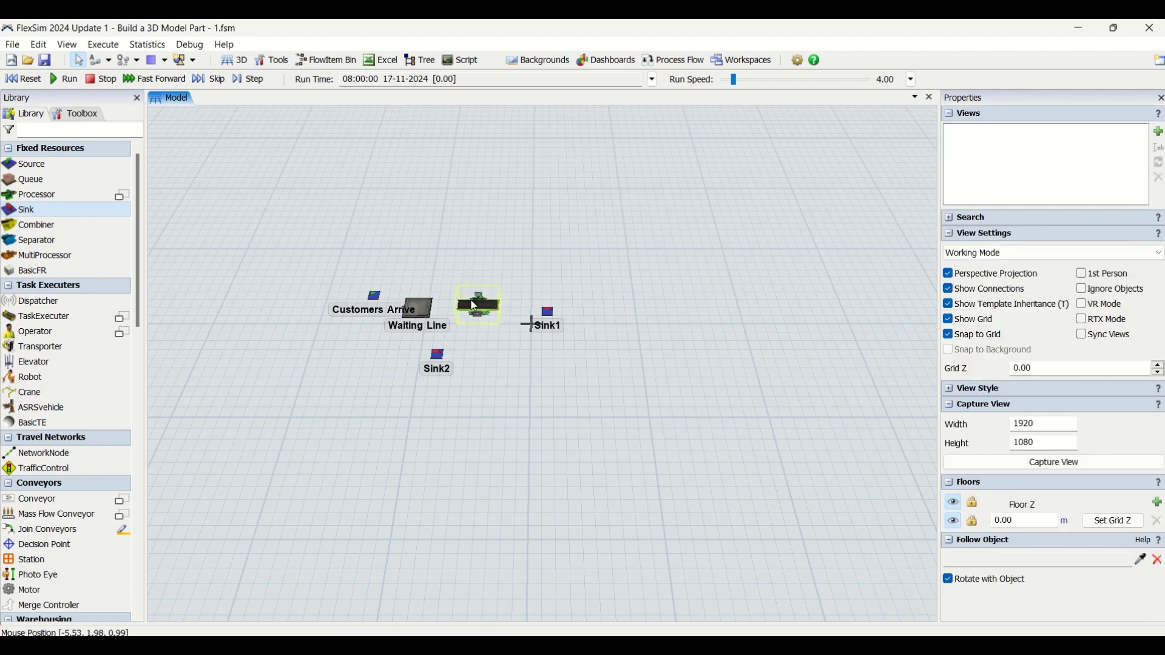
Step: Move the first sink further right of the service desk
left_click_drag(495, 313, 607, 327)
left_click(628, 349)
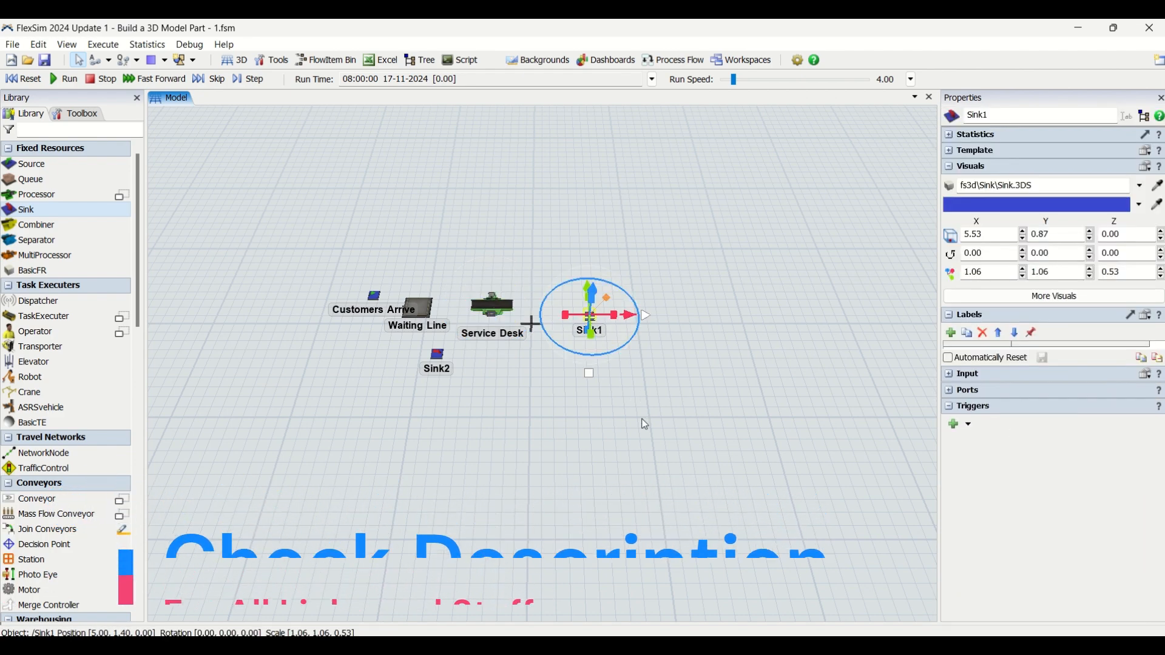
left_click(697, 449)
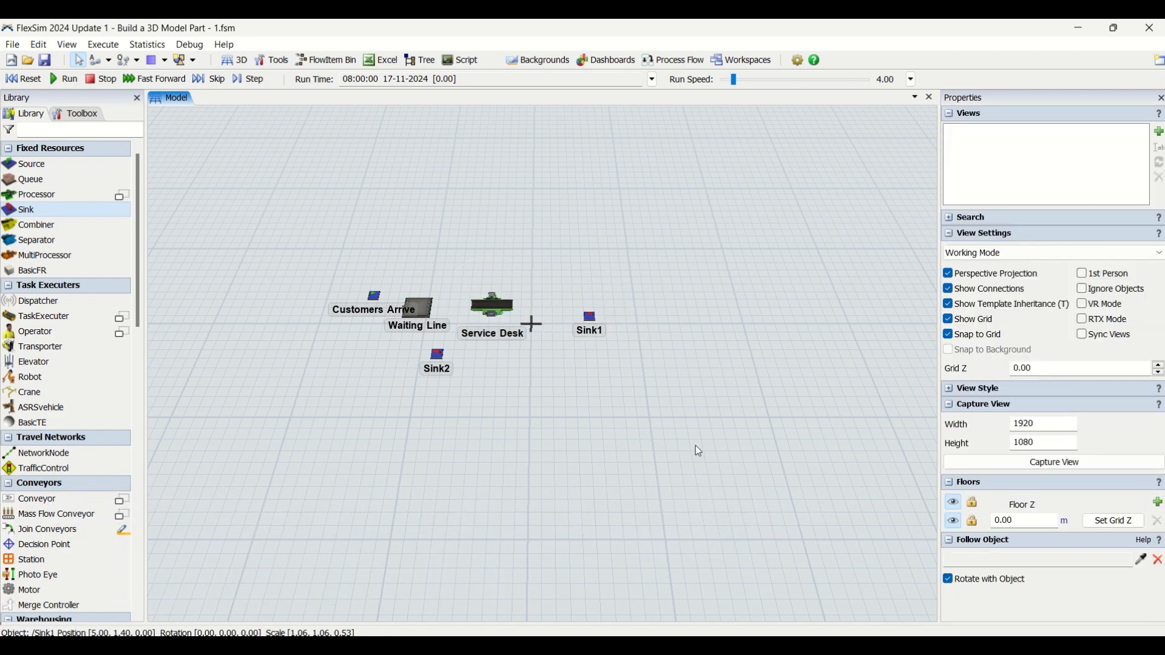
Step: Rename the sink beside the service desk to Happy Customers
left_click(589, 319)
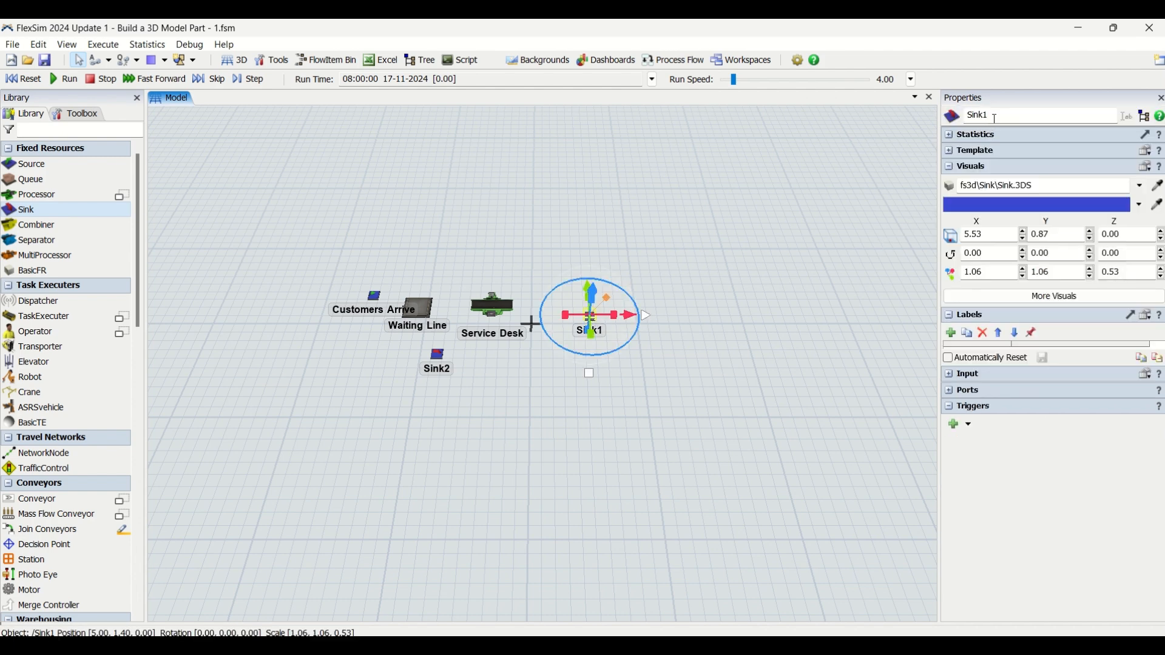
double_click(978, 116)
type("Happy Customers")
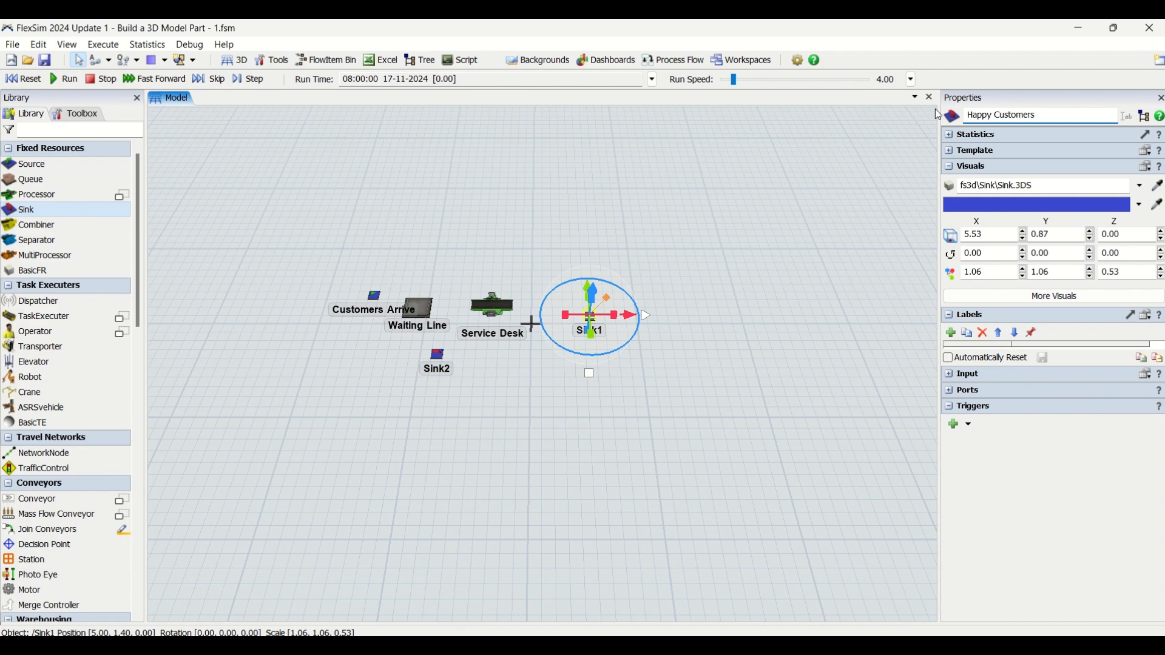
left_click(758, 328)
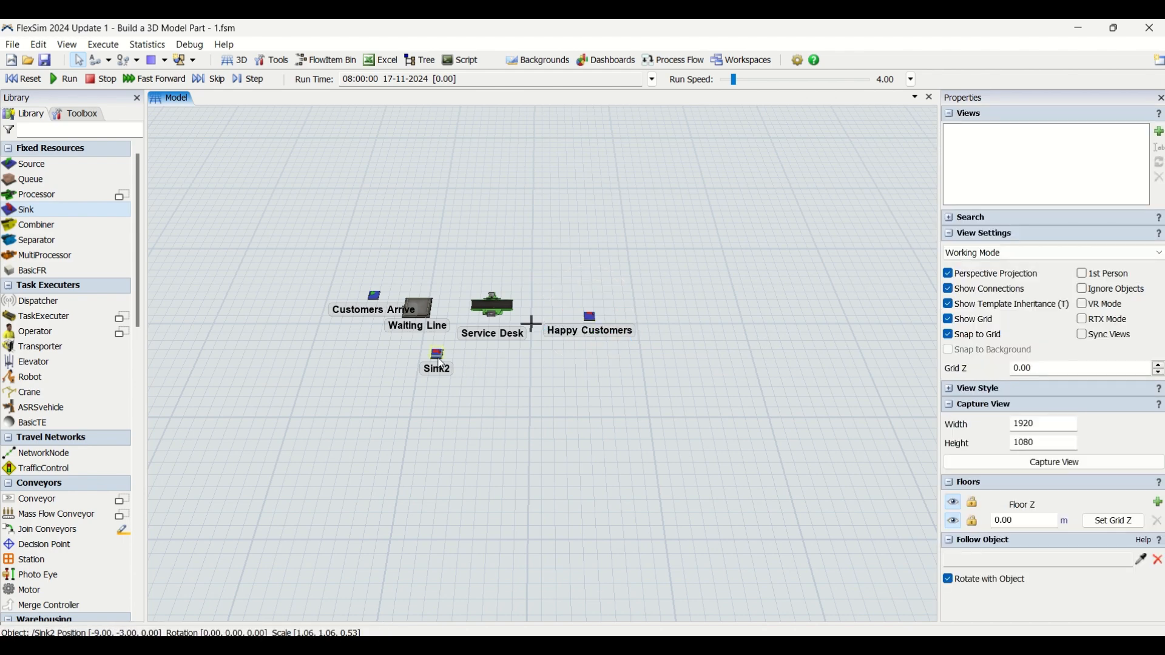
Step: Rename the sink below the waiting line to Unhappy Customers
left_click(441, 363)
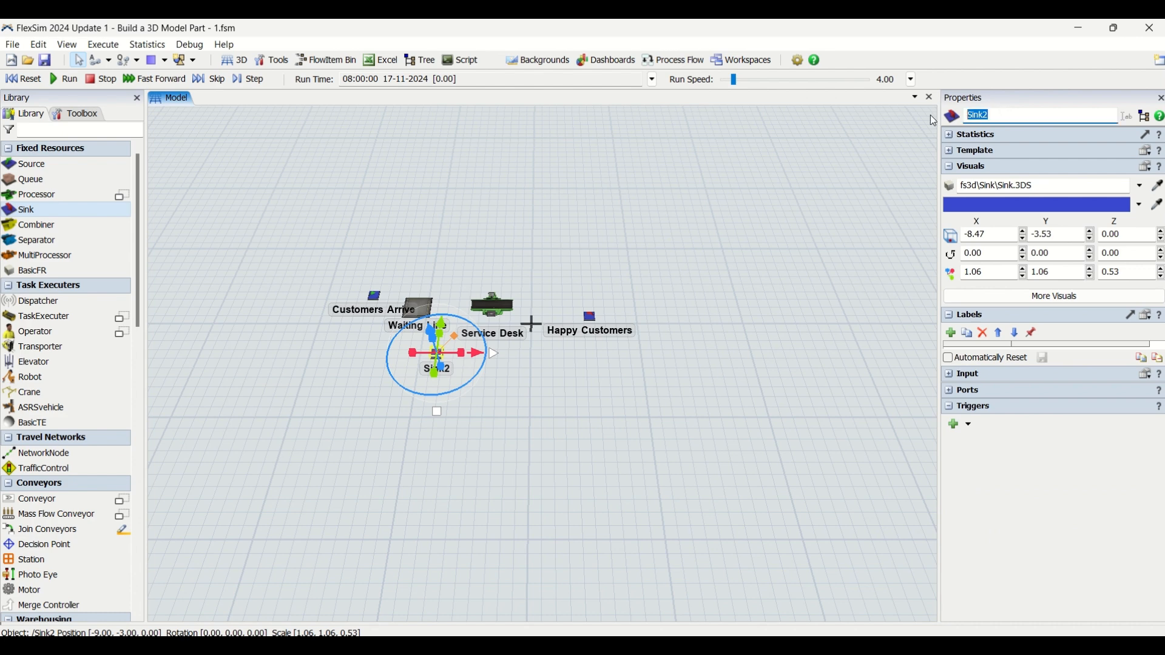
type("UnhappyCustomers")
left_click(1002, 115)
left_click(595, 340)
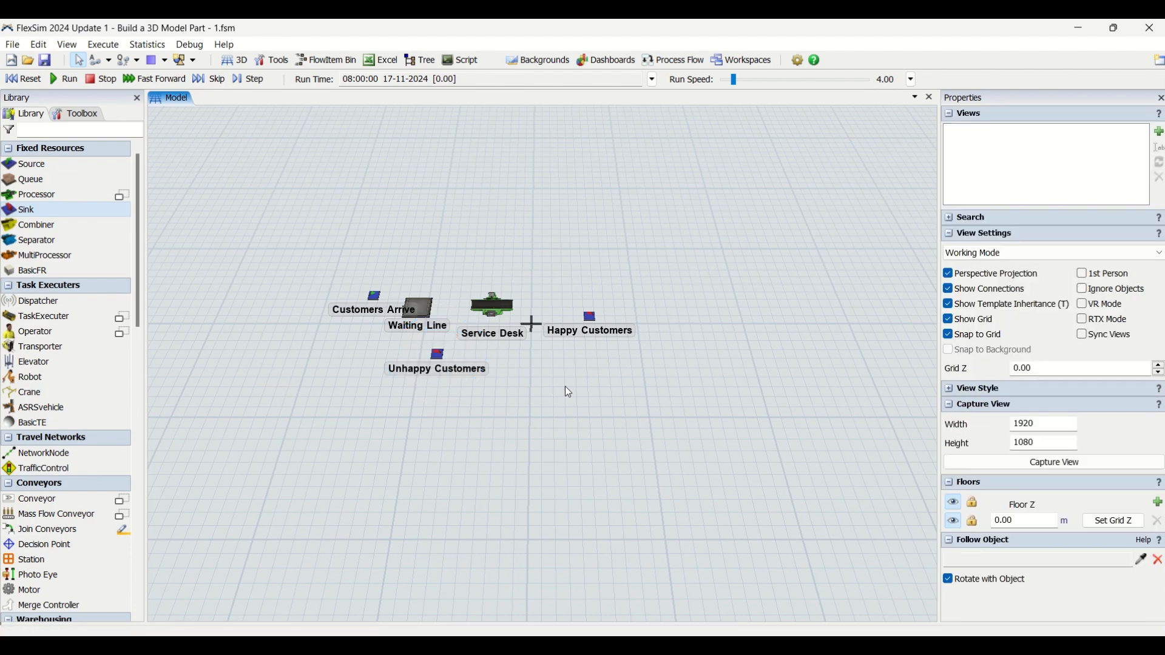
Step: Connect Customers Arrive to the Waiting Line with the Connect Objects mode
scroll(577, 362, "up", 5)
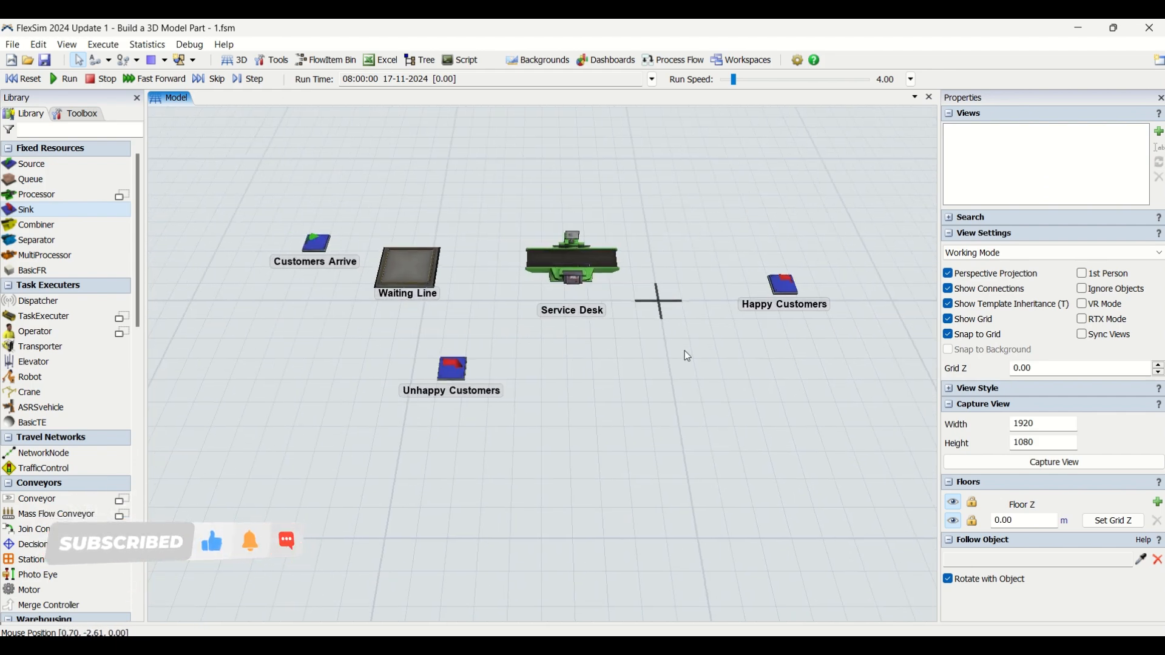
mouse_move(567, 343)
right_mouse_down()
mouse_move(573, 333)
mouse_move(567, 342)
right_mouse_up()
left_click(576, 317)
left_click(576, 317)
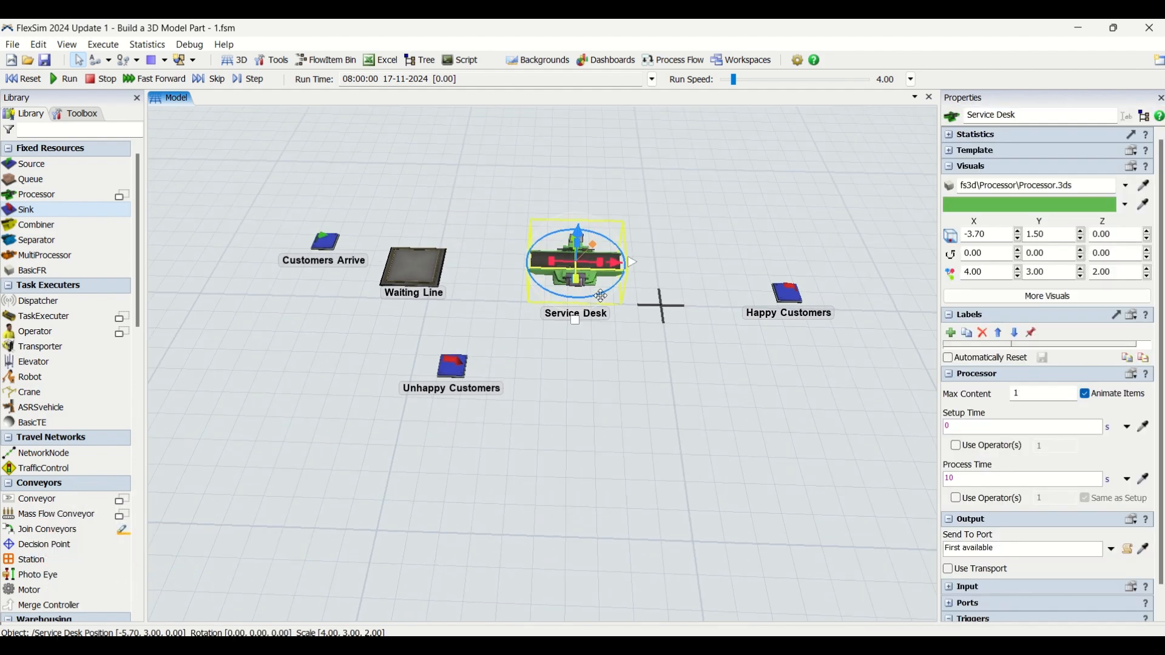
left_click(639, 374)
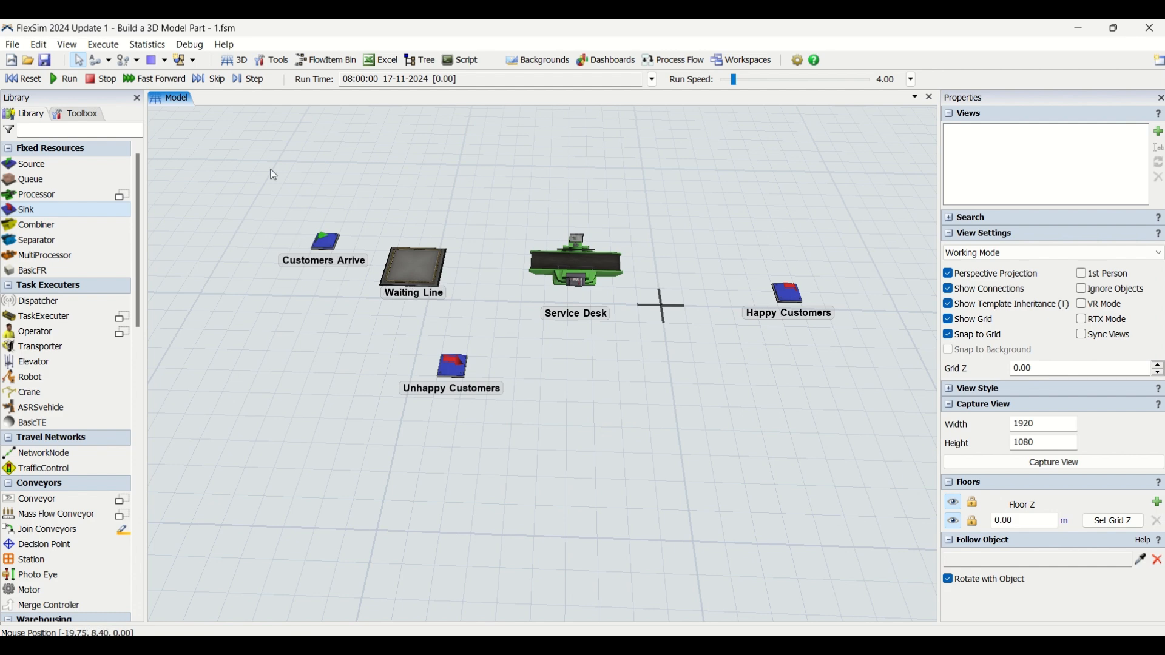
left_click(99, 60)
left_click(325, 241)
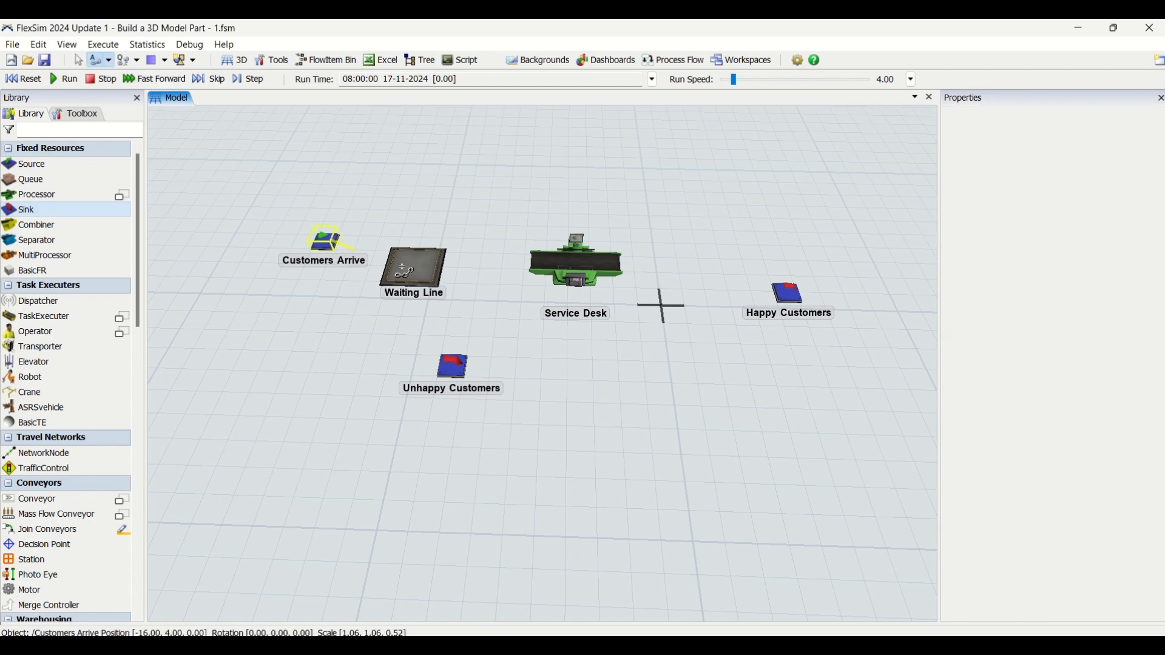
left_click(420, 274)
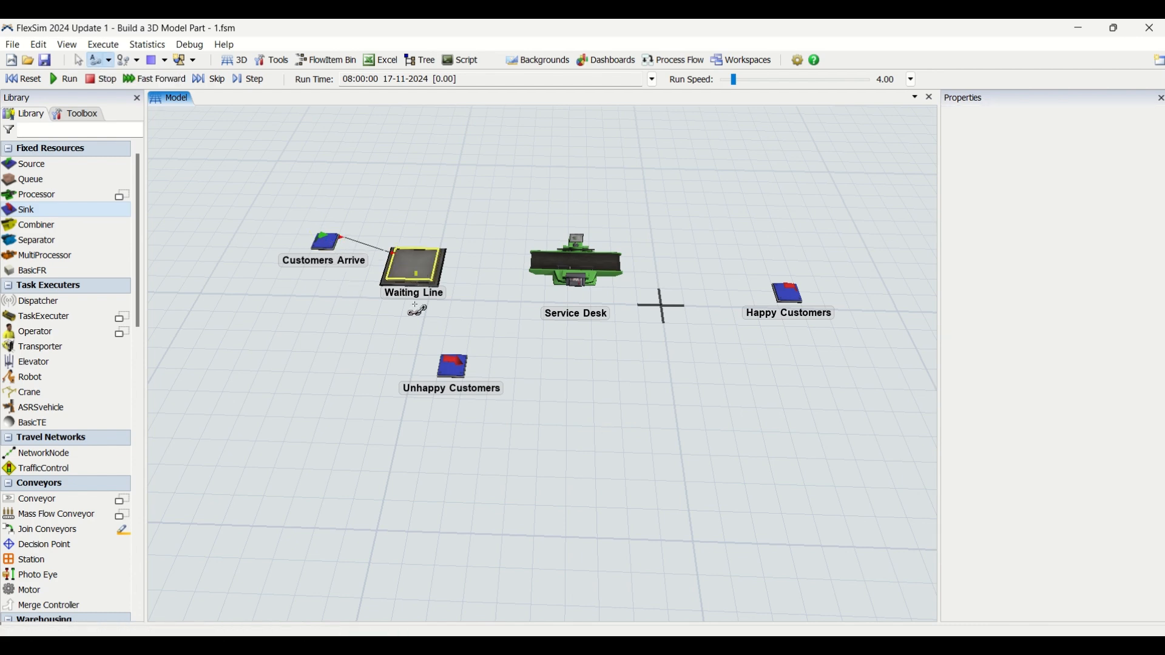
Step: Move the Happy Customers sink slightly closer to the Service Desk
key("Escape")
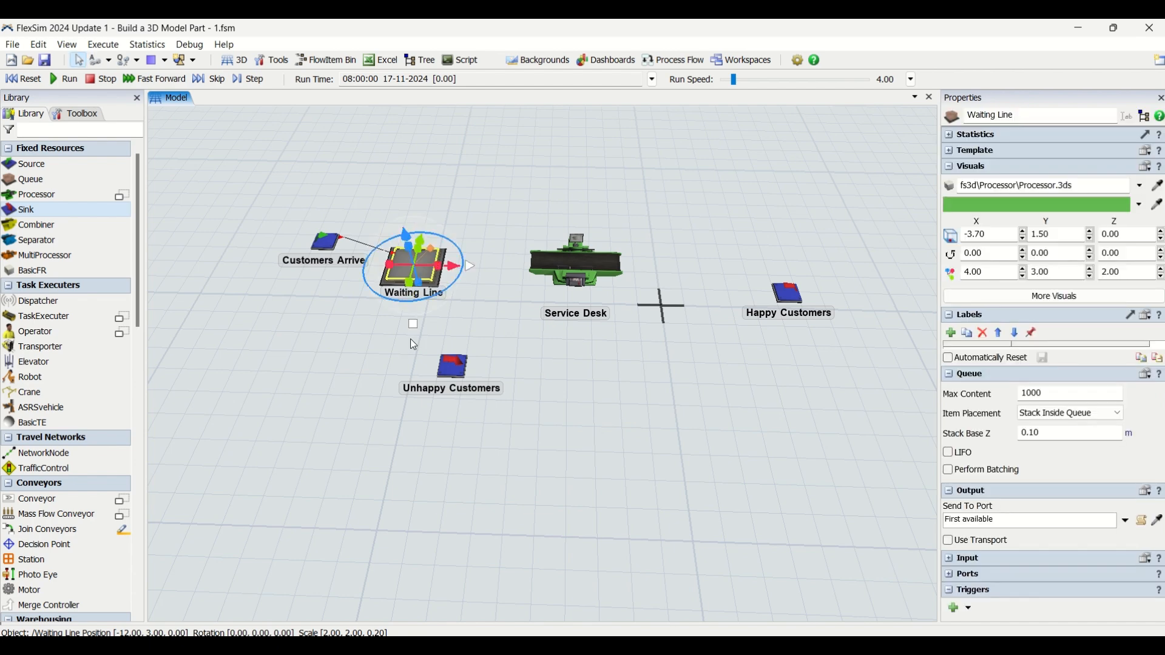
left_click(411, 340)
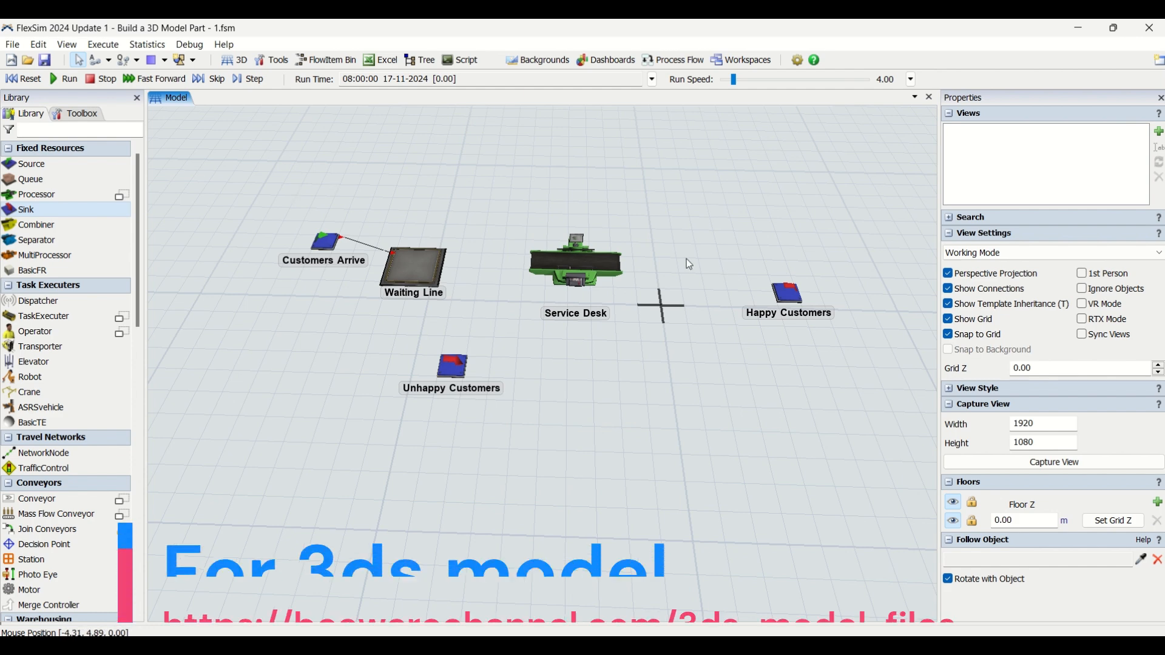
left_click_drag(792, 295, 765, 278)
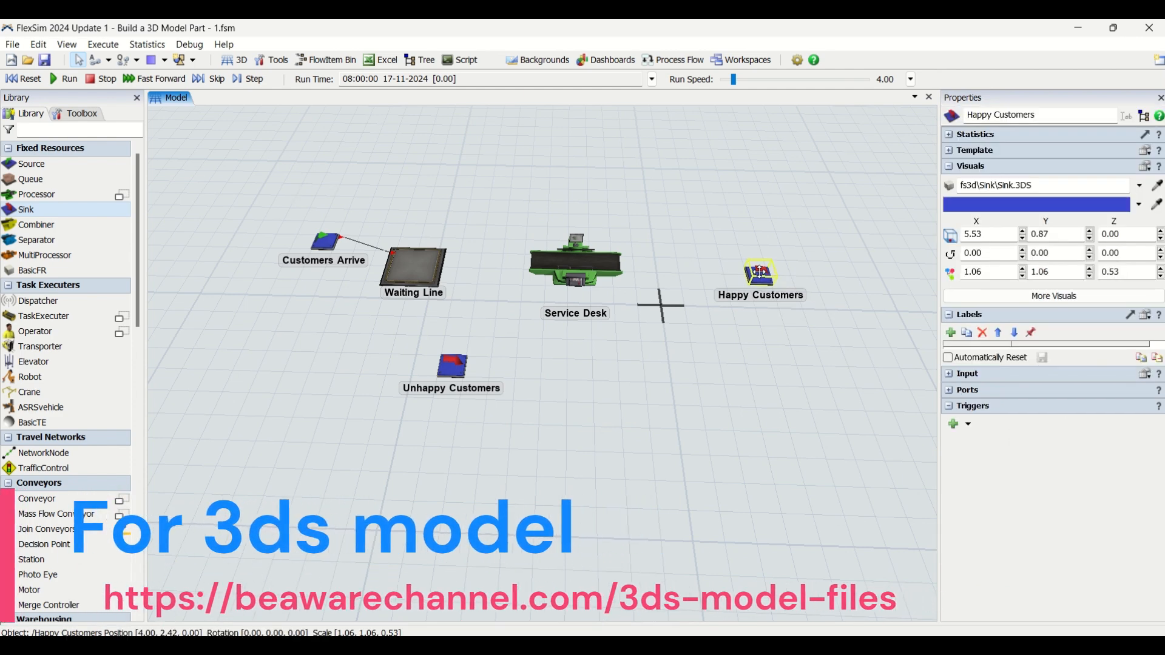
Step: Connect the Waiting Line to the Service Desk and the Service Desk to Happy Customers with Connect Objects mode
left_click(109, 66)
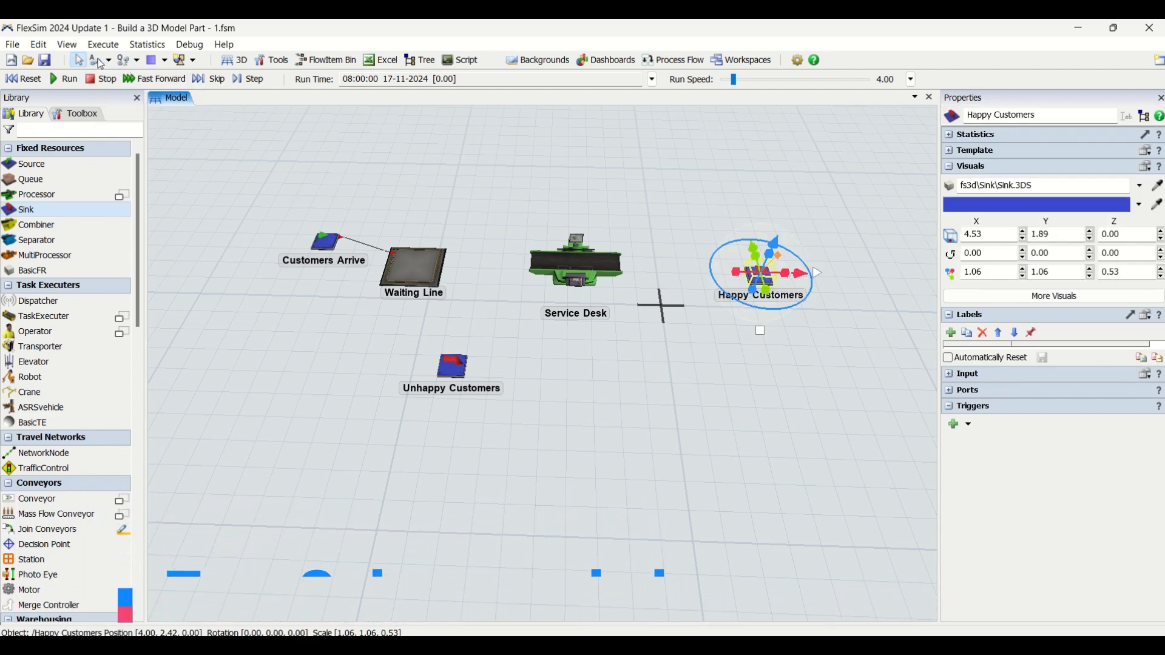
left_click(100, 61)
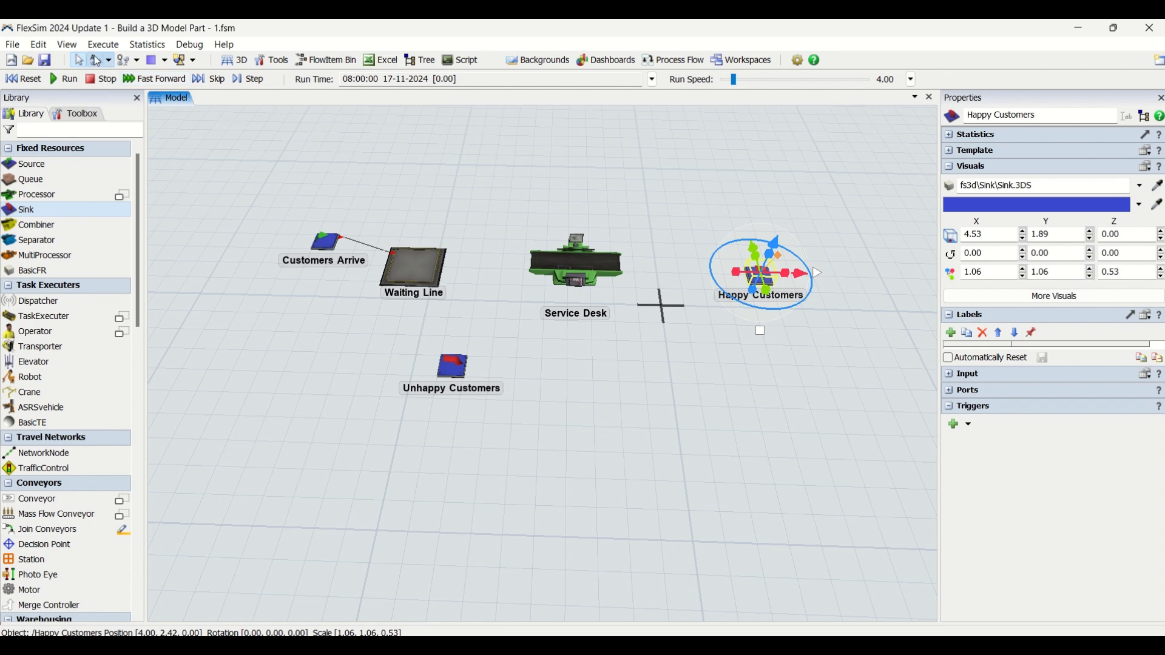
left_click(402, 273)
left_click(576, 262)
left_click(577, 262)
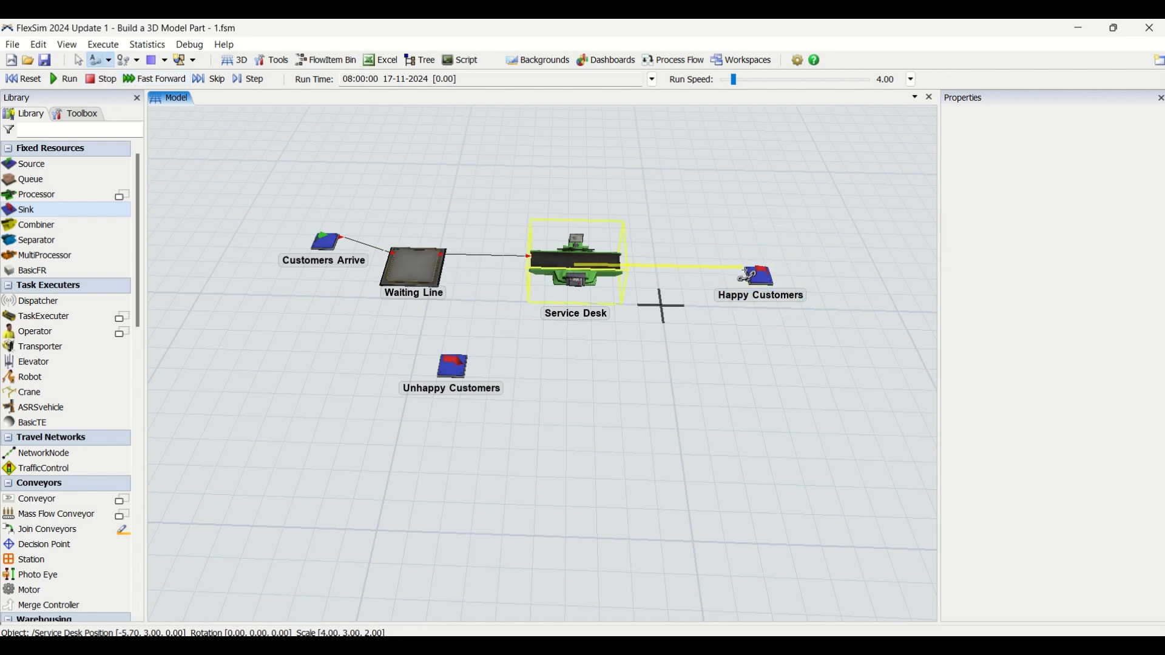
left_click(759, 276)
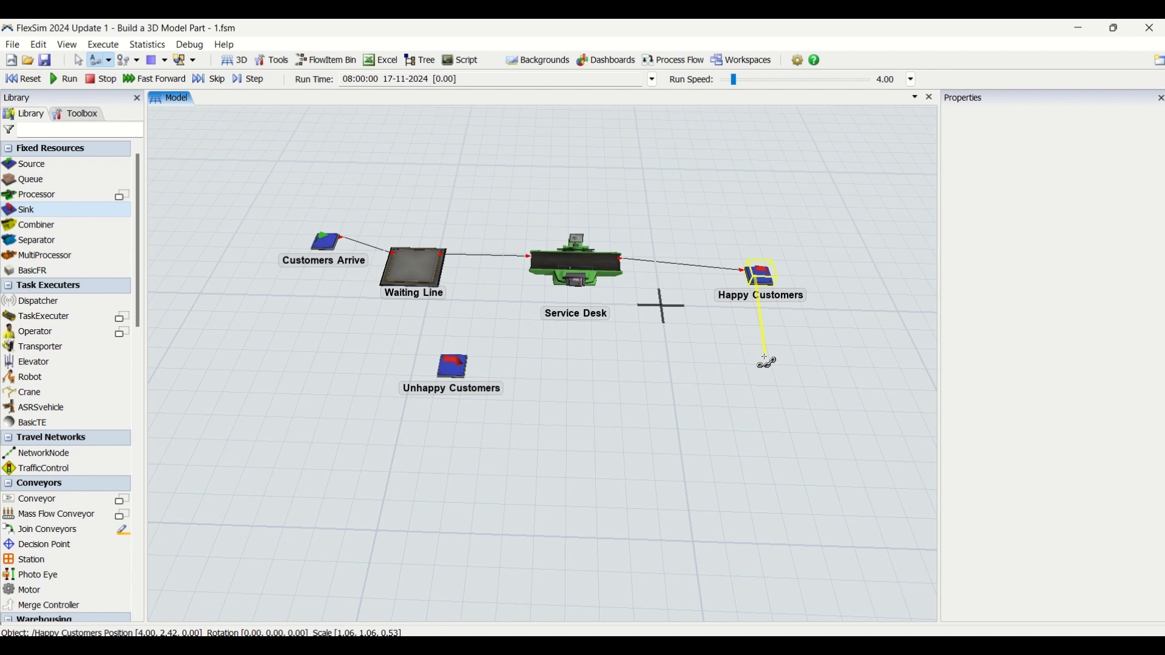
key("Escape")
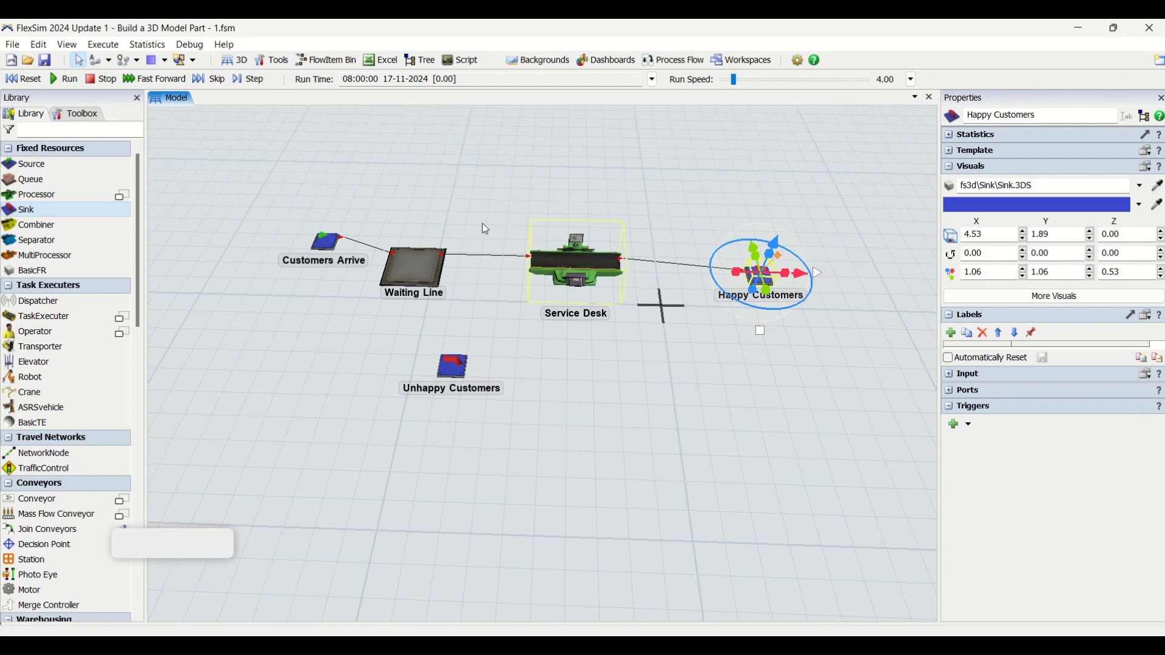
Step: Reset and run the model at a run speed of about 9.48, then reset it again
left_click(665, 370)
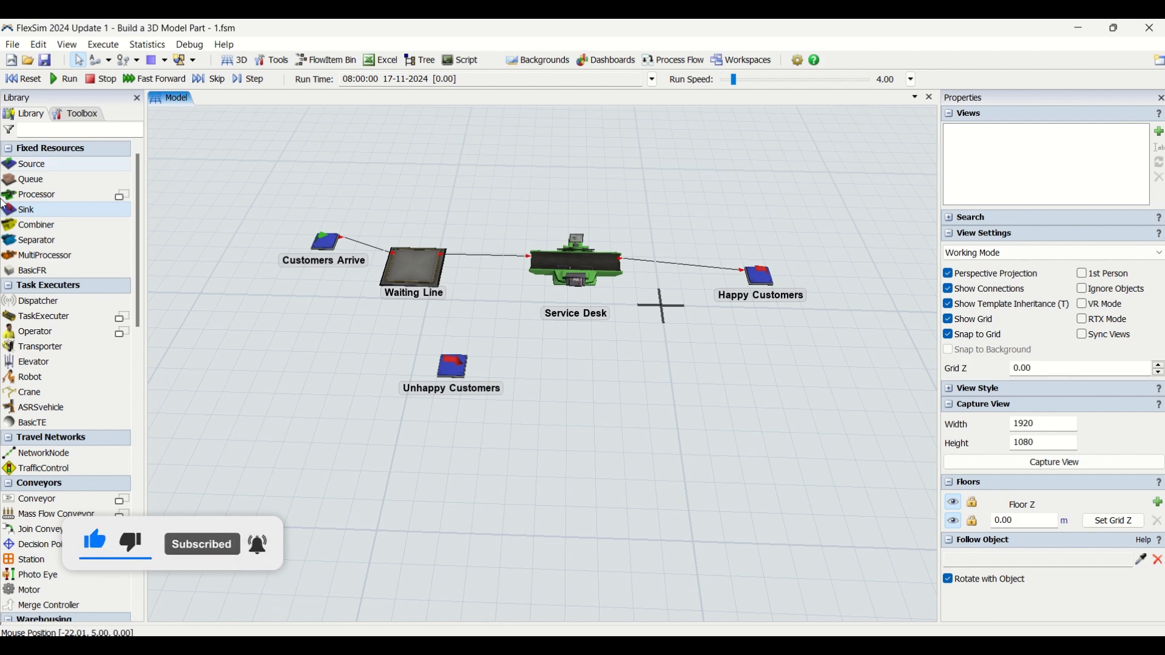
left_click(39, 85)
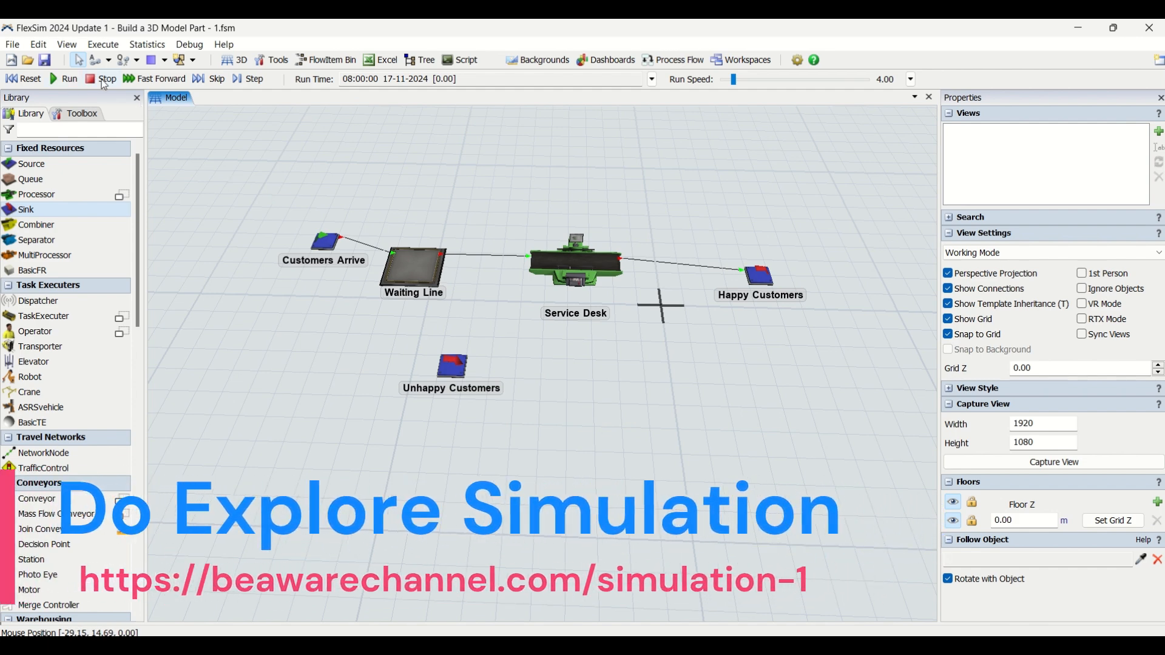
left_click(30, 83)
left_click(65, 78)
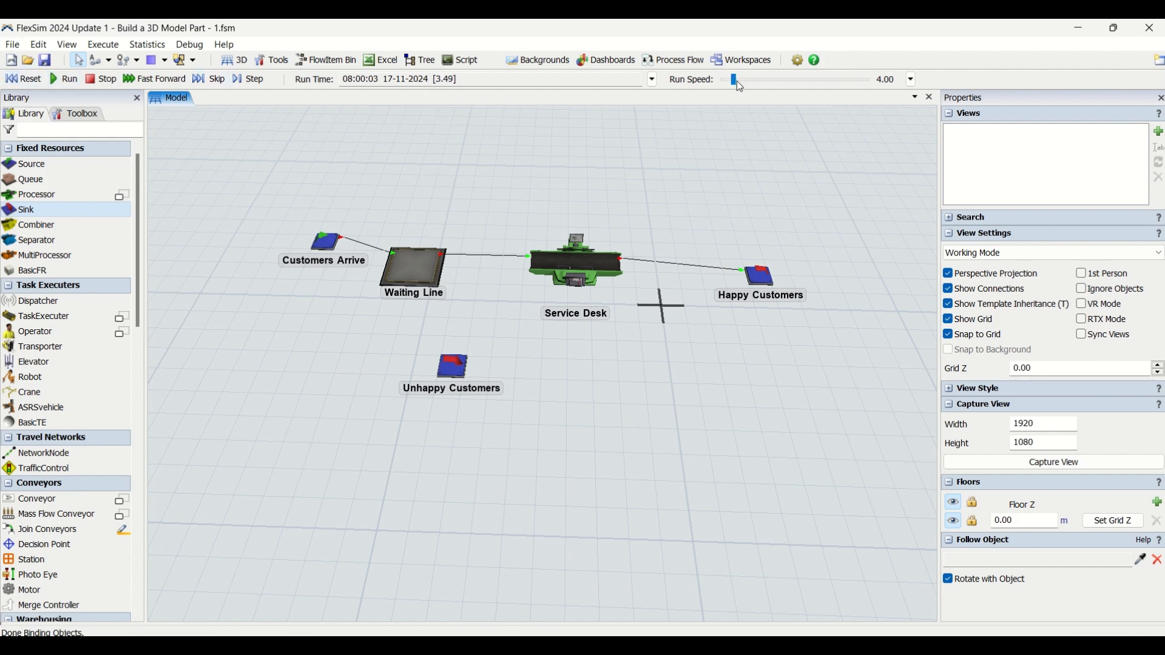
left_click_drag(733, 79, 735, 78)
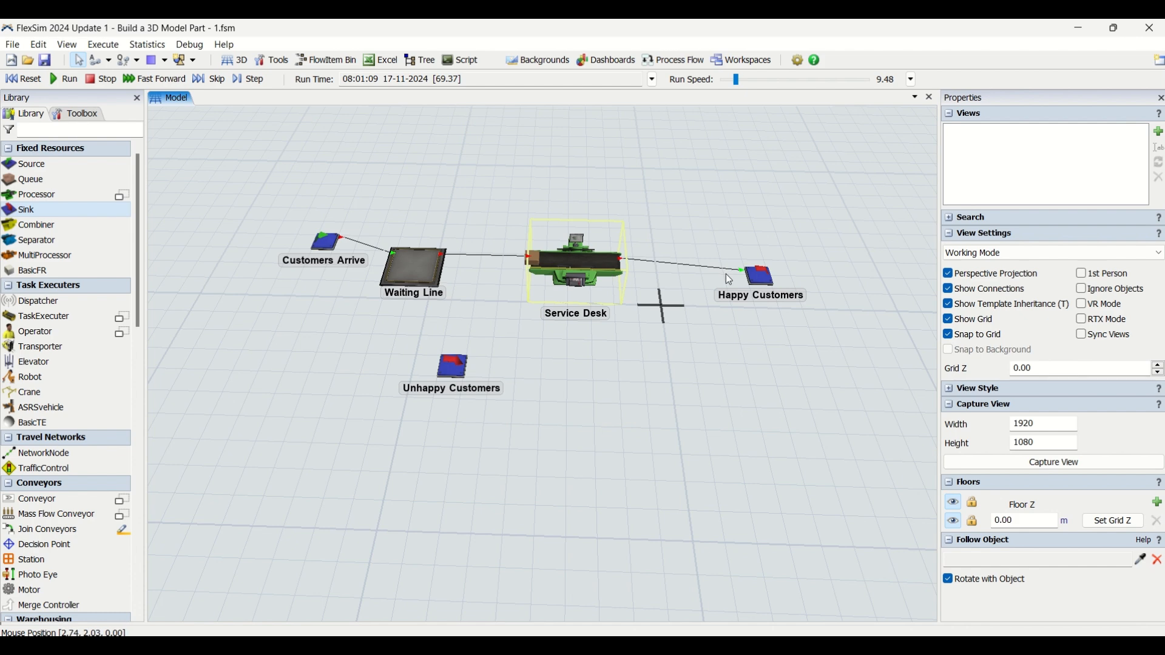
left_click(30, 80)
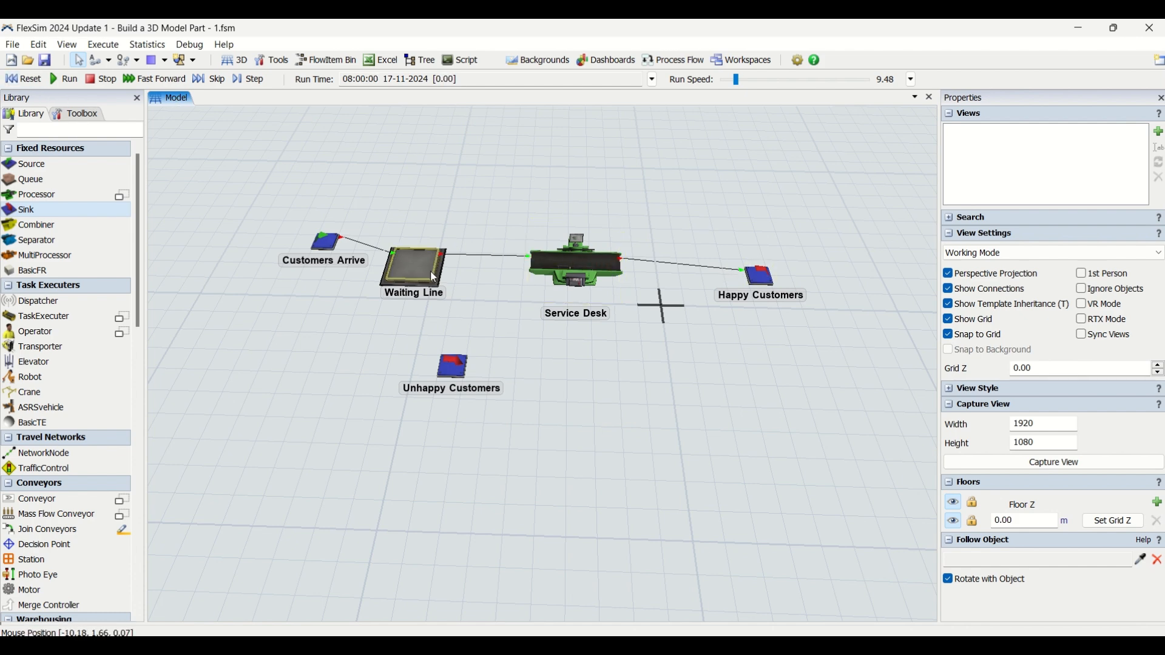
Step: Try to connect the Waiting Line and the Service Desk using Connect Center Ports mode
left_click(109, 60)
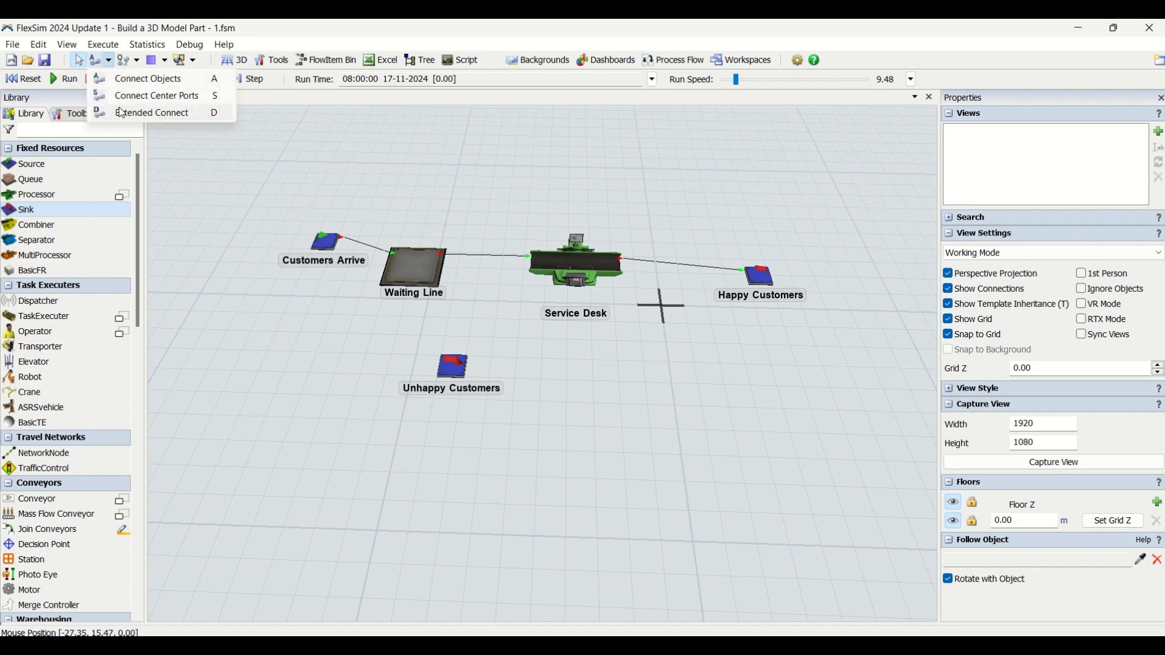
left_click(125, 65)
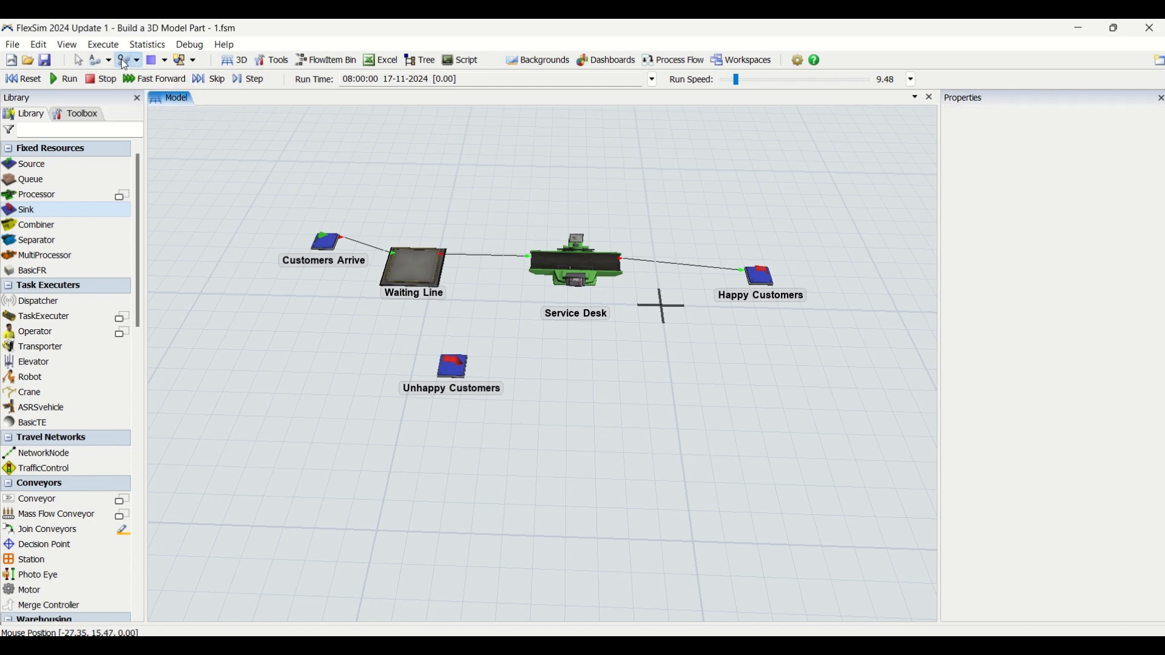
left_click(413, 266)
left_click(559, 264)
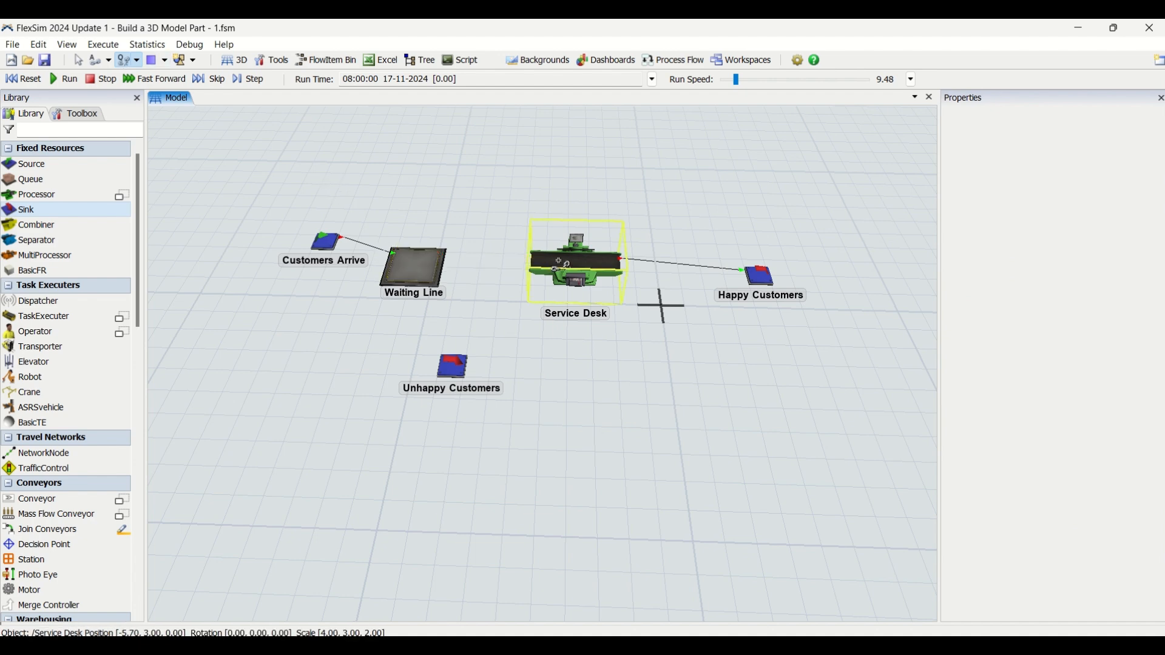
key("Escape")
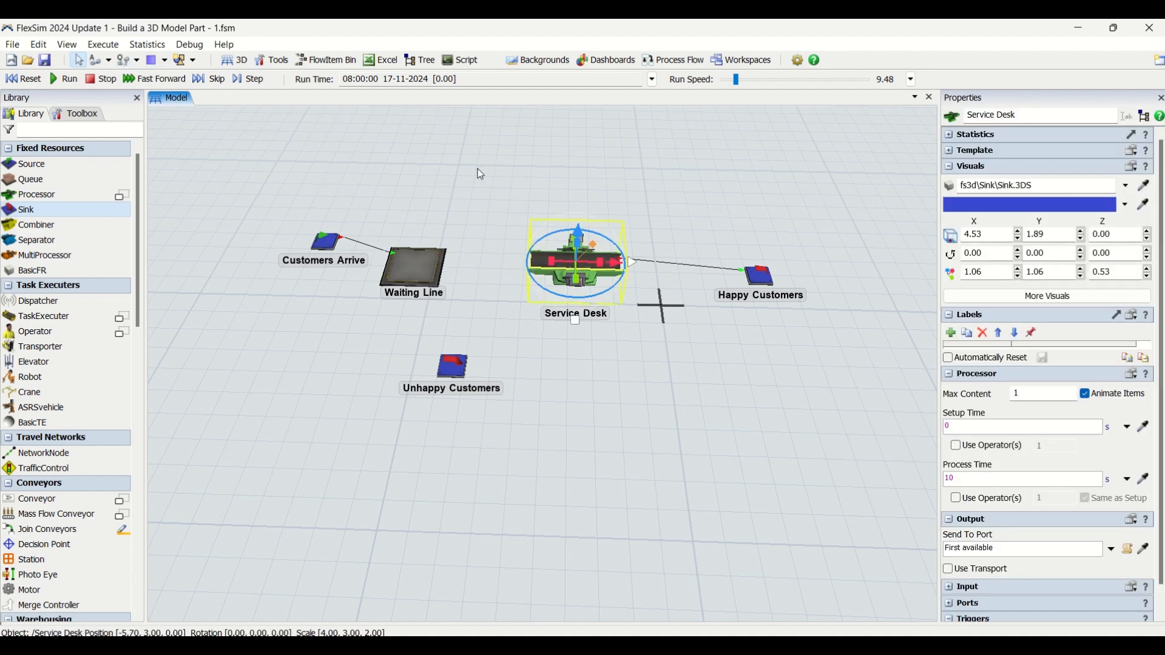
Step: Reset and run the model at a run speed of about 7.86
left_click(24, 79)
left_click(65, 79)
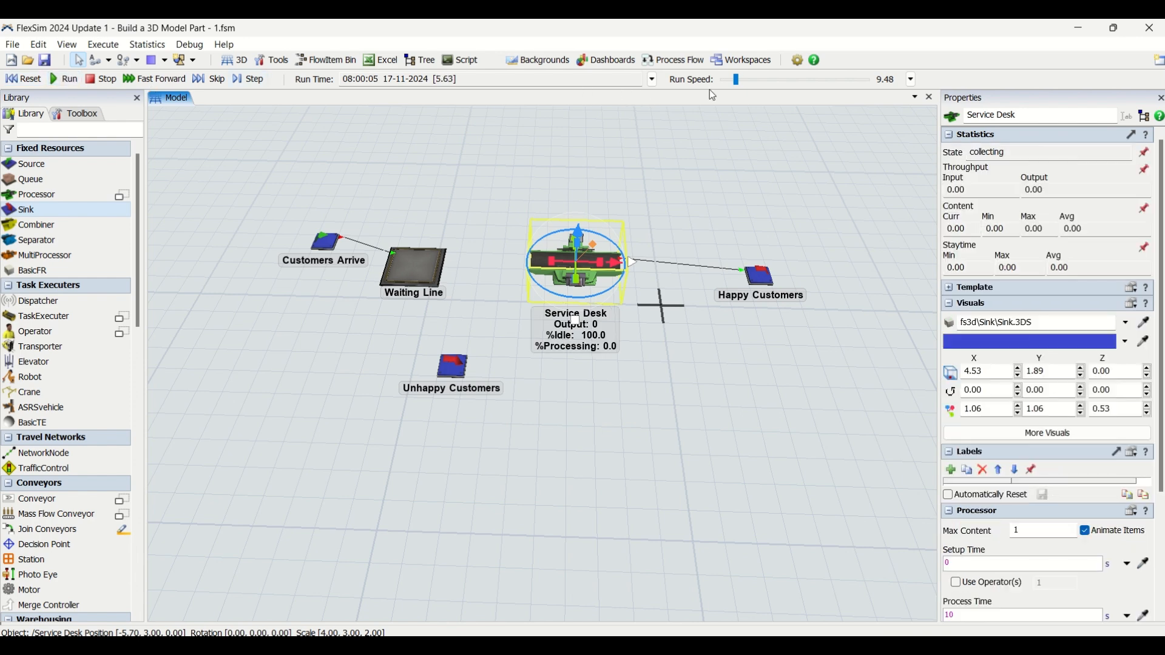
left_click_drag(736, 79, 733, 80)
left_click_drag(686, 189, 687, 177)
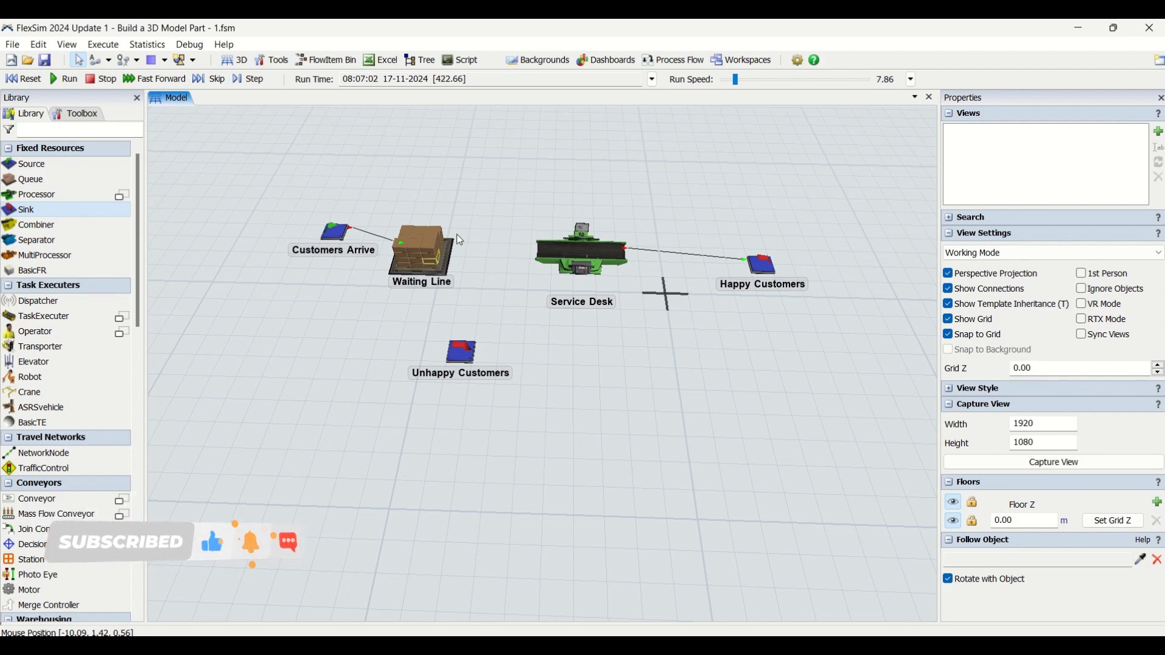
Step: Switch to the BE AWARE website and page through the homepage slideshow
left_click(577, 246)
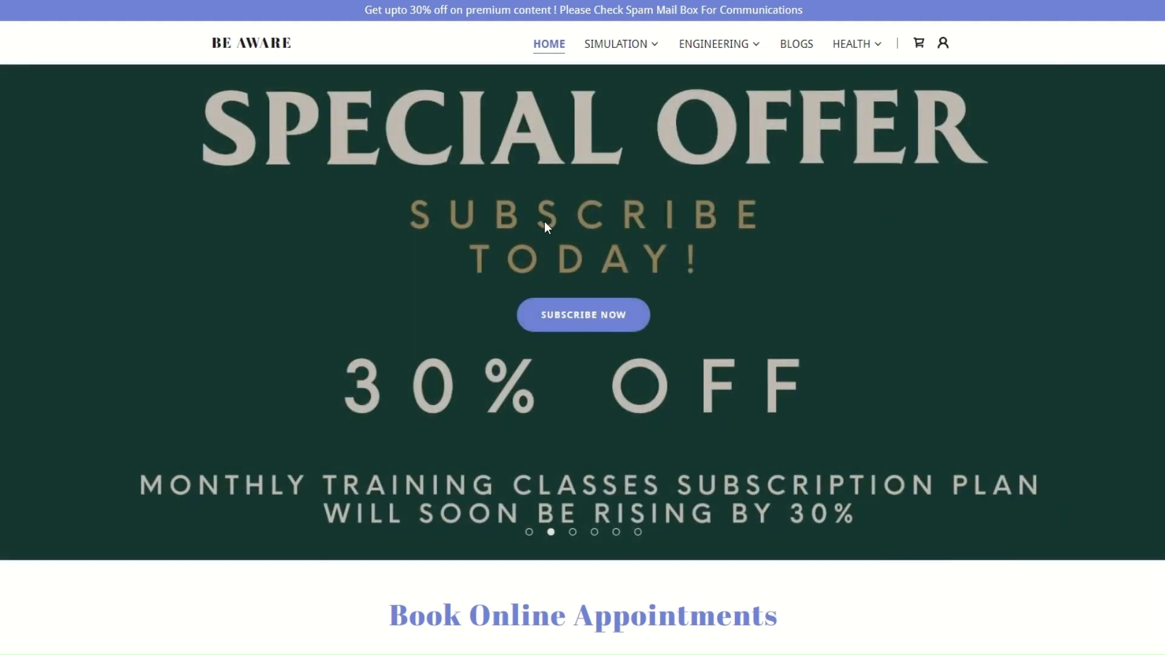
left_click(529, 532)
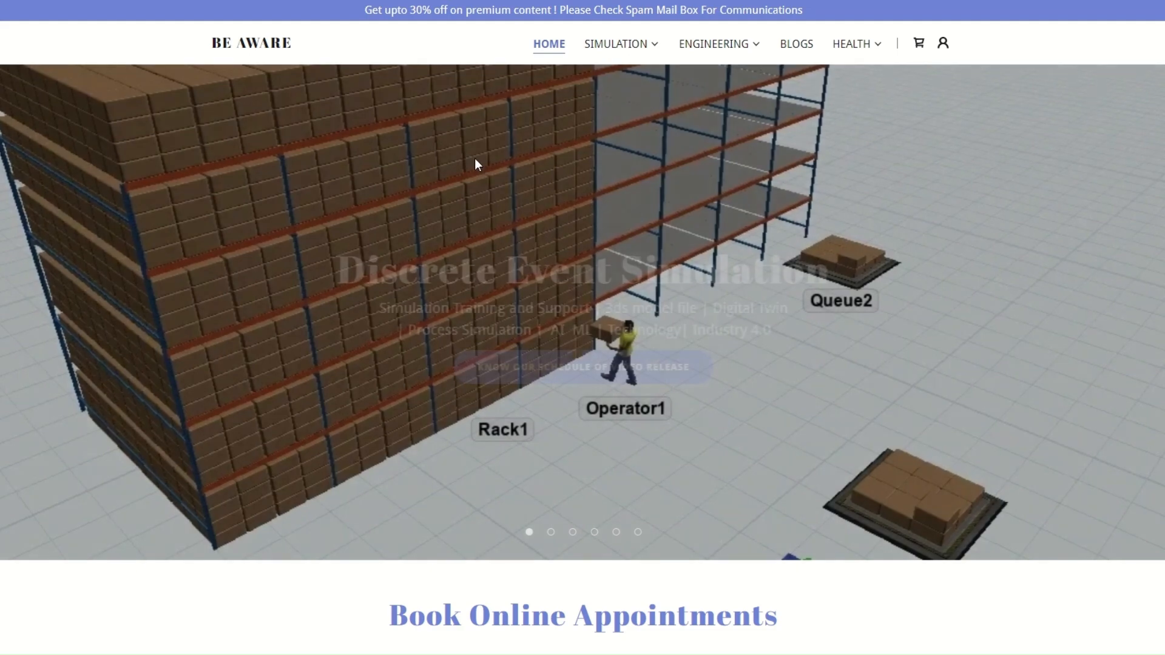
left_click(567, 535)
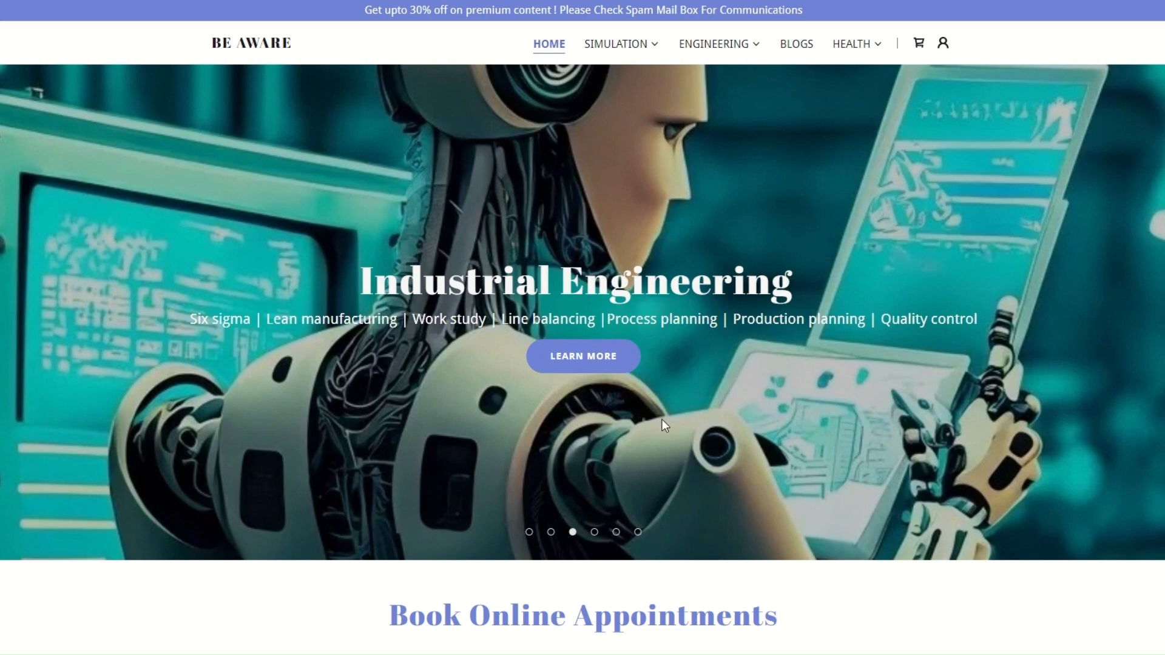
left_click(595, 532)
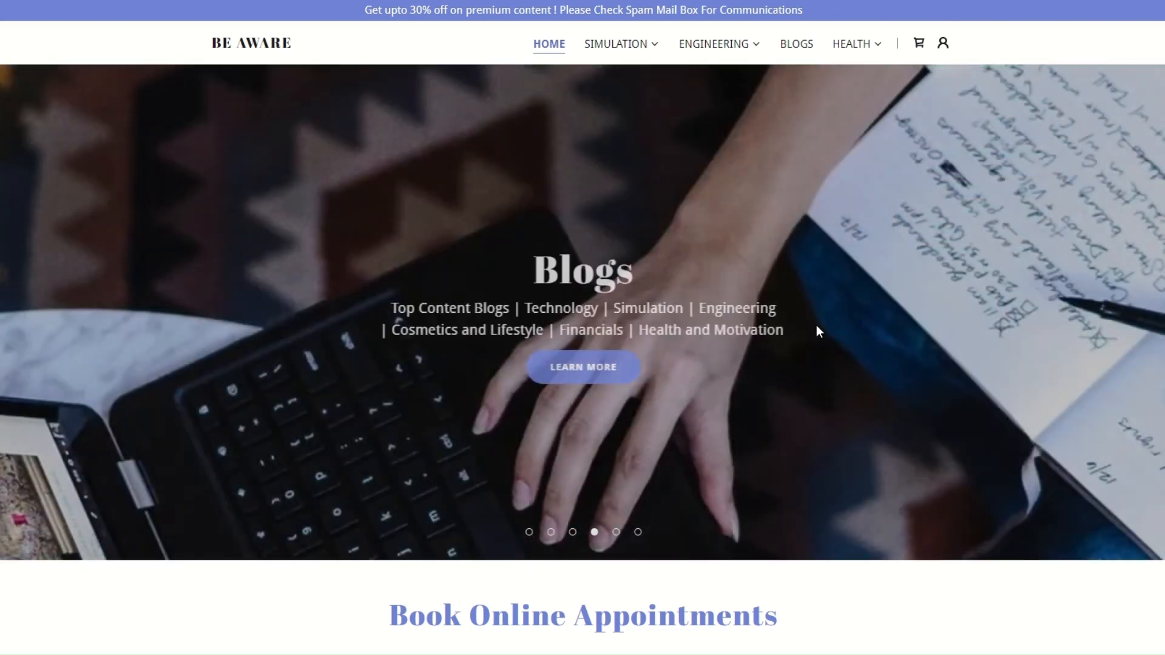
left_click(616, 532)
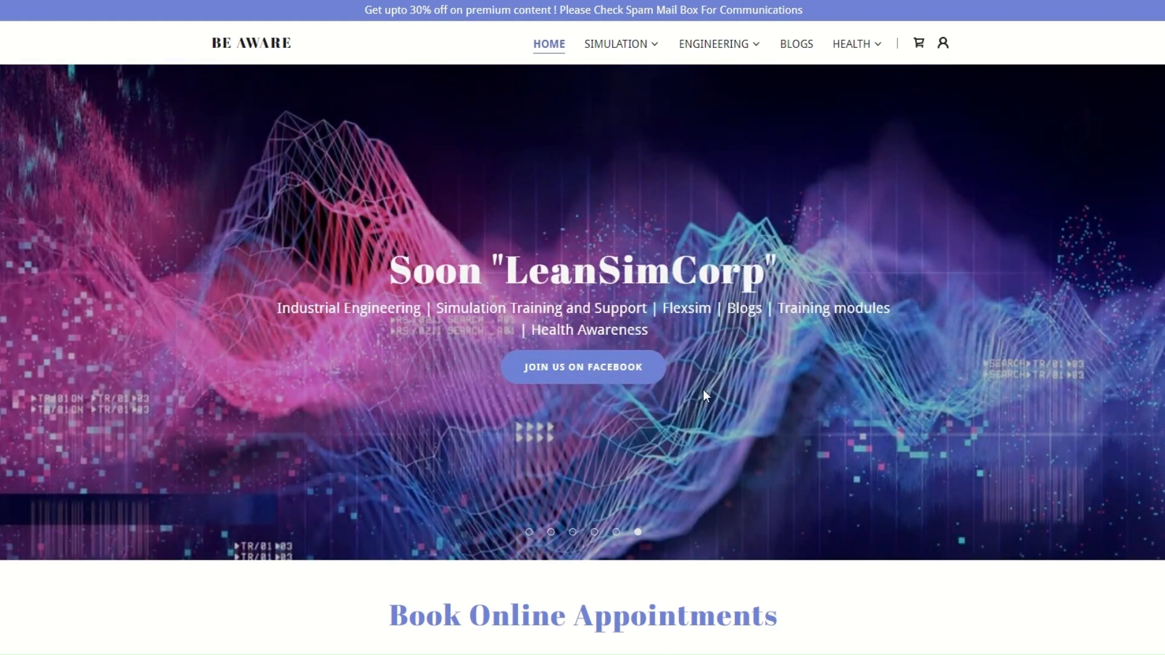
Step: Scroll through the homepage's appointment services, YouTube playlists and About Us sections
scroll(703, 389, "down", 5)
scroll(708, 388, "down", 3)
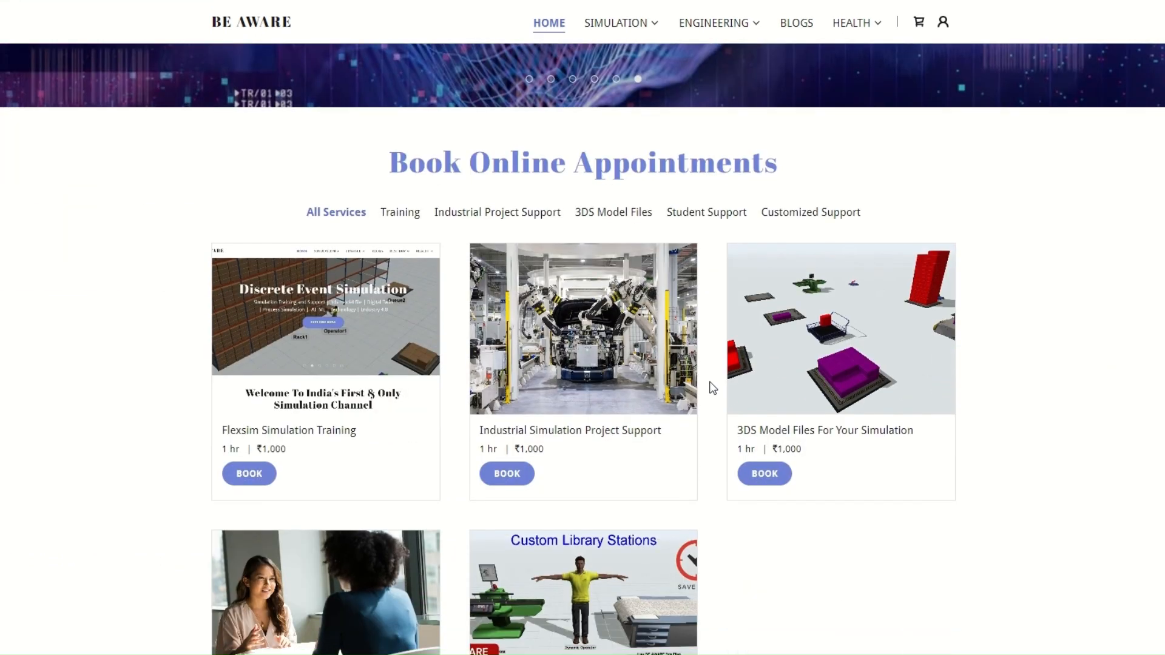
scroll(710, 381, "down", 2)
scroll(710, 383, "up", 2)
scroll(711, 382, "down", 1)
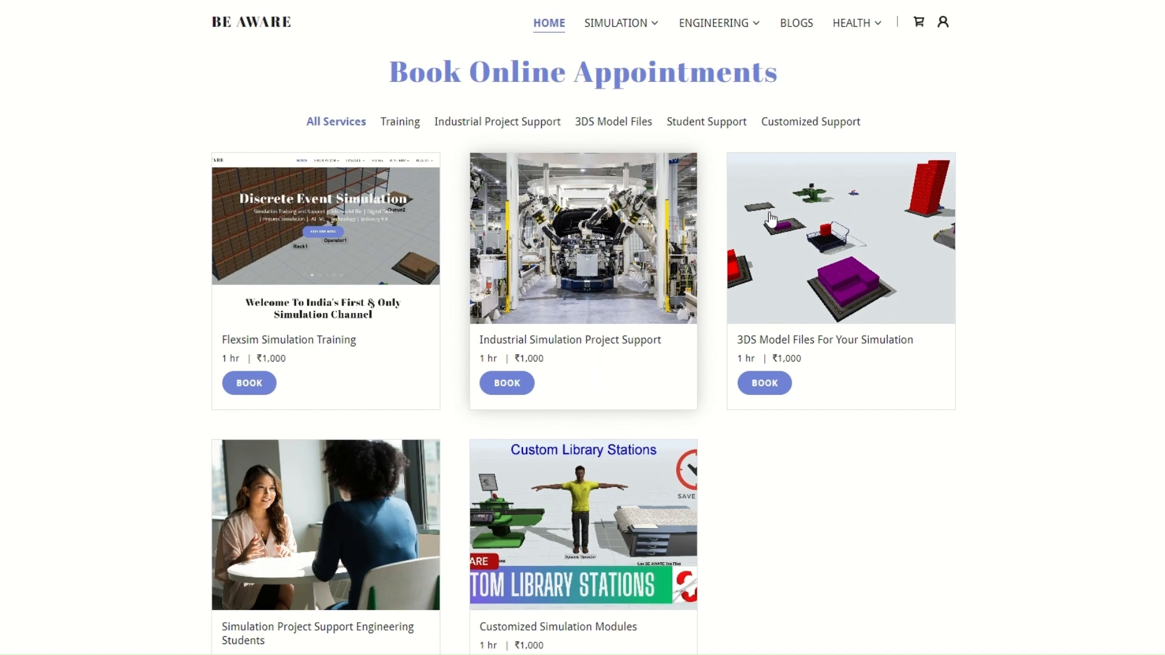
scroll(872, 344, "down", 2)
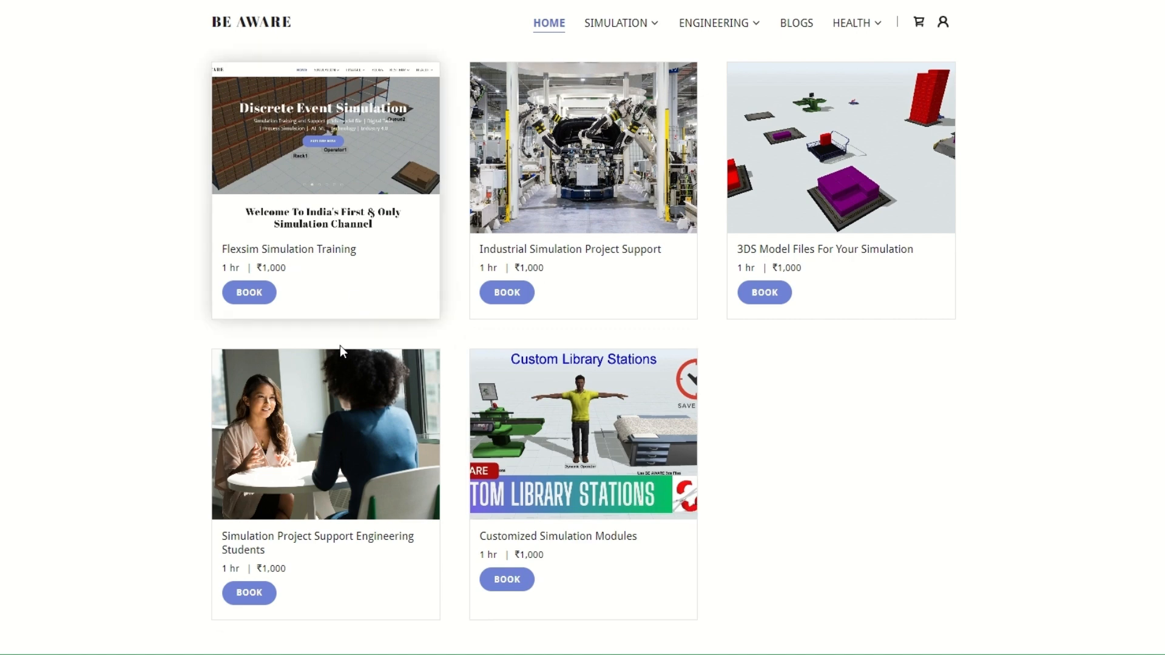
scroll(389, 364, "up", 2)
scroll(687, 387, "down", 1)
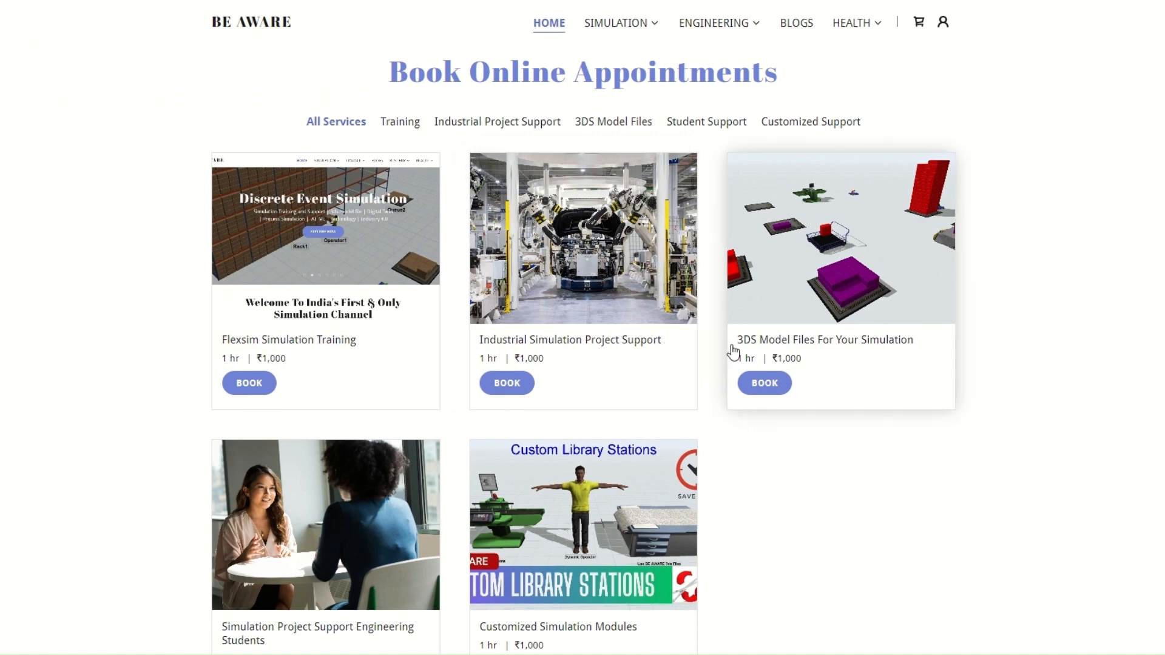
scroll(749, 364, "down", 10)
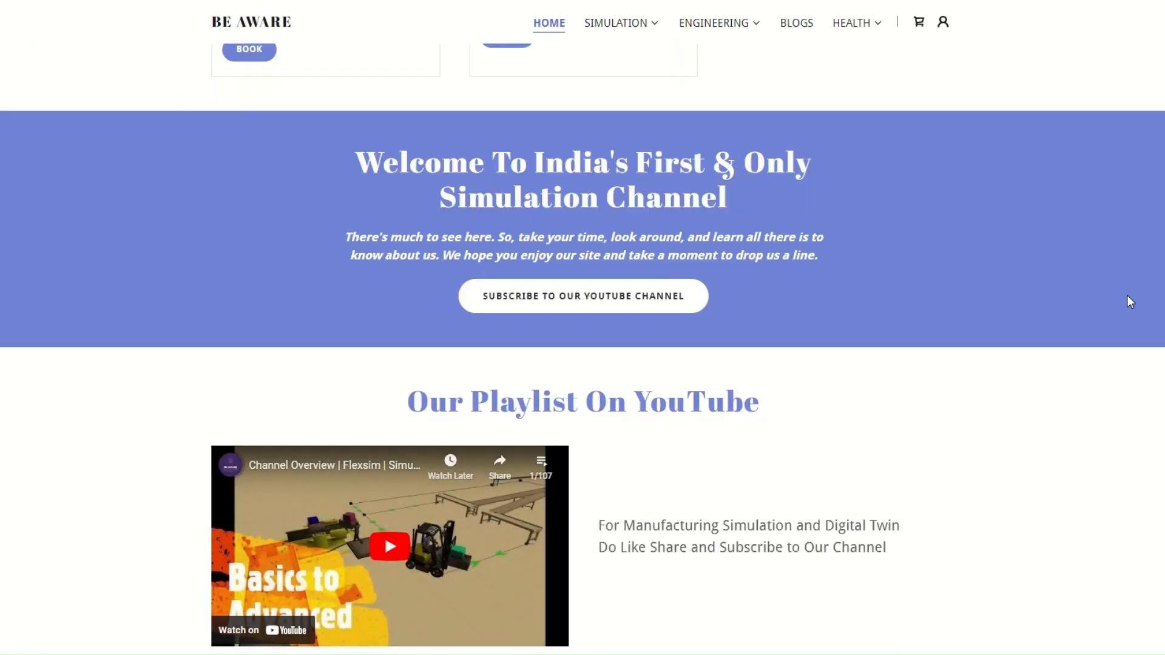
scroll(944, 257, "down", 4)
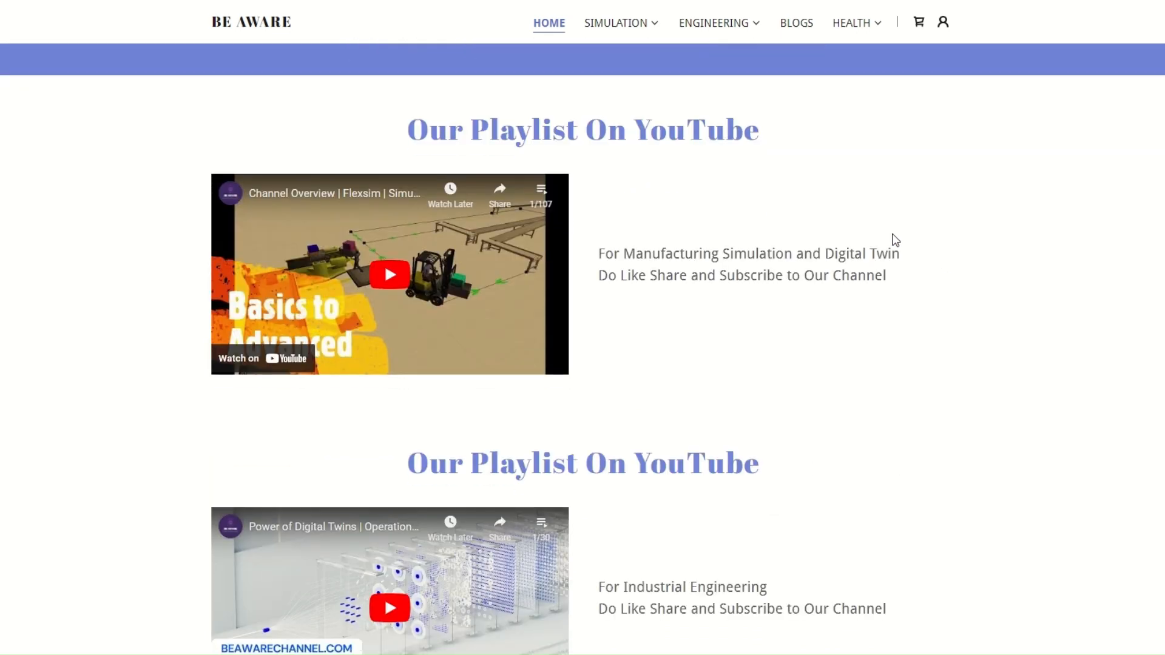
scroll(893, 240, "down", 3)
scroll(895, 240, "up", 1)
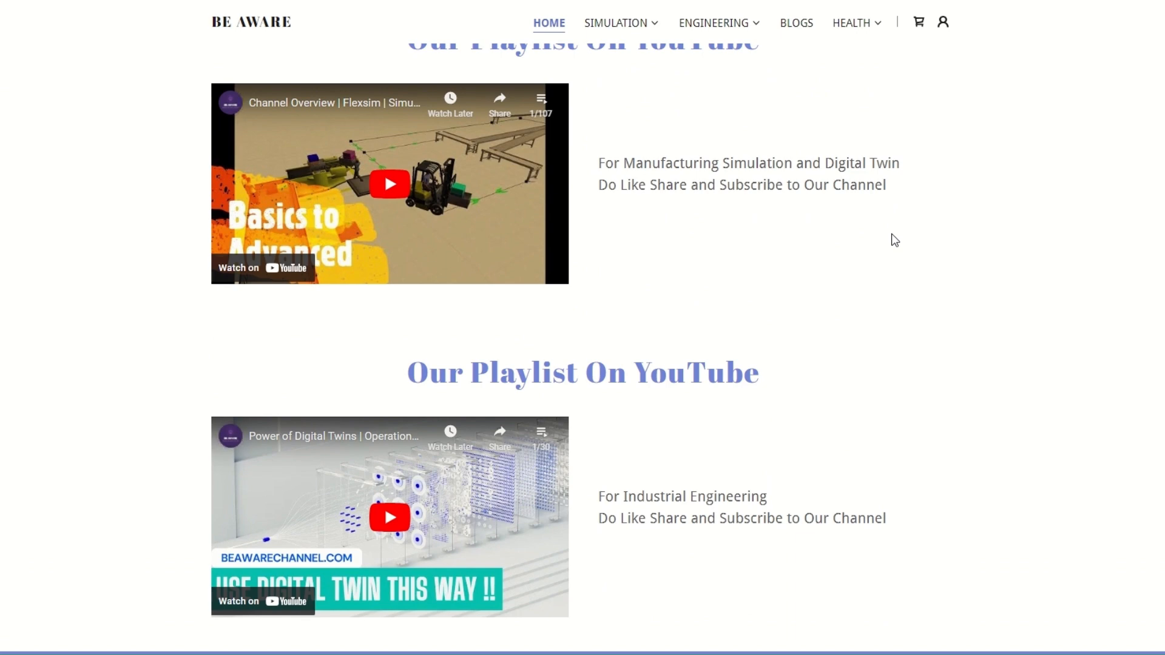
scroll(740, 408, "down", 3)
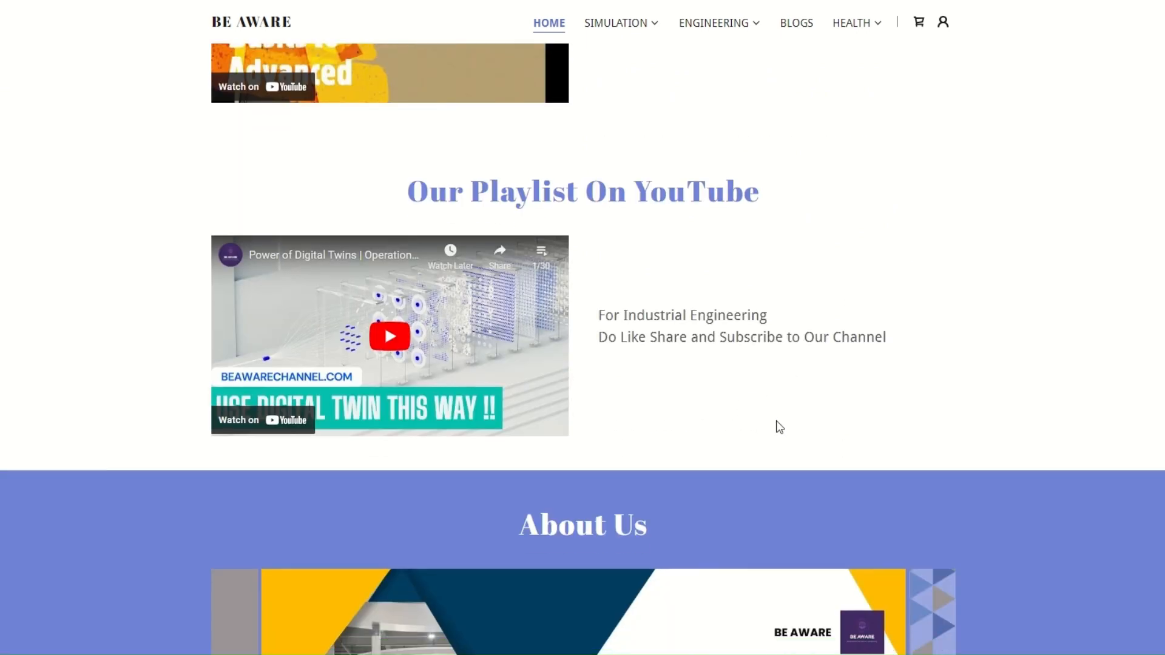
scroll(777, 420, "down", 3)
scroll(775, 420, "up", 3)
scroll(775, 421, "down", 3)
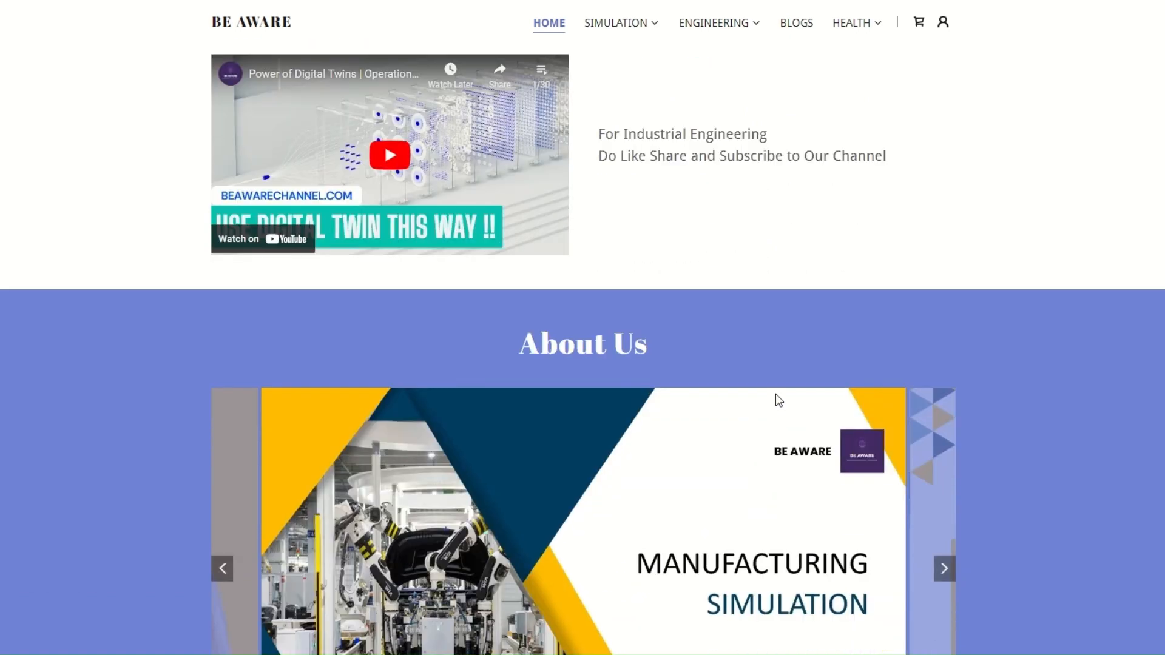
scroll(776, 394, "up", 9)
scroll(605, 437, "down", 3)
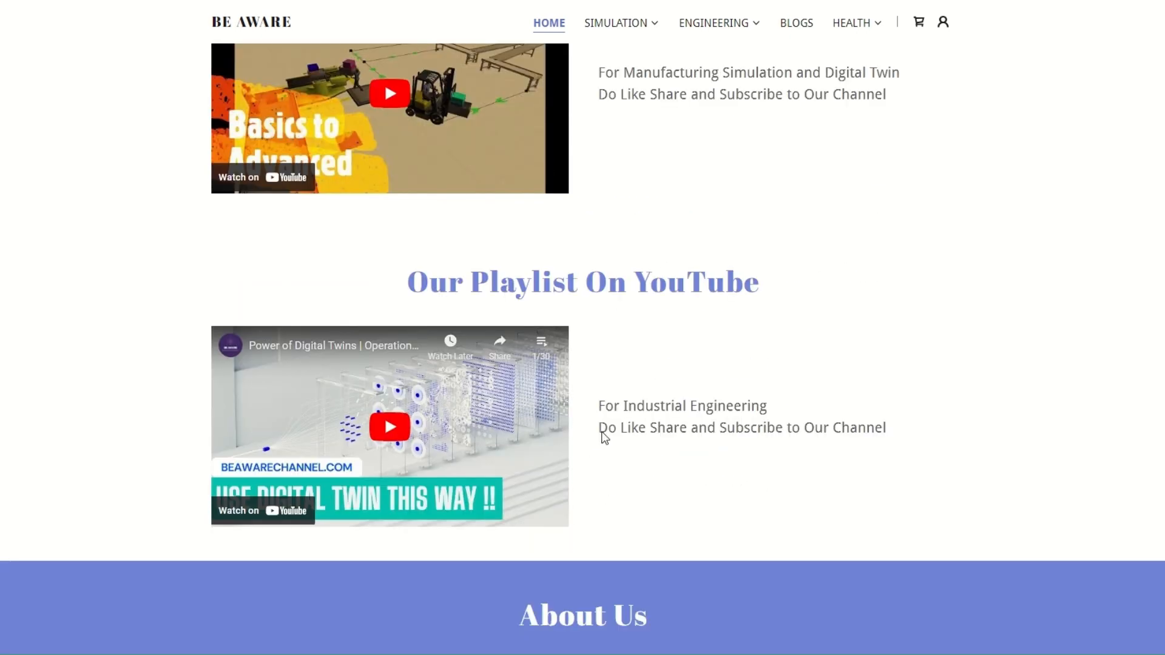
scroll(809, 387, "down", 7)
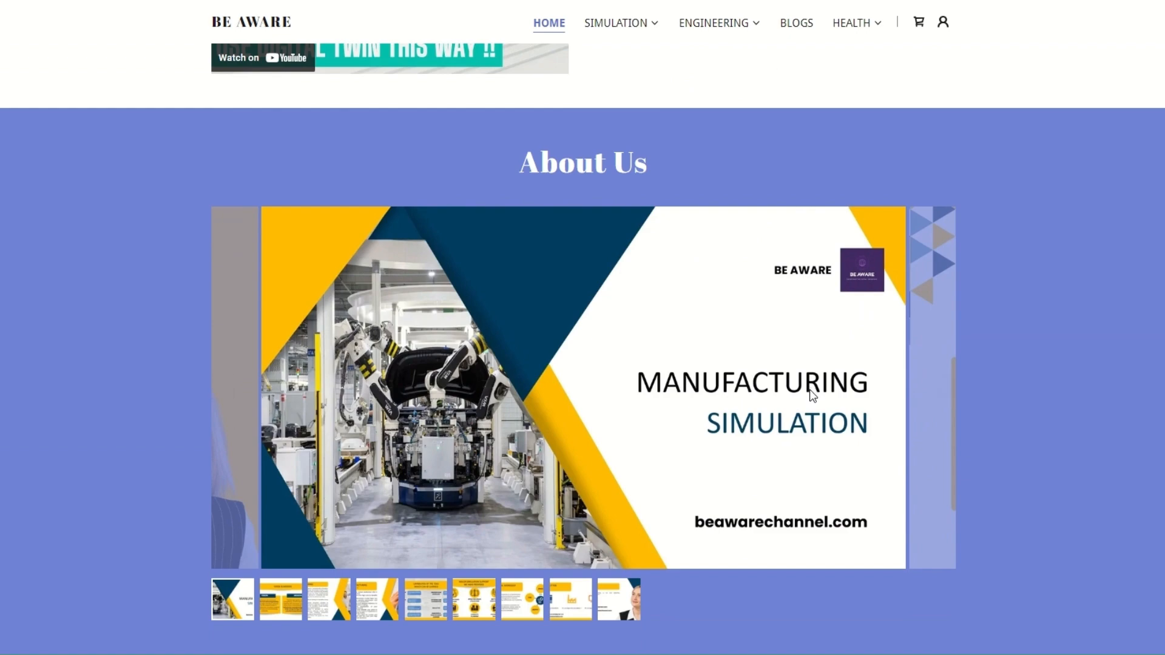
Step: Scroll through the homepage's About Us slideshow, Scheduled Events and Our Services sections
scroll(809, 391, "down", 4)
scroll(533, 189, "up", 2)
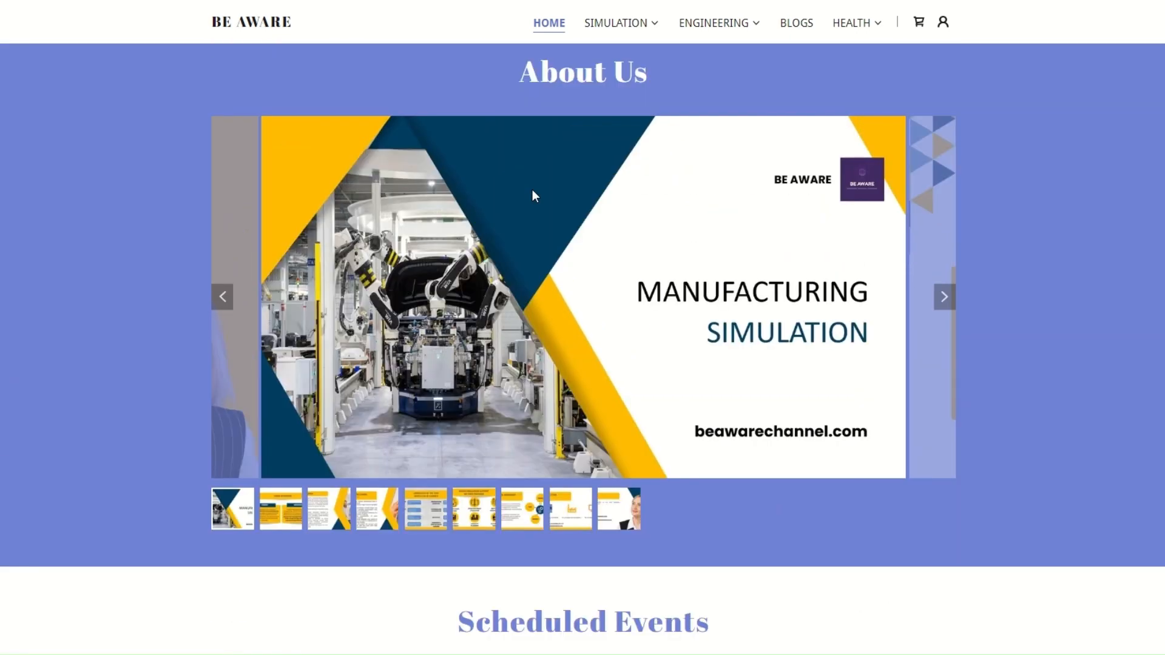
scroll(687, 306, "down", 7)
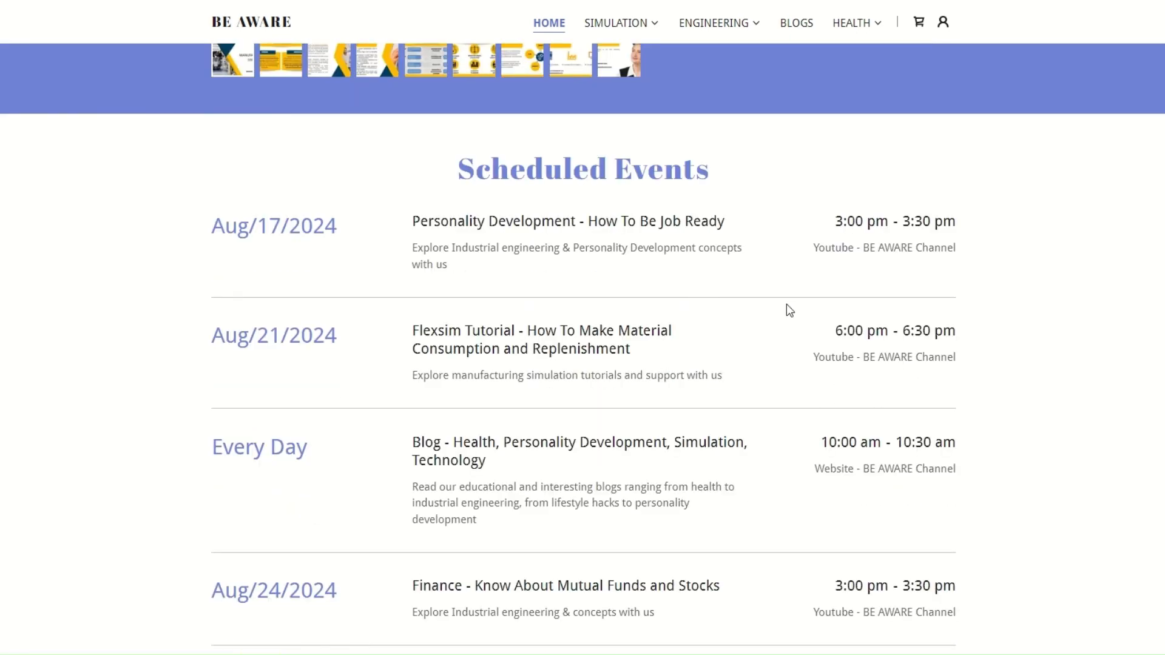
scroll(787, 304, "down", 2)
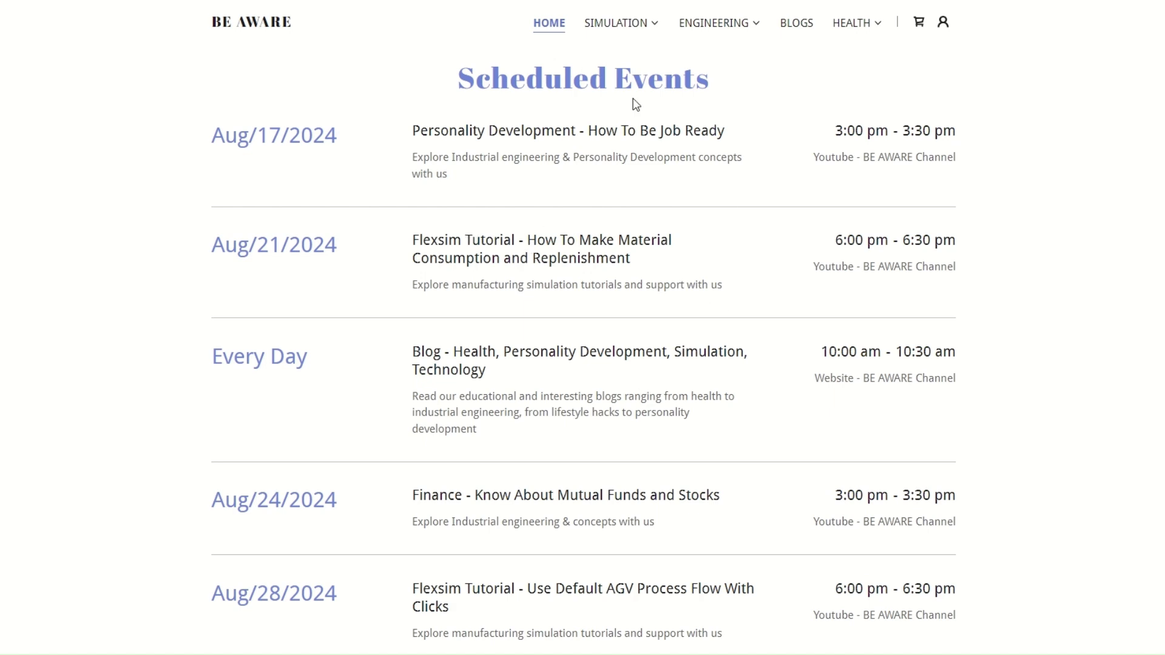
scroll(774, 274, "down", 10)
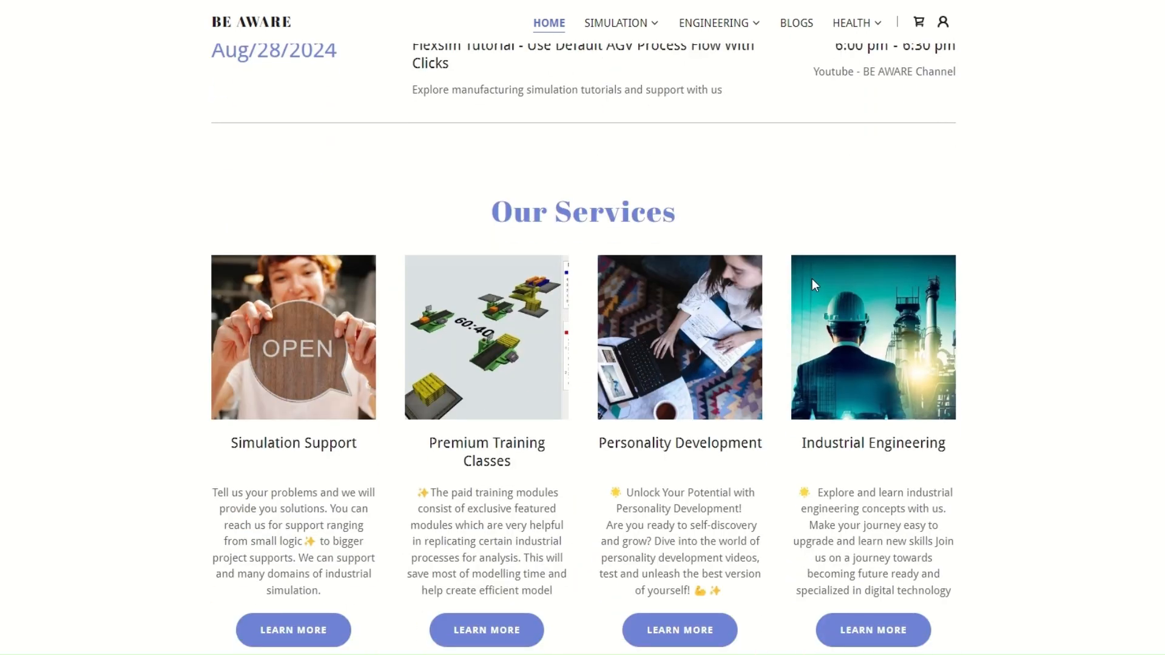
scroll(814, 286, "down", 5)
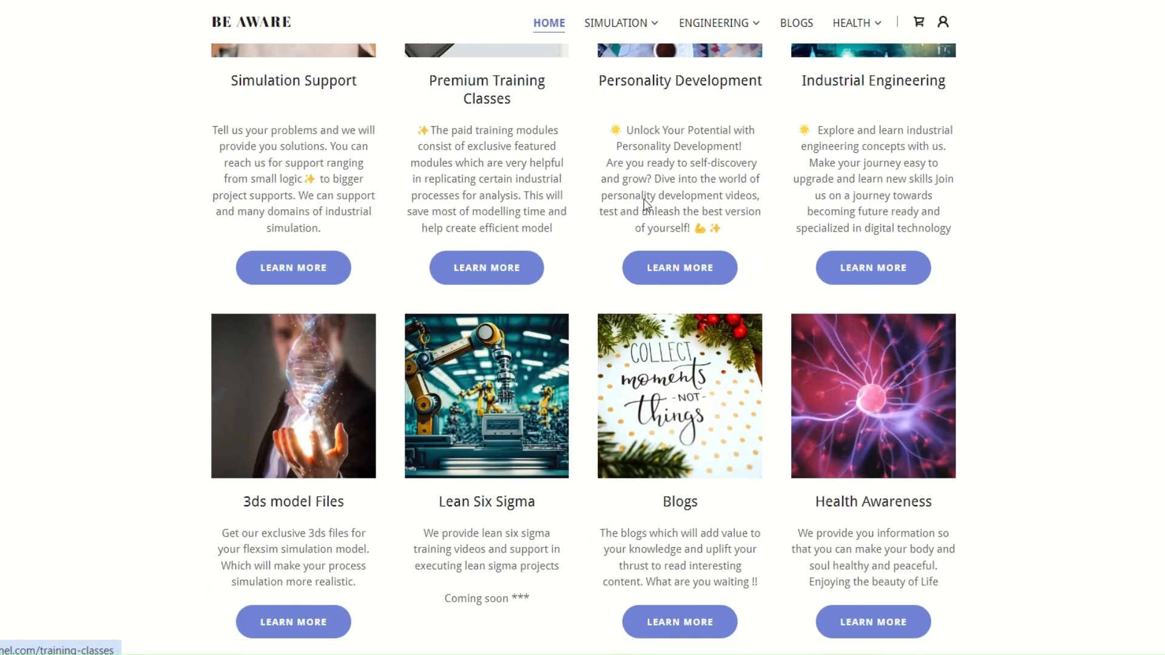
scroll(579, 518, "up", 15)
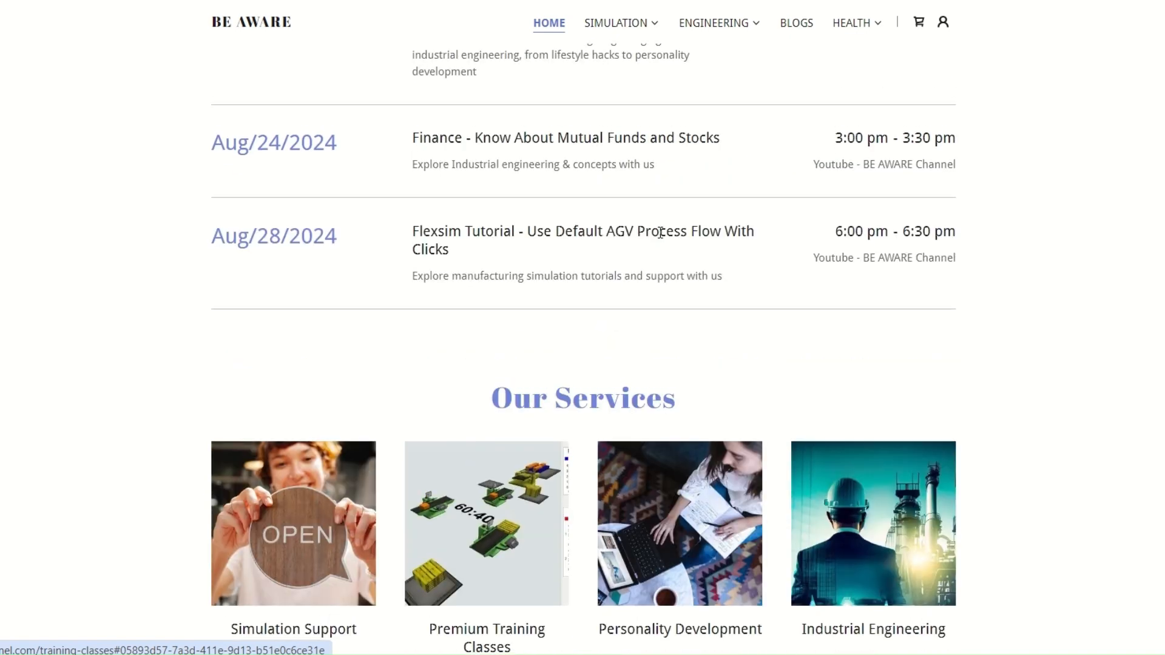
scroll(694, 260, "up", 15)
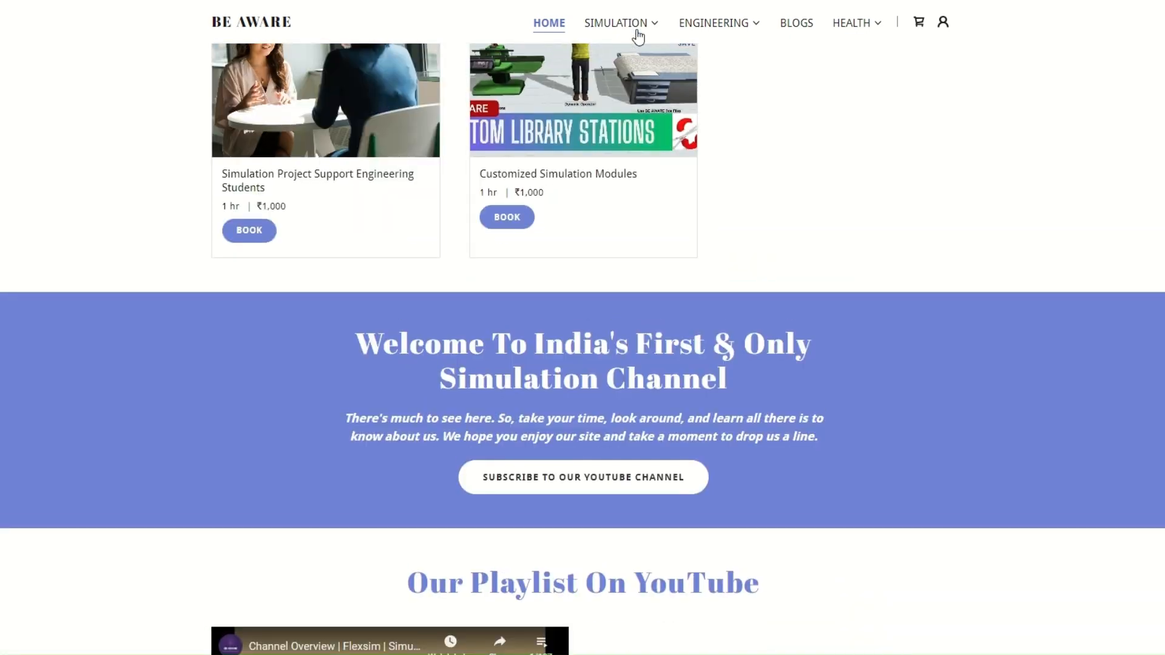
Step: Browse the Simulation page down to its Want to Connect contact form and return to the homepage
left_click(634, 26)
left_click(621, 52)
scroll(645, 293, "down", 10)
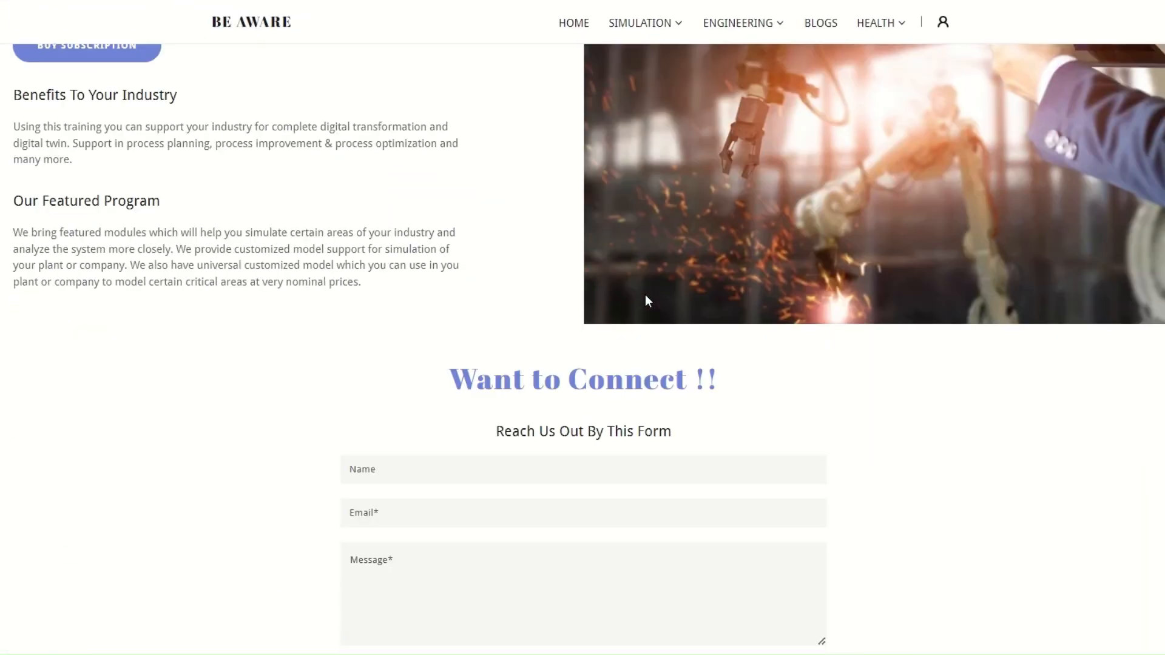
scroll(645, 294, "down", 3)
scroll(645, 294, "up", 2)
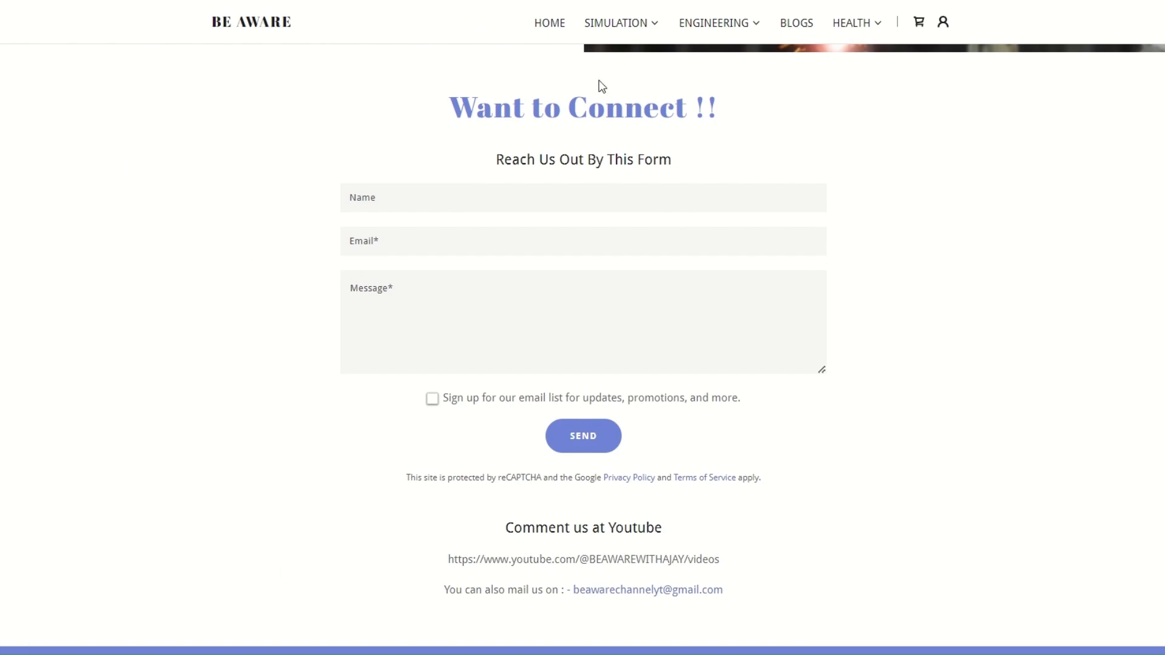
left_click(547, 27)
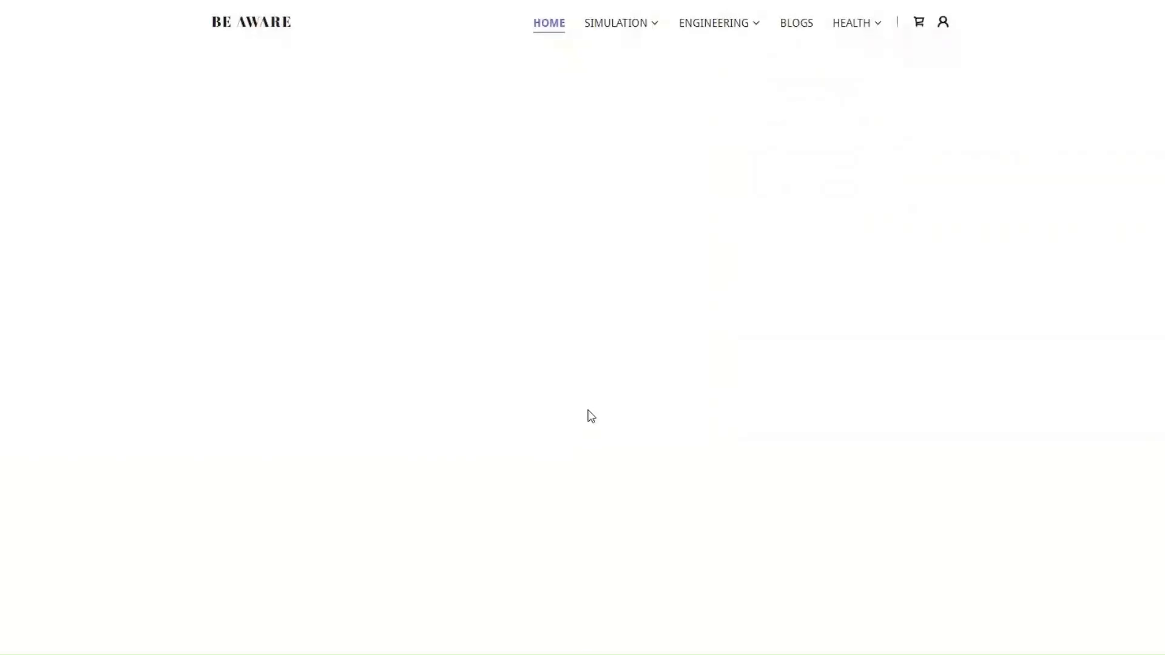
scroll(718, 431, "down", 10)
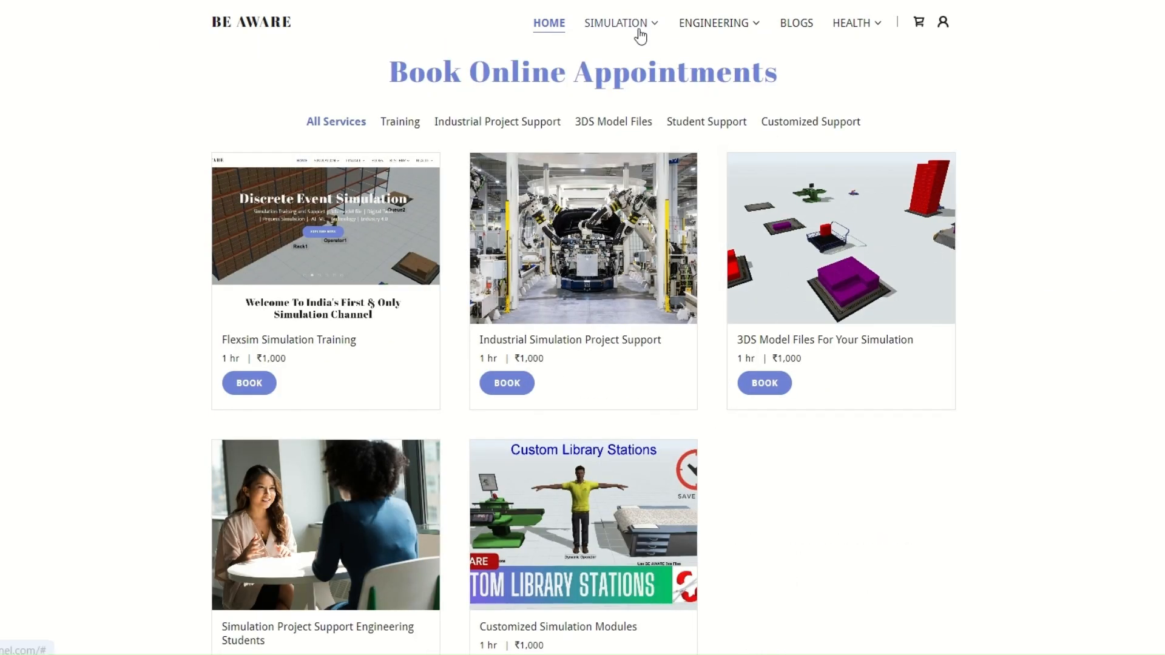
Step: Open the Training Classes page and scroll through its subscription plans and premium content videos
mouse_move(641, 36)
left_click(649, 73)
scroll(638, 230, "down", 1)
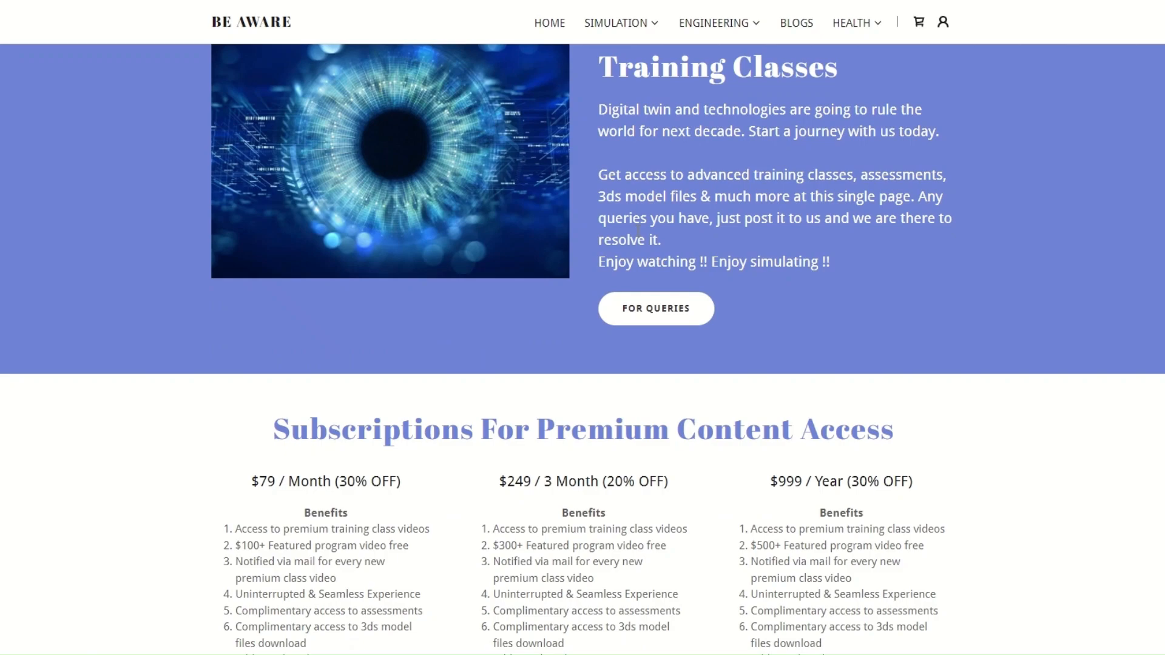
scroll(637, 230, "down", 20)
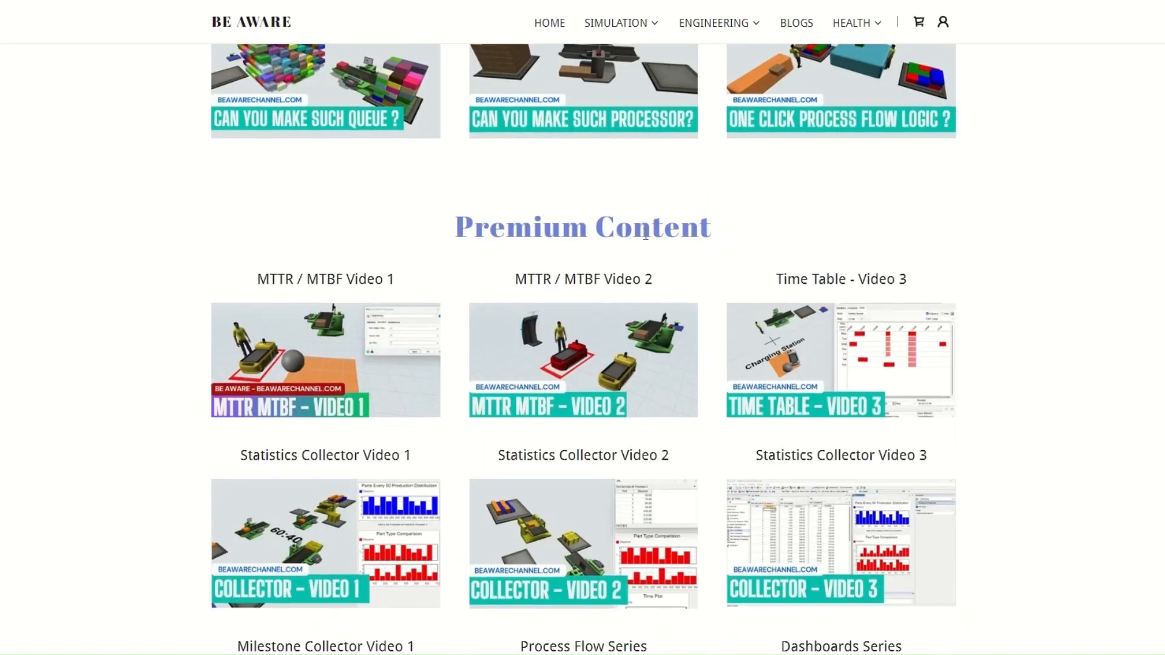
scroll(646, 237, "up", 20)
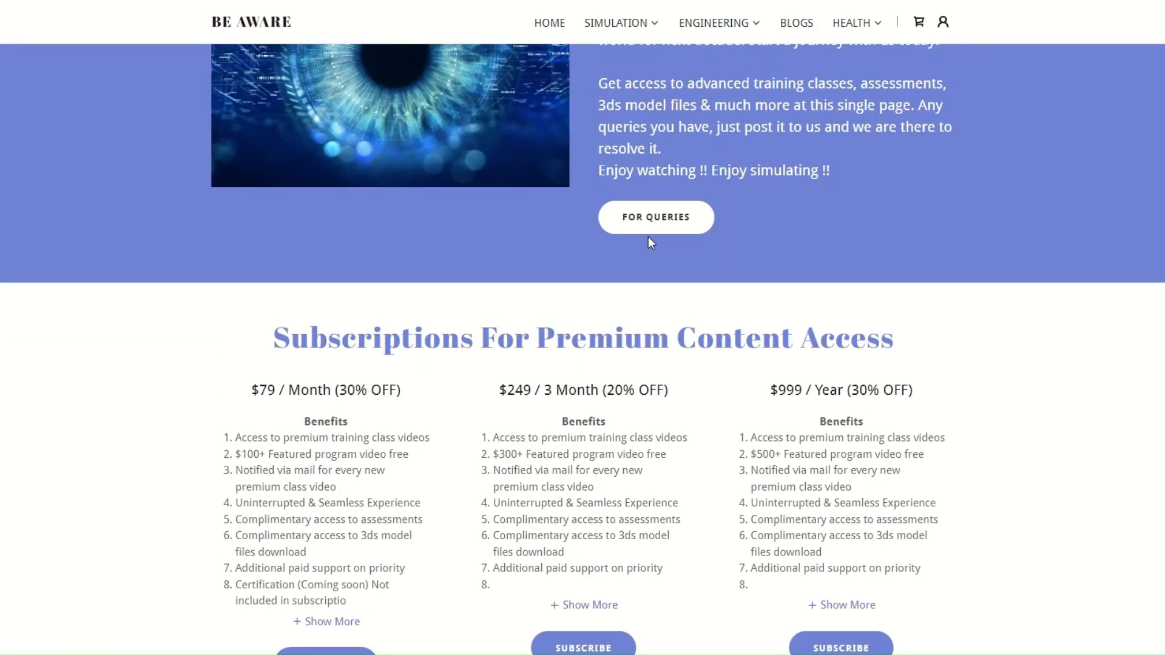
scroll(648, 243, "up", 3)
Step: Open Buy Modules Page 1 and scroll through the AGV Tugger modules and their payment tabs
mouse_move(632, 47)
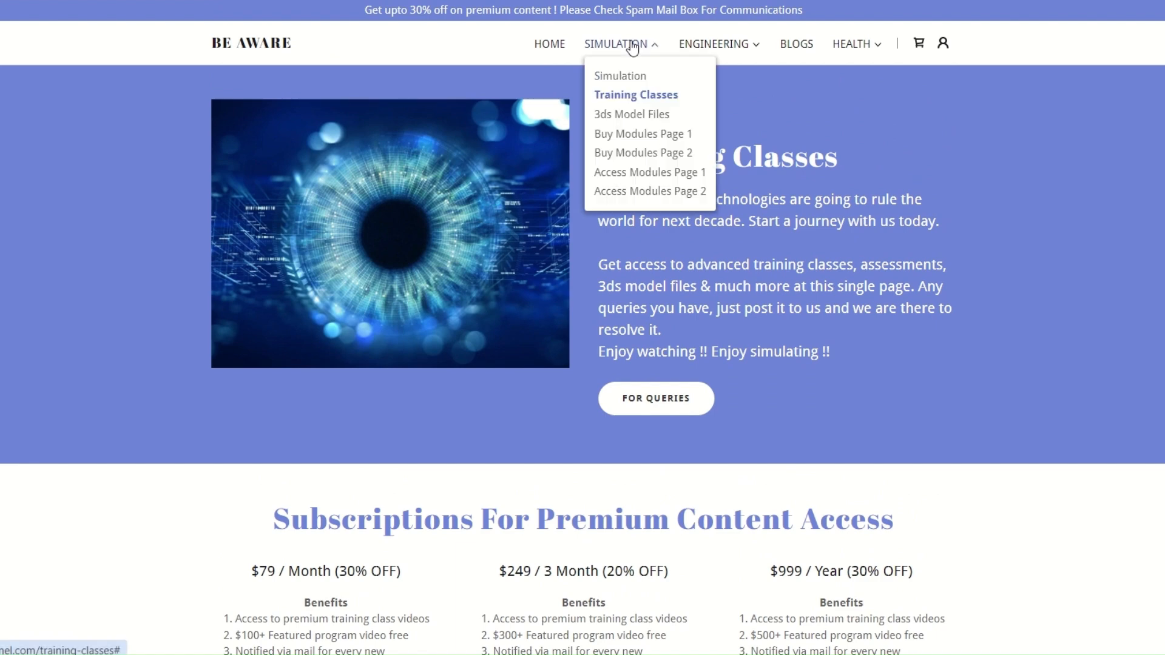
left_click(666, 140)
scroll(775, 332, "down", 10)
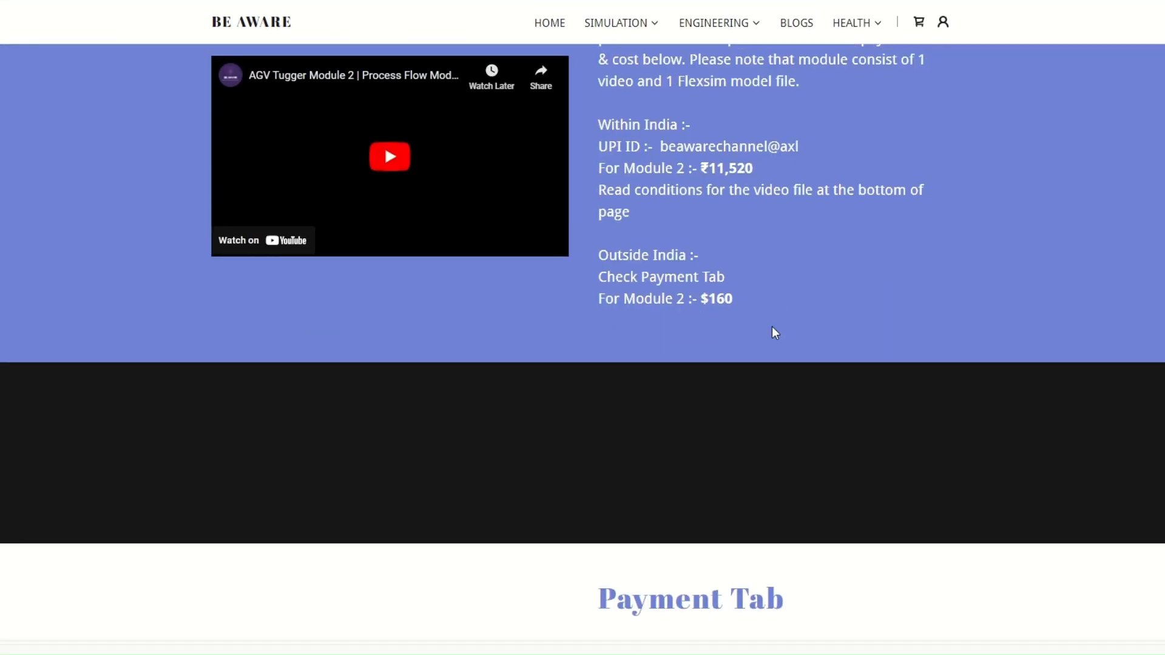
scroll(758, 321, "down", 10)
scroll(745, 317, "up", 15)
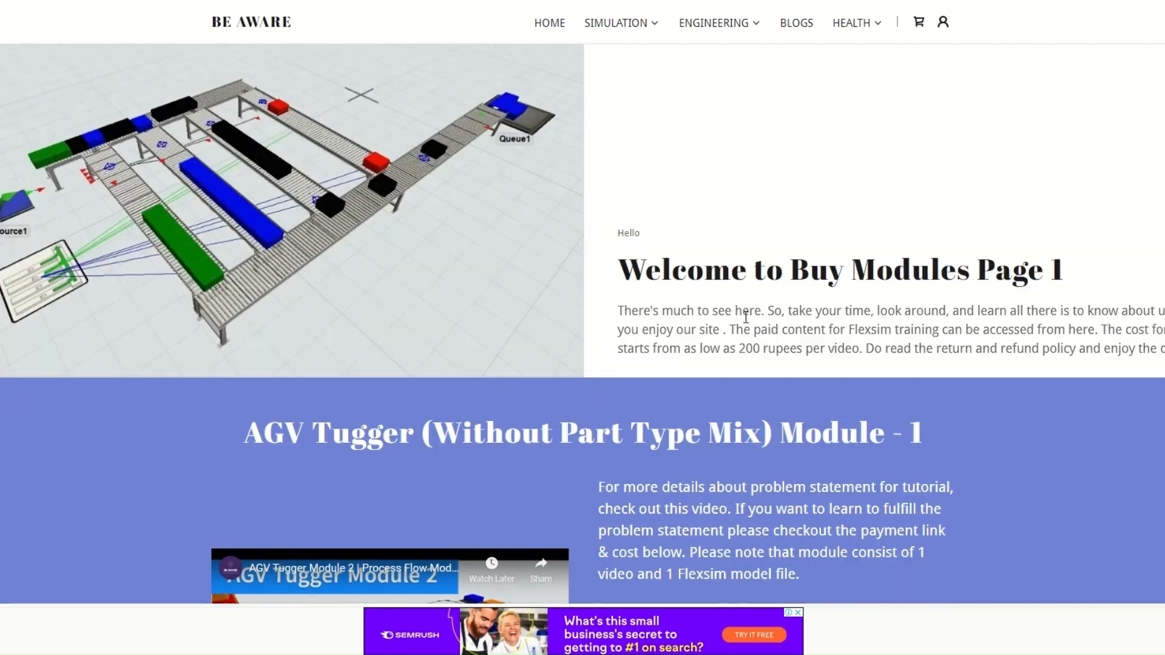
scroll(745, 317, "up", 4)
scroll(683, 490, "down", 18)
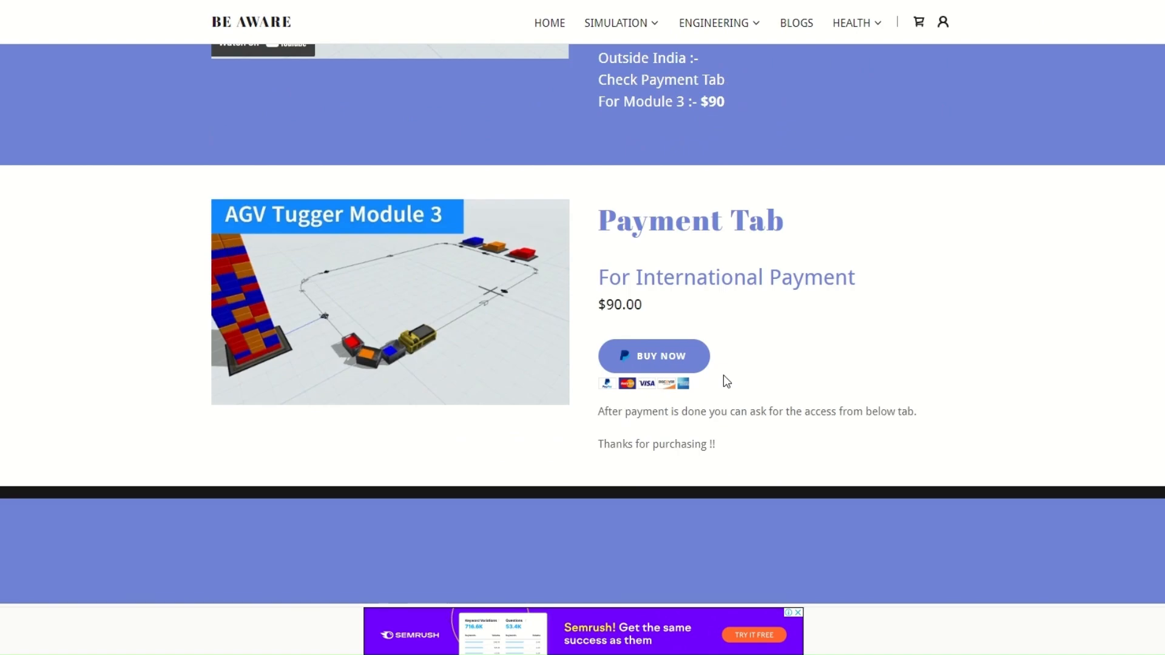
scroll(727, 381, "up", 20)
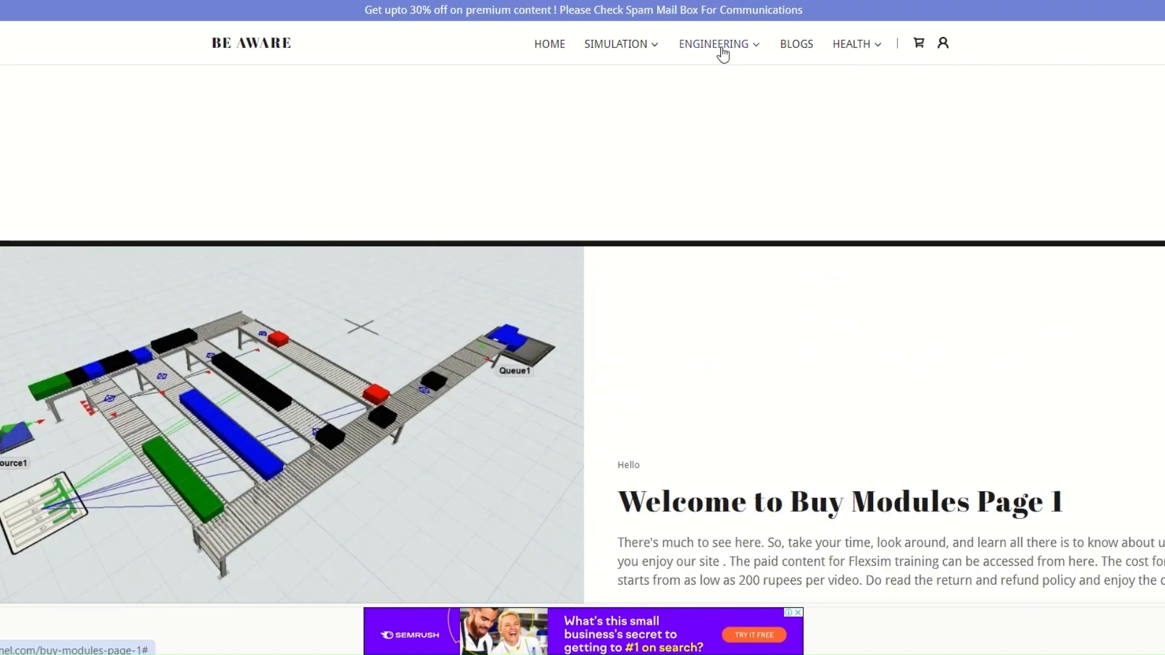
Step: Open the Industrial Engineering page and scroll through its YouTube playlists and lesson videos
mouse_move(722, 54)
left_click(730, 77)
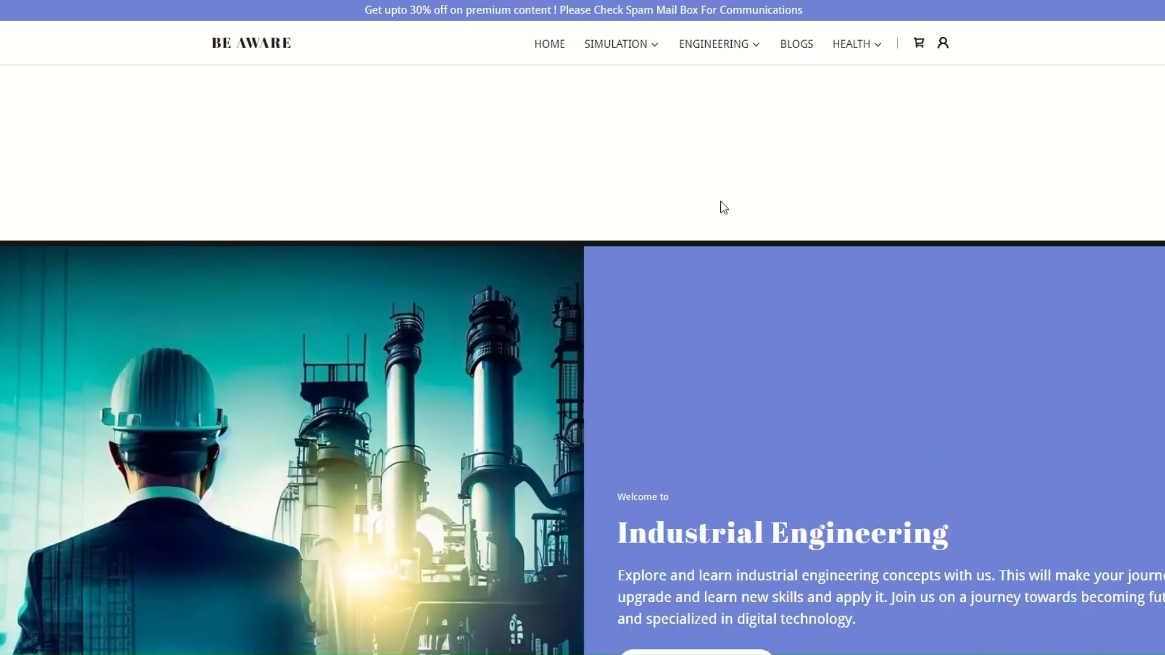
scroll(721, 284, "down", 10)
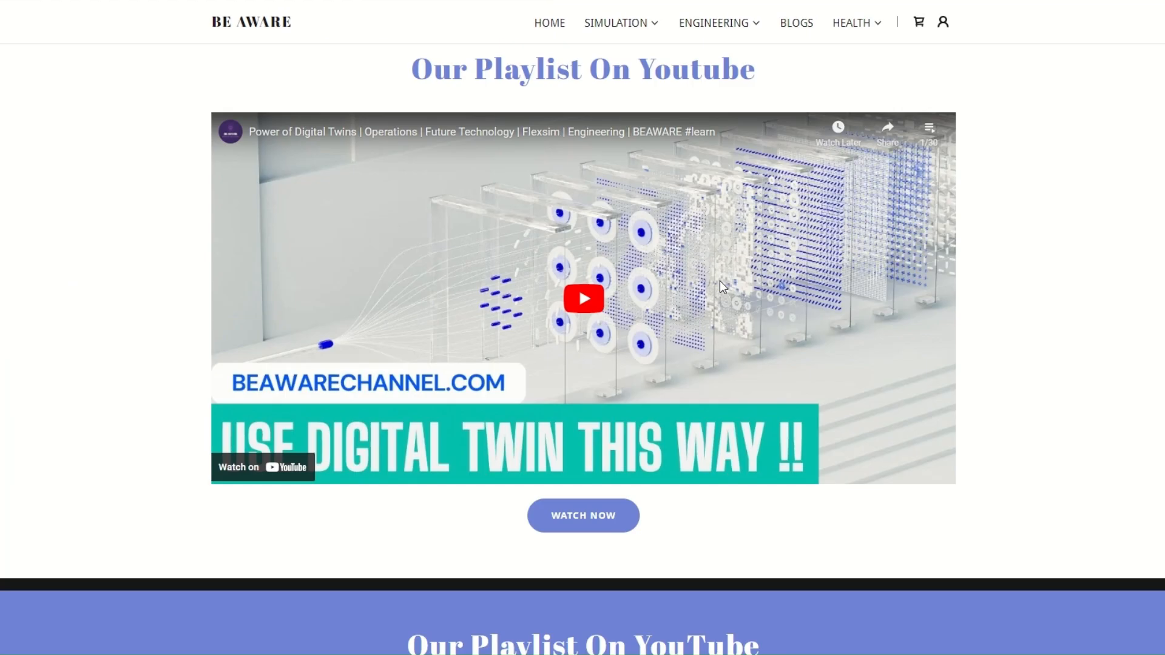
scroll(721, 284, "down", 8)
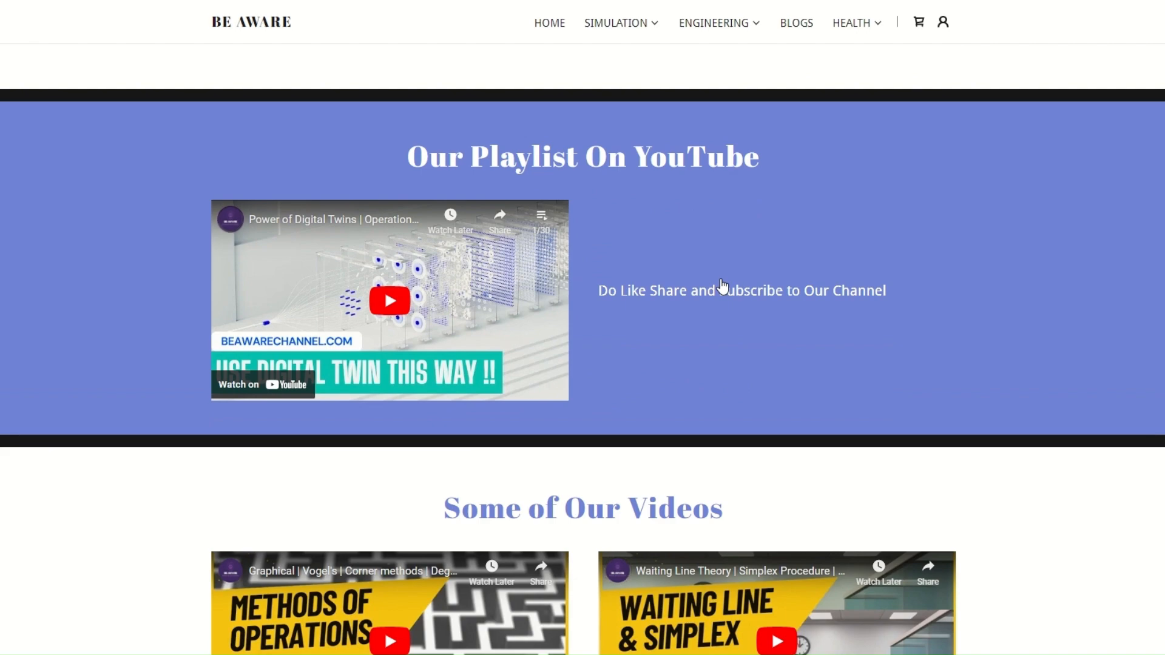
scroll(857, 303, "down", 5)
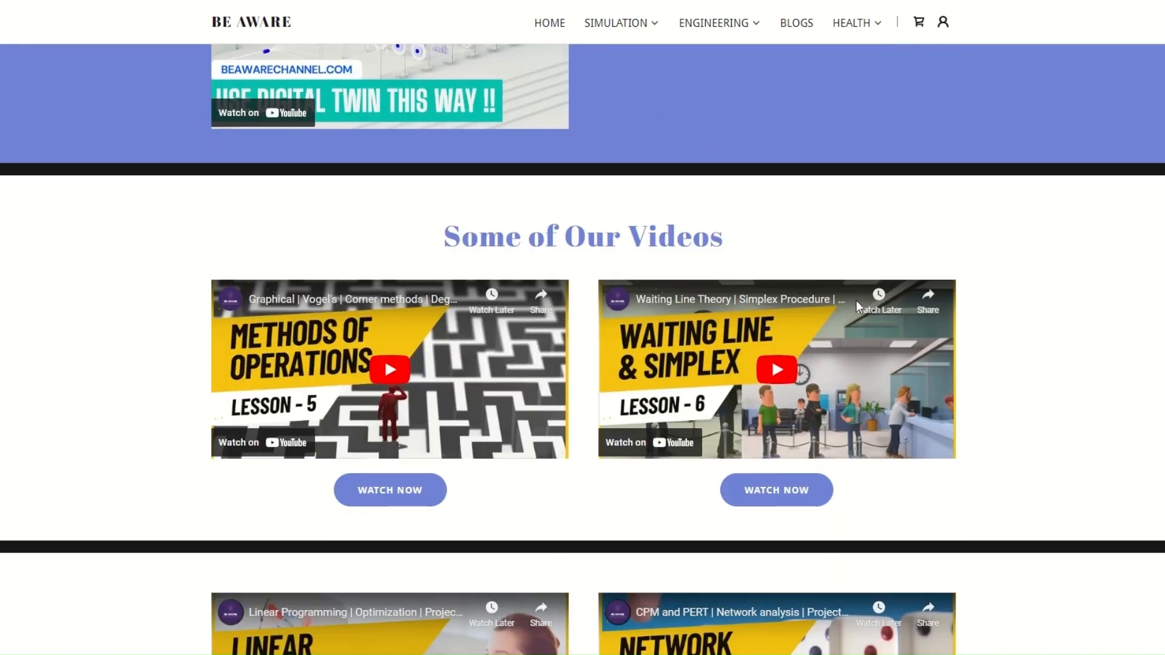
scroll(891, 307, "down", 1)
scroll(891, 307, "down", 10)
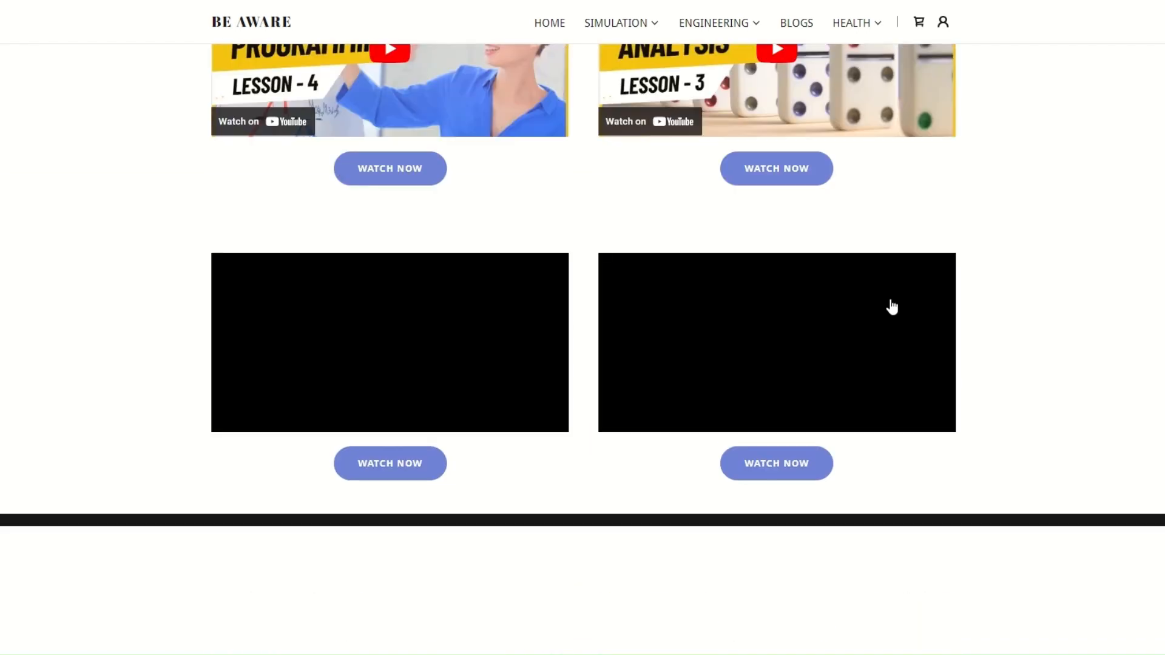
scroll(585, 161, "down", 3)
scroll(759, 214, "up", 6)
scroll(762, 225, "up", 15)
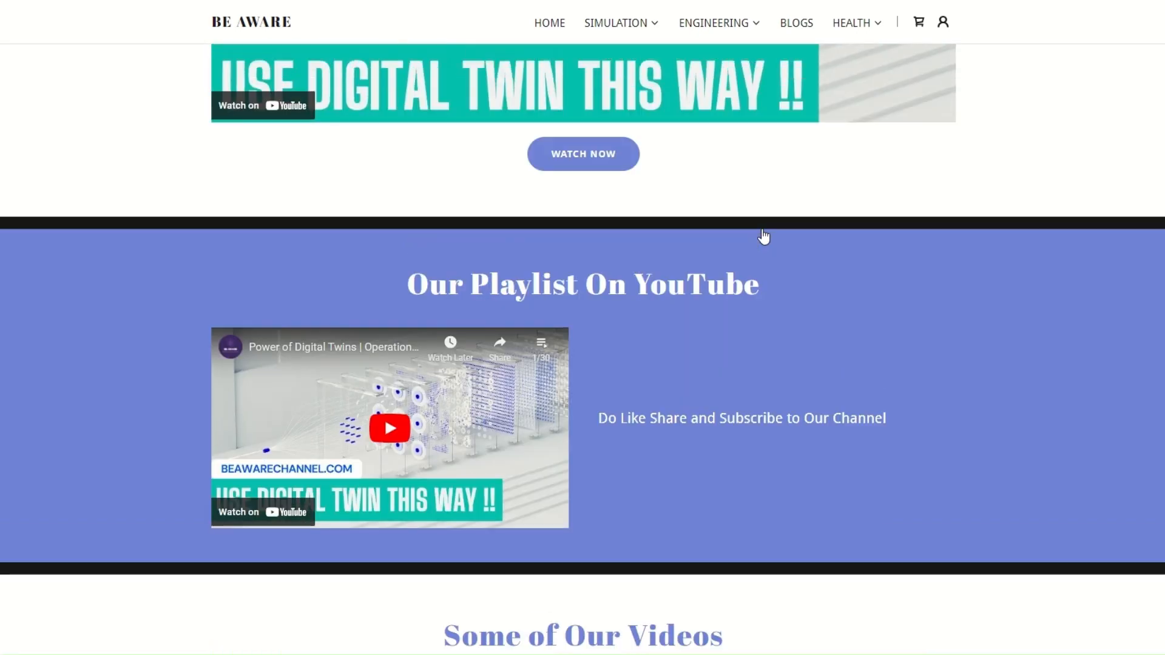
scroll(702, 135, "down", 6)
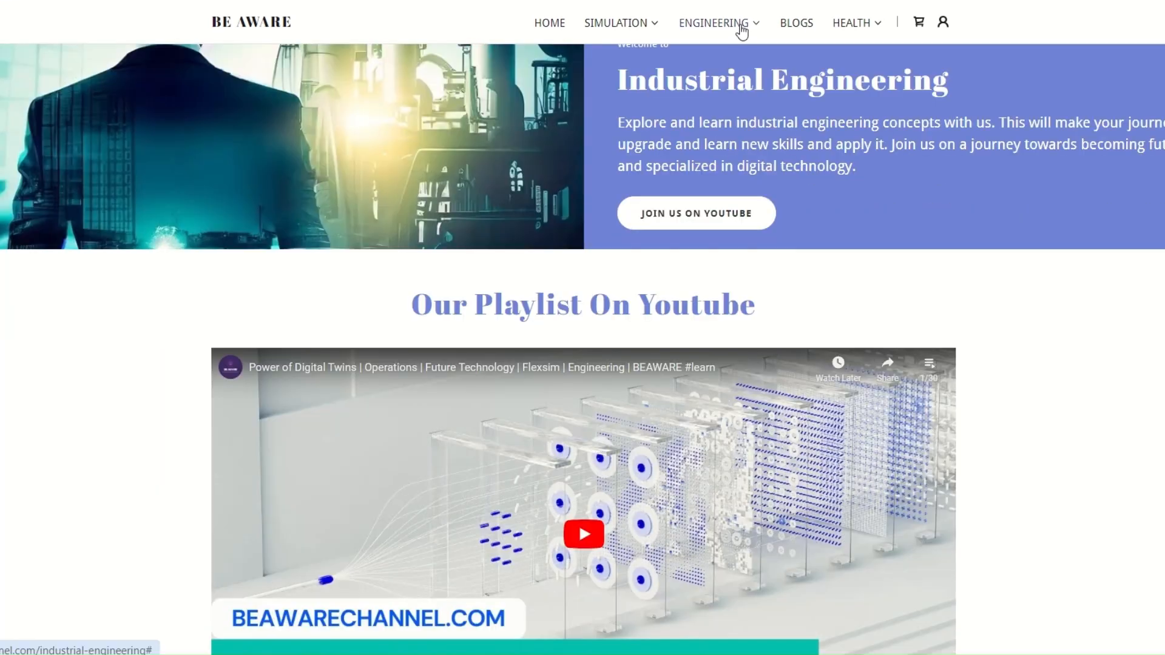
Step: Open the Personality Development page and scroll through its sections, featured video and self-tests
mouse_move(741, 25)
left_click(744, 74)
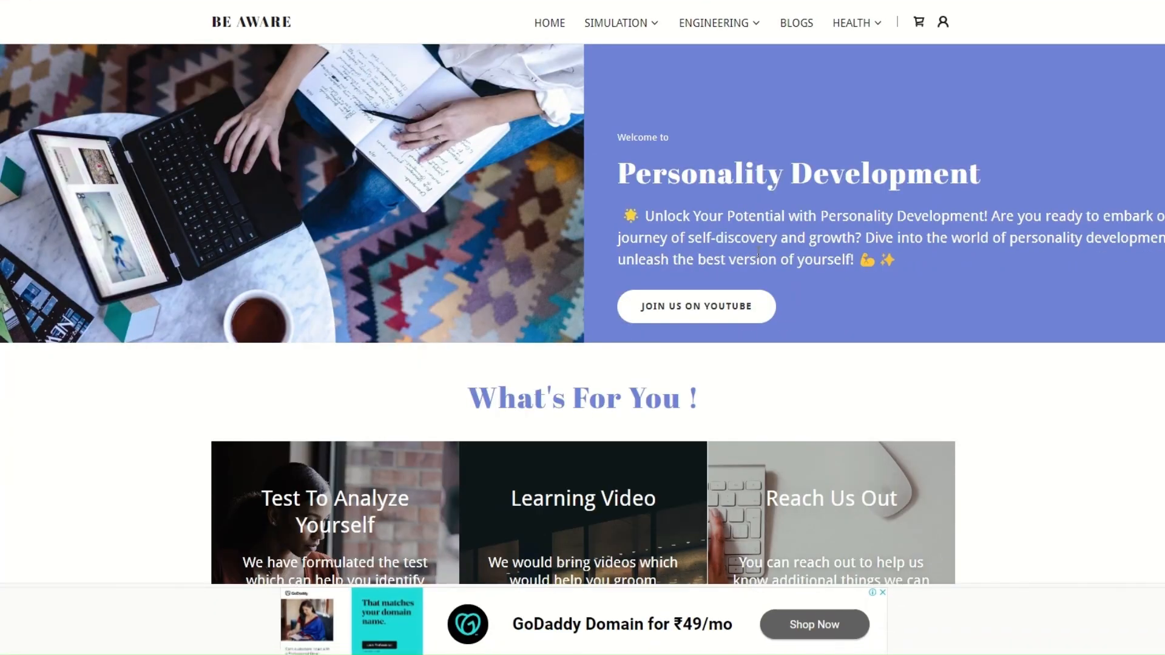
scroll(758, 252, "down", 2)
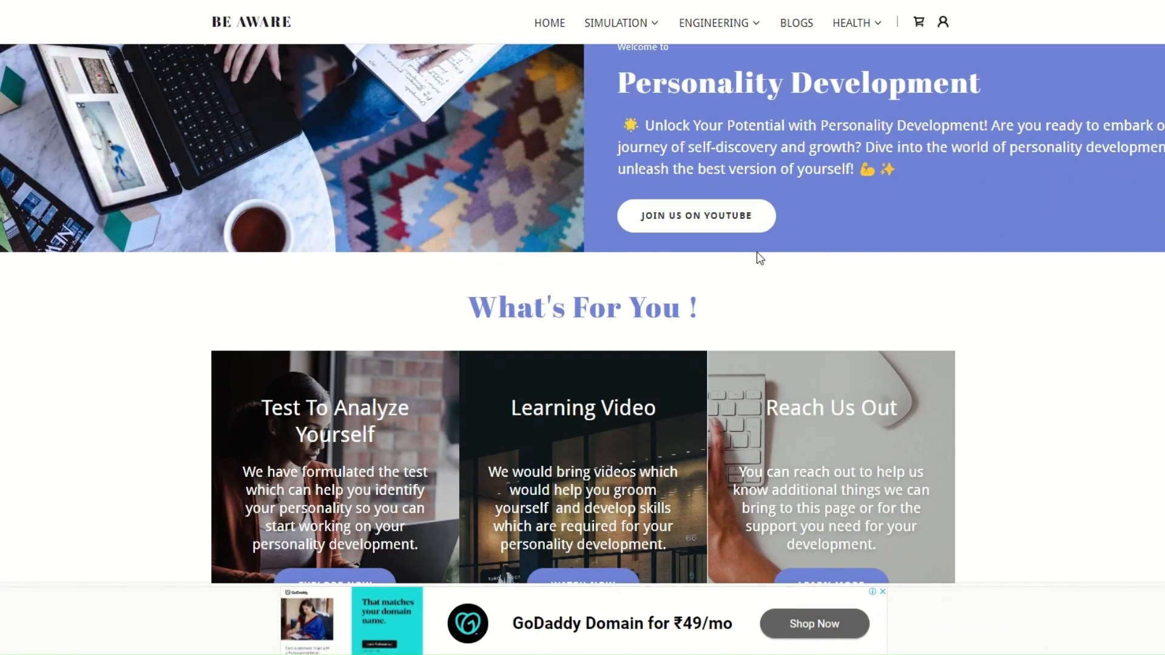
scroll(756, 253, "down", 2)
scroll(756, 252, "down", 4)
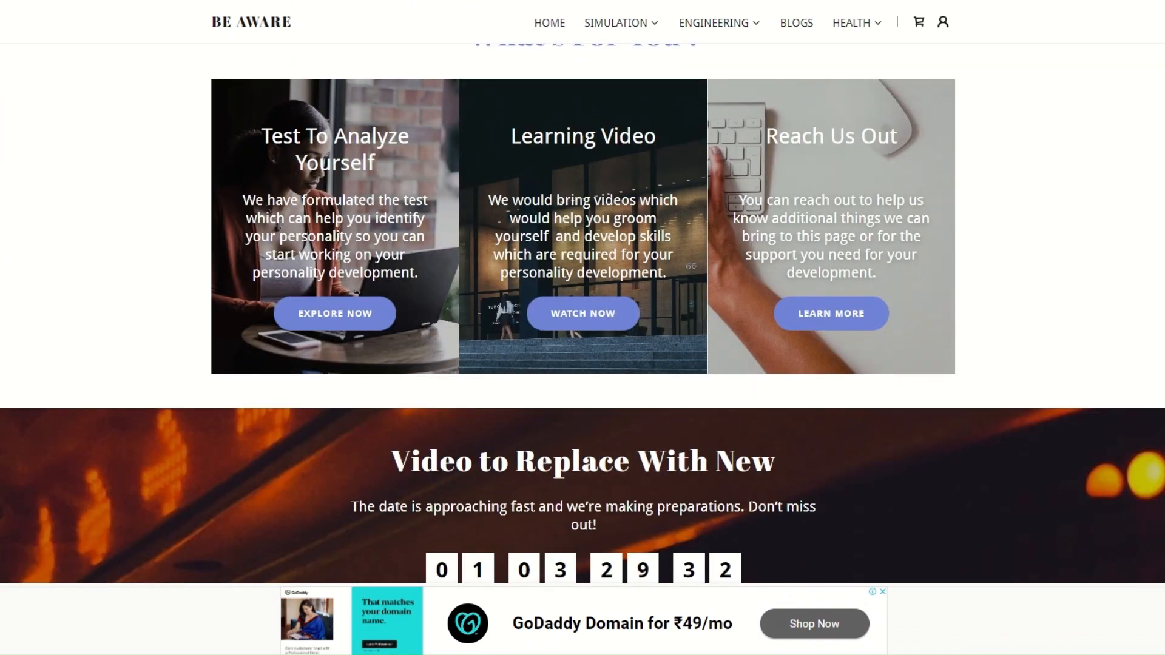
scroll(794, 400, "down", 8)
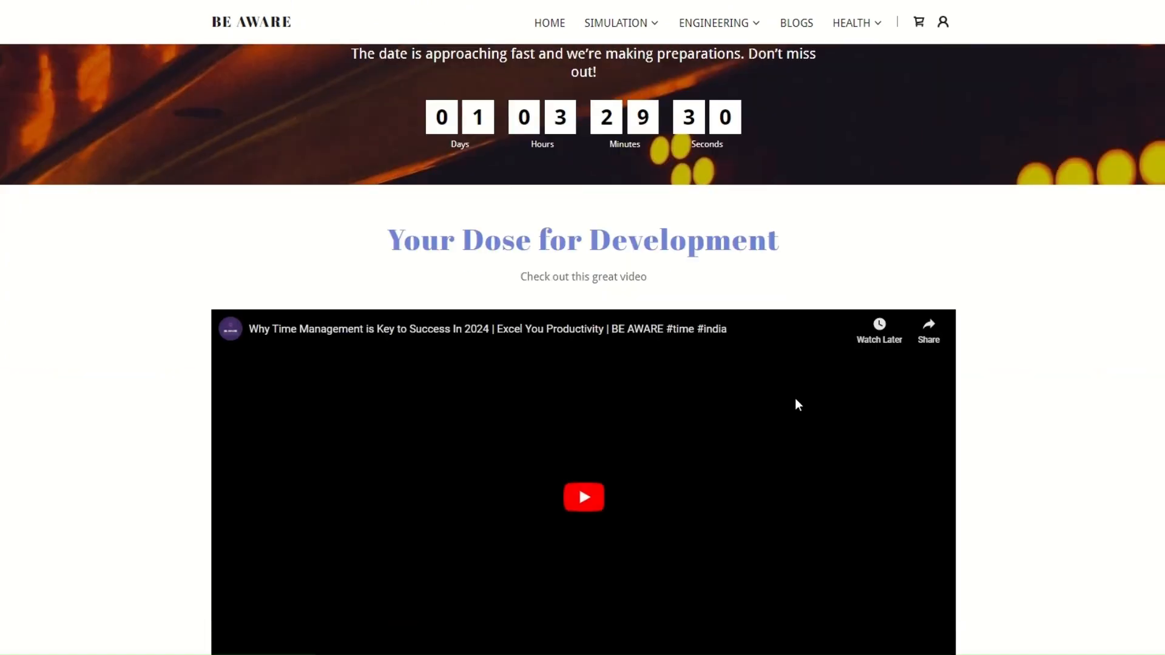
scroll(794, 400, "down", 5)
scroll(796, 401, "up", 3)
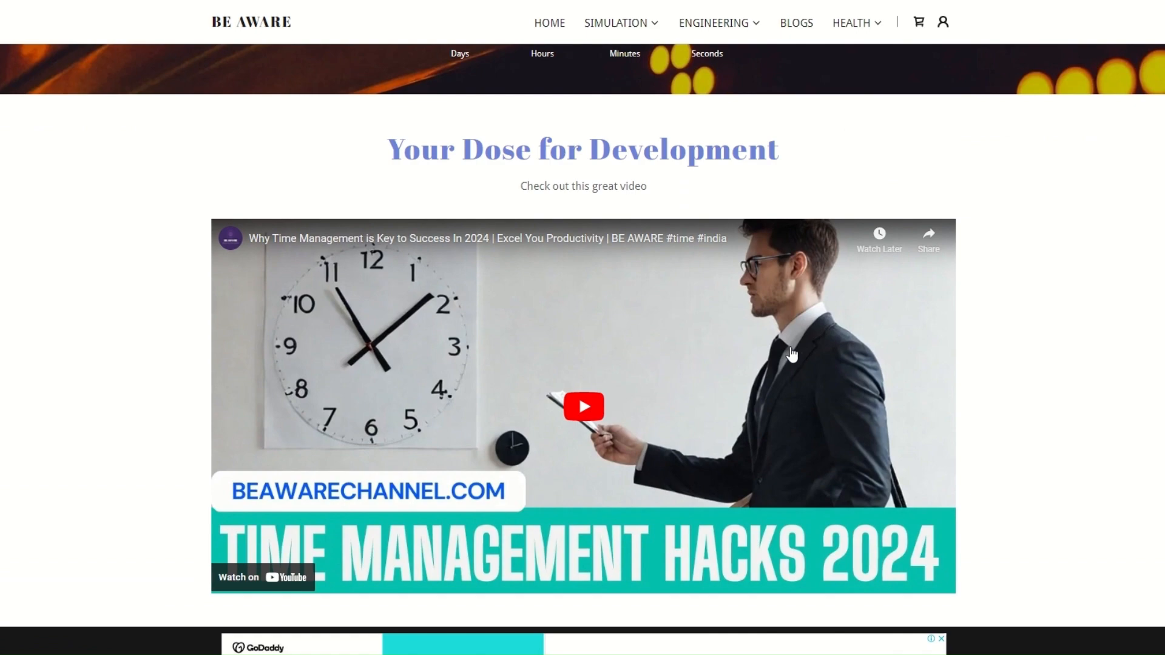
scroll(711, 255, "down", 7)
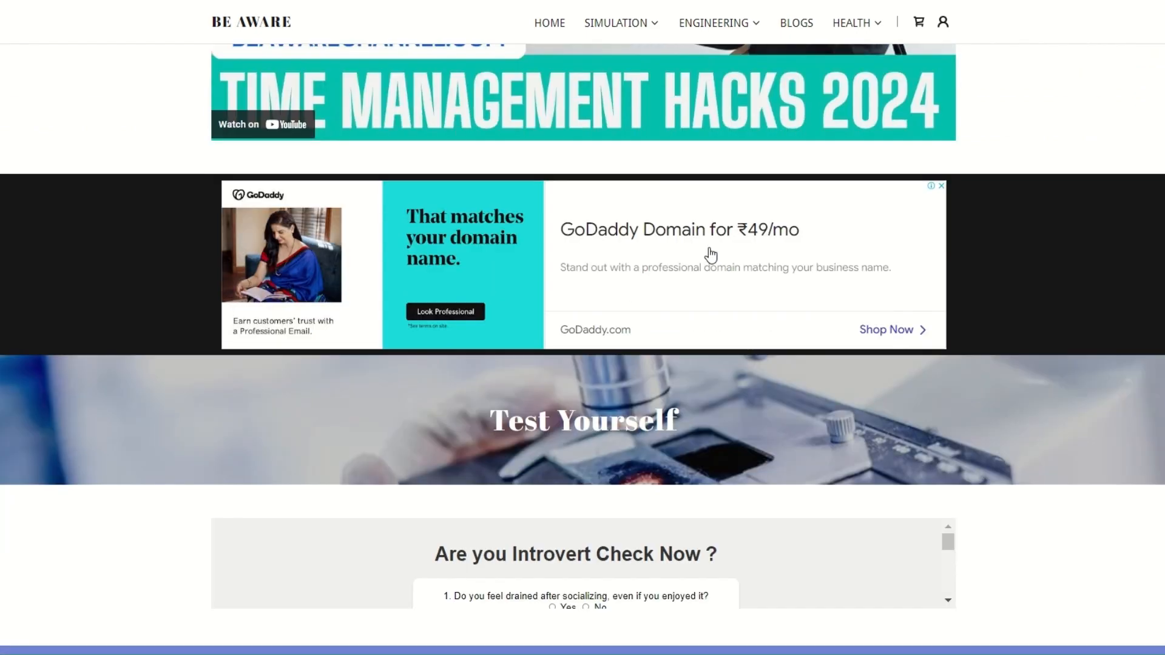
scroll(711, 255, "down", 6)
scroll(709, 254, "up", 12)
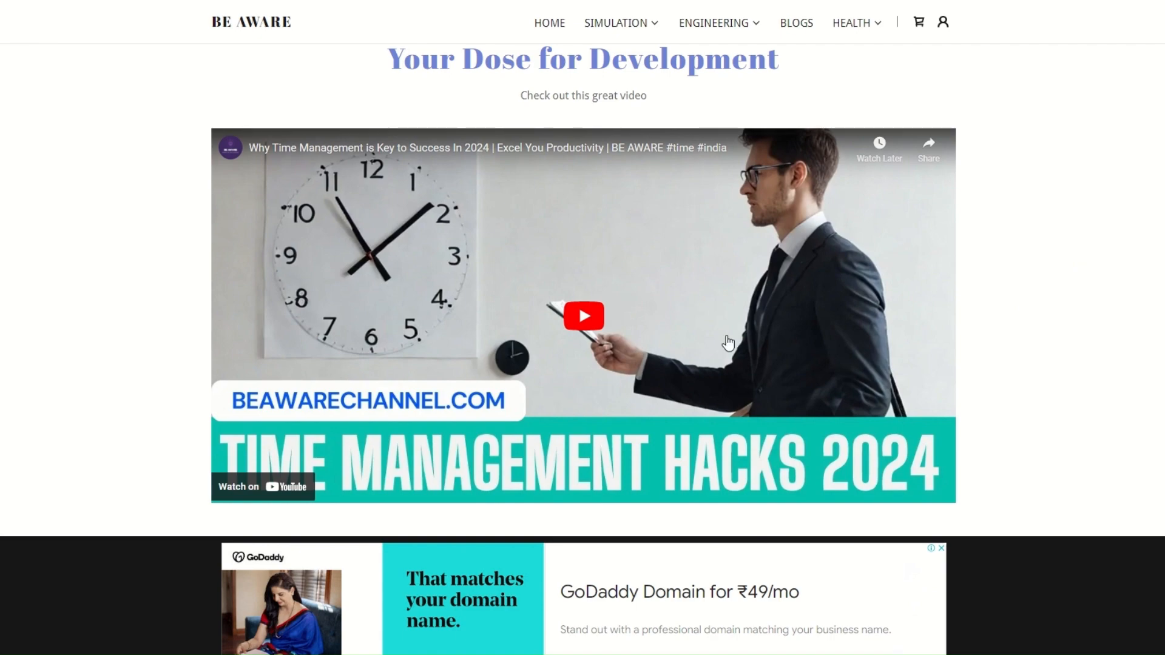
scroll(728, 344, "down", 15)
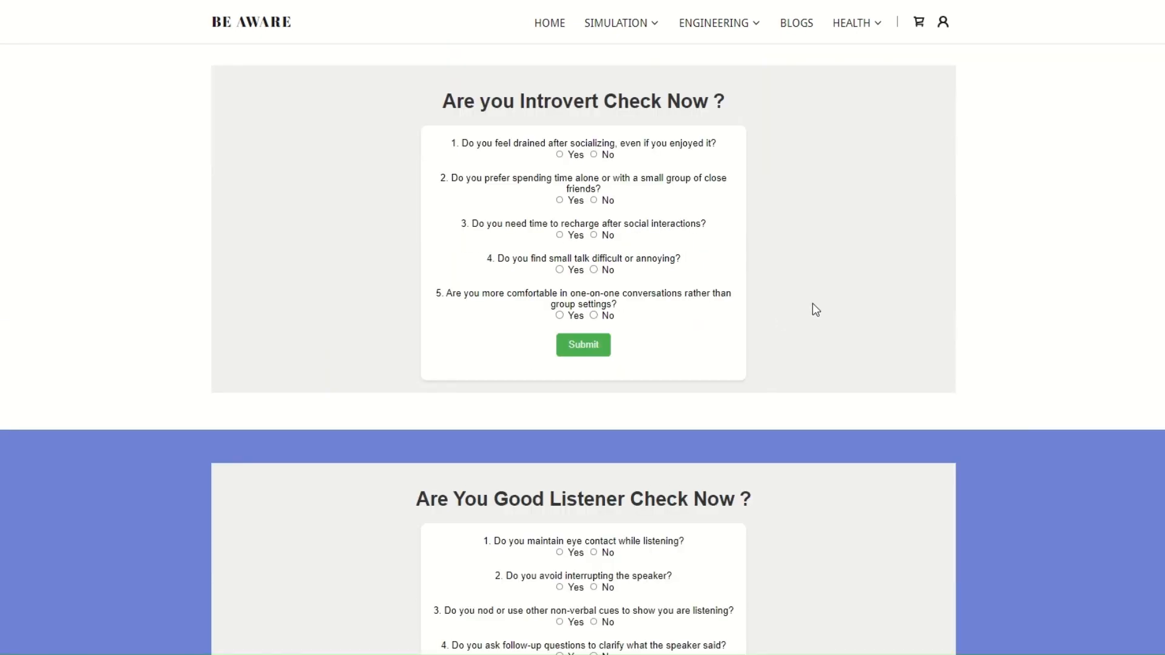
Step: Open the Personal Finance page from the Engineering menu
mouse_move(693, 25)
left_click(712, 95)
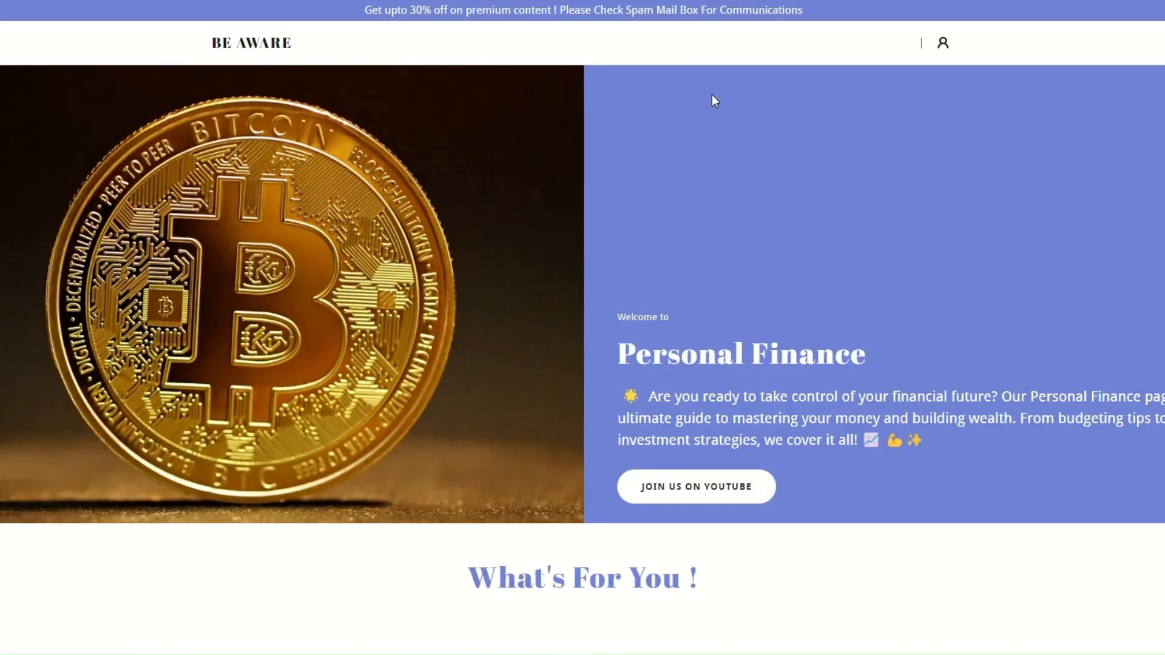
Step: Scroll through the Personal Finance page's sections, countdown banner and featured wealth-creation video
scroll(753, 276, "down", 3)
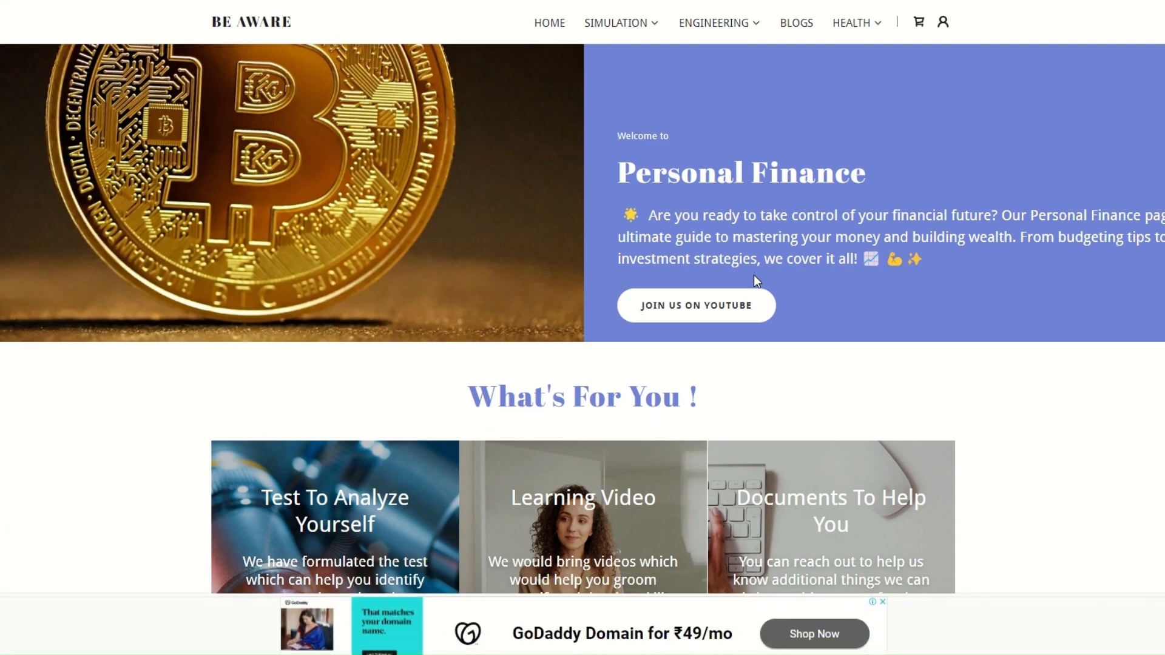
scroll(753, 276, "down", 3)
scroll(736, 329, "up", 2)
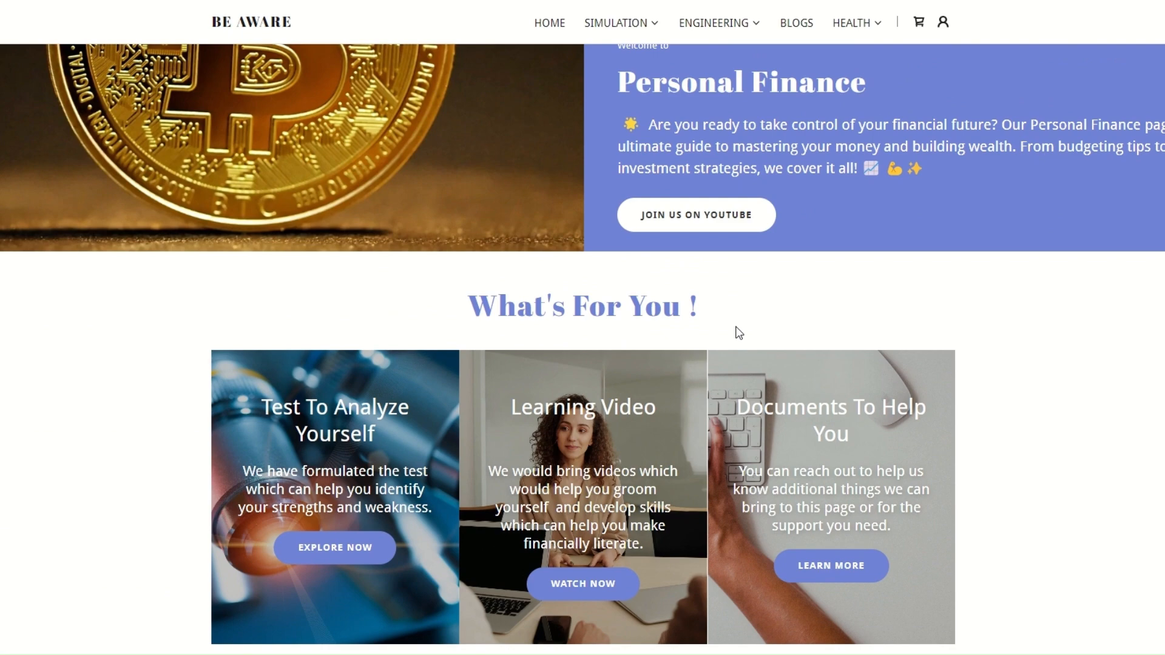
scroll(735, 327, "down", 4)
scroll(752, 276, "down", 5)
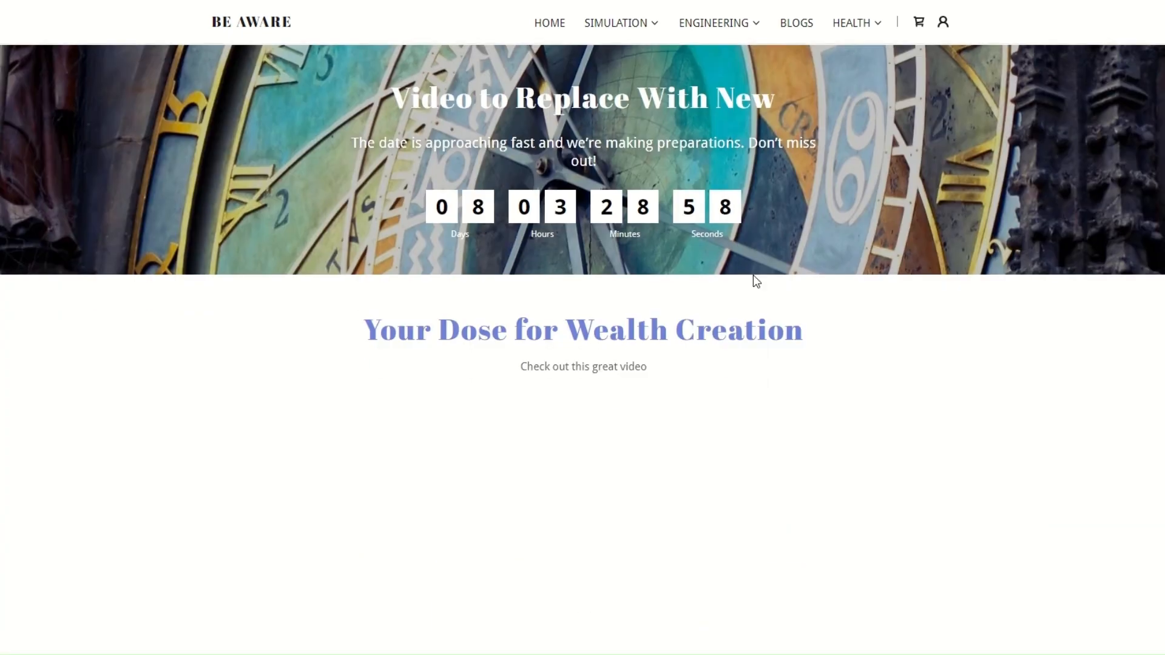
scroll(752, 275, "up", 3)
scroll(753, 275, "down", 2)
scroll(780, 247, "down", 1)
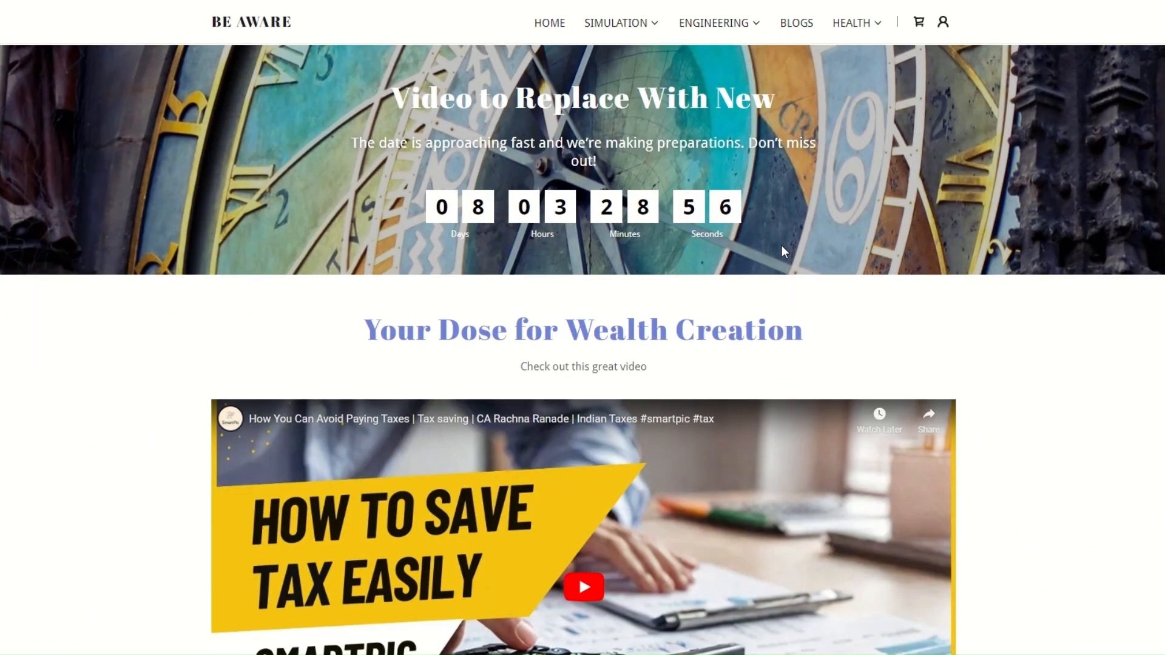
scroll(837, 306, "down", 3)
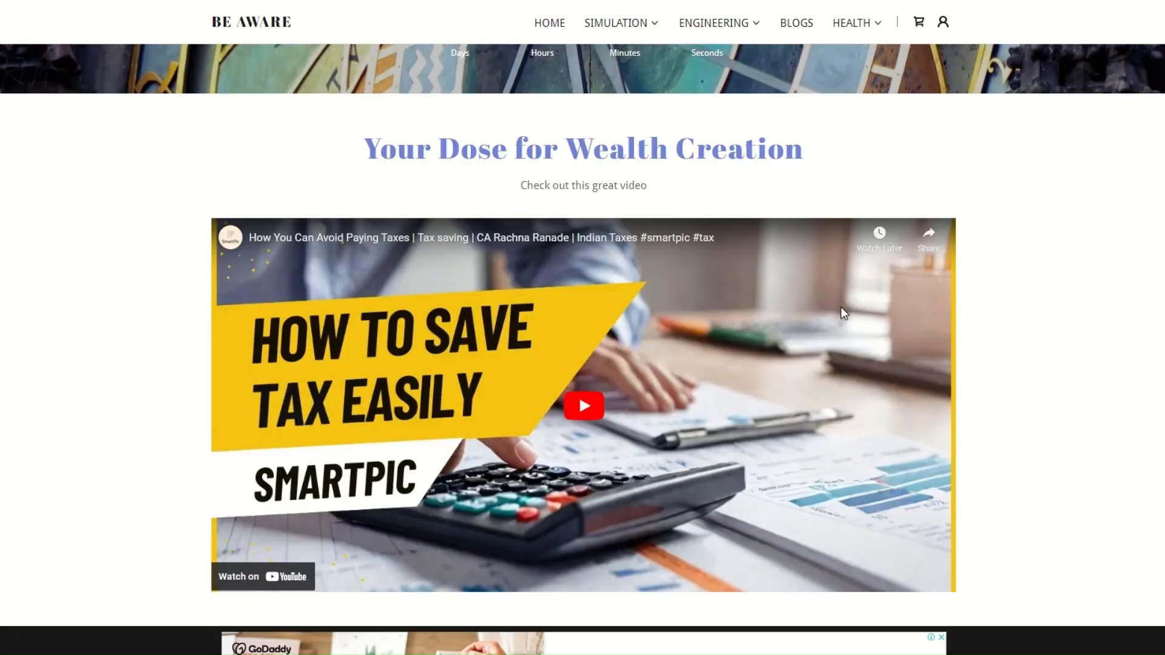
scroll(843, 312, "down", 2)
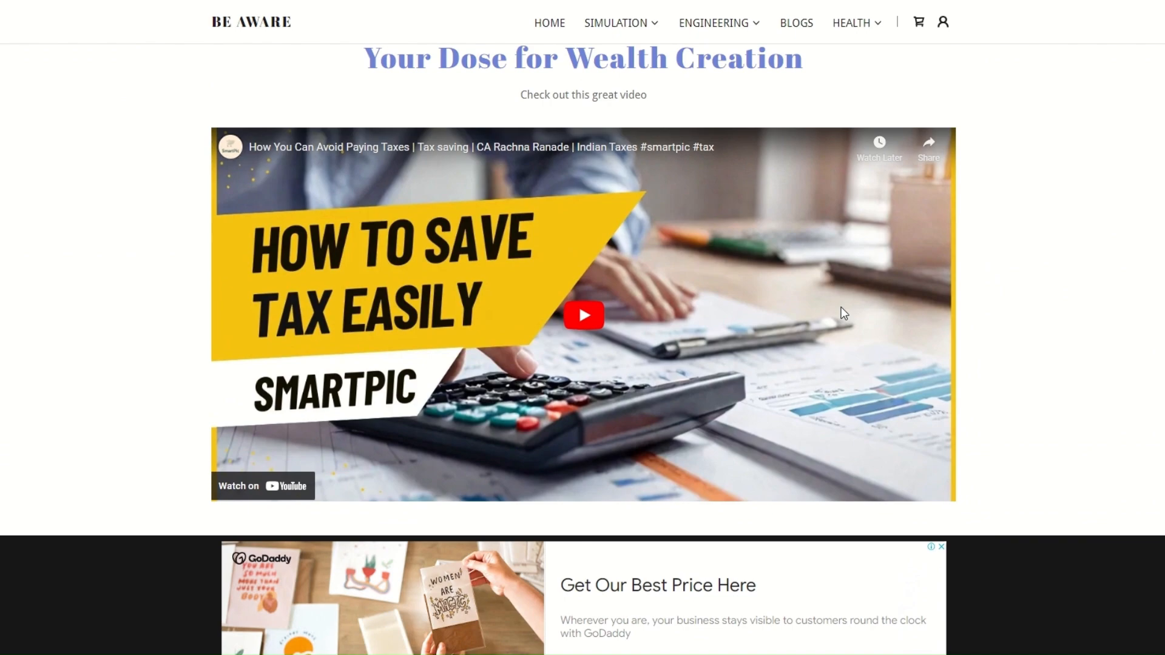
scroll(924, 290, "down", 5)
scroll(923, 290, "up", 7)
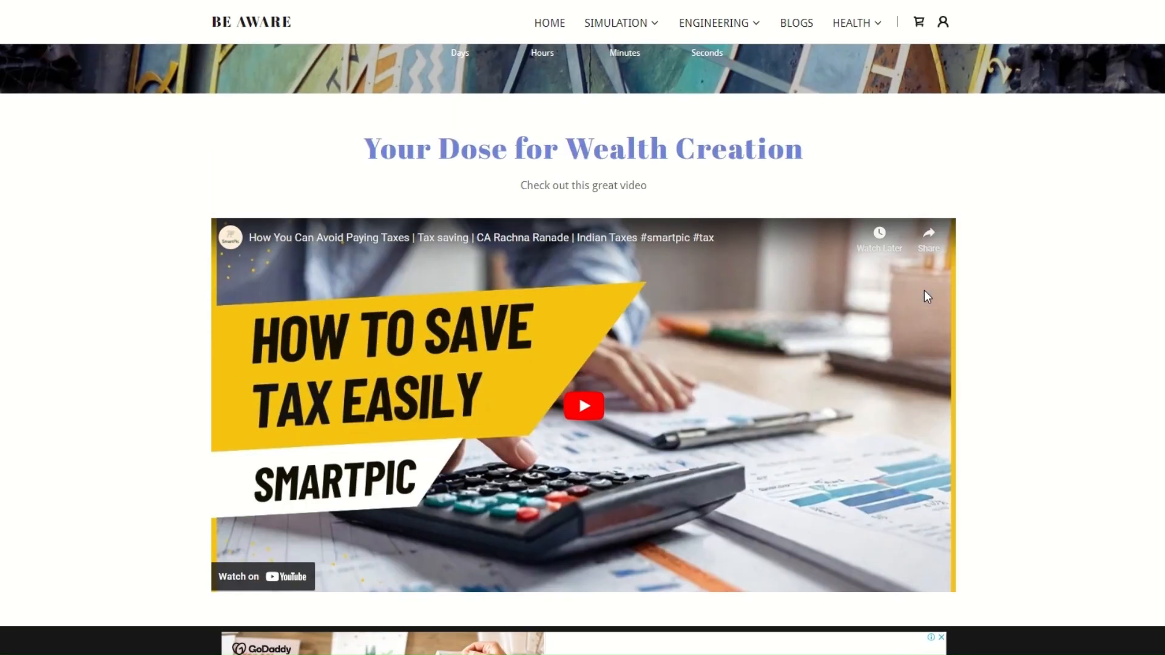
scroll(924, 290, "up", 15)
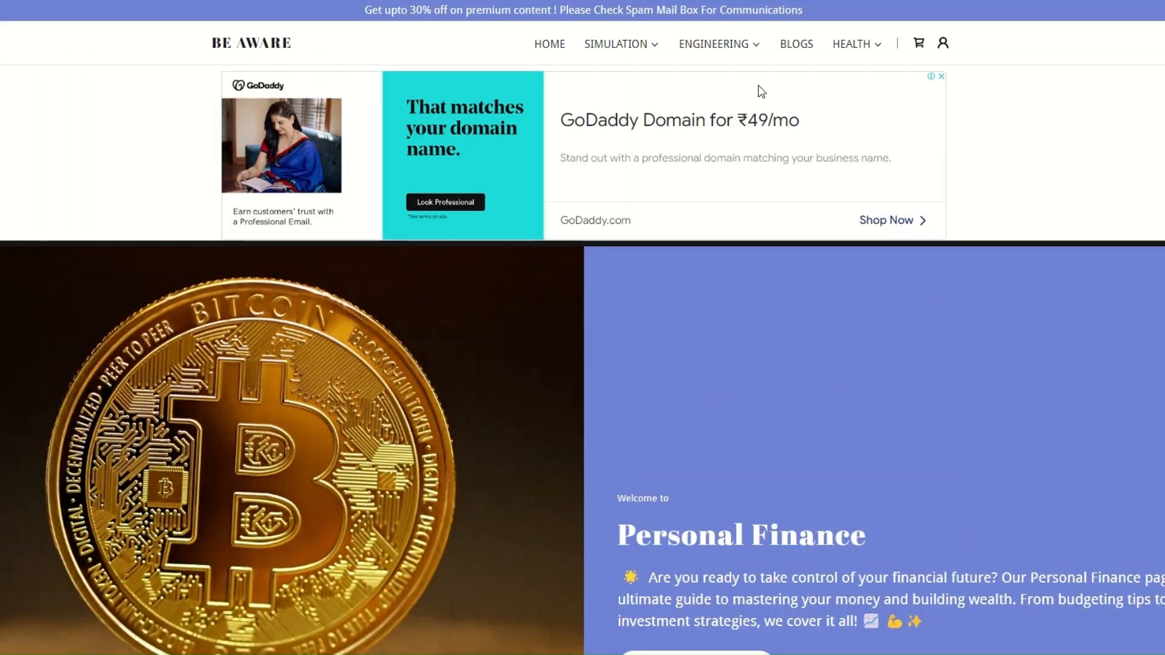
Step: Open the Blogs page and scroll through its introduction, subscription section and latest blog posts
left_click(722, 46)
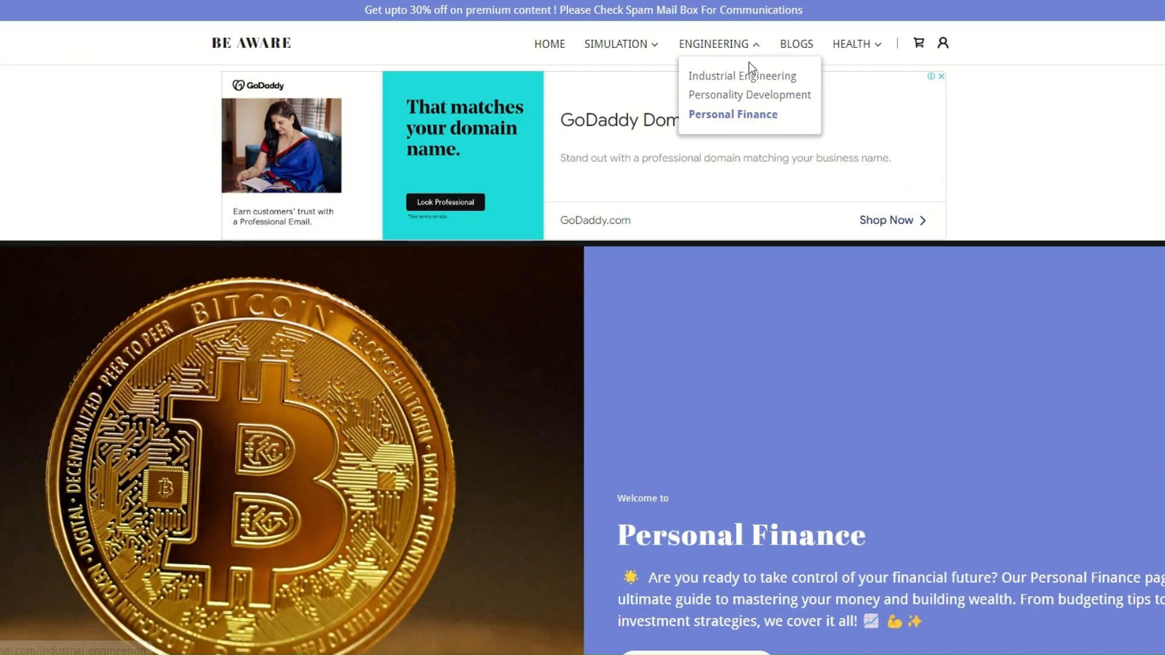
left_click(799, 51)
scroll(640, 393, "down", 1)
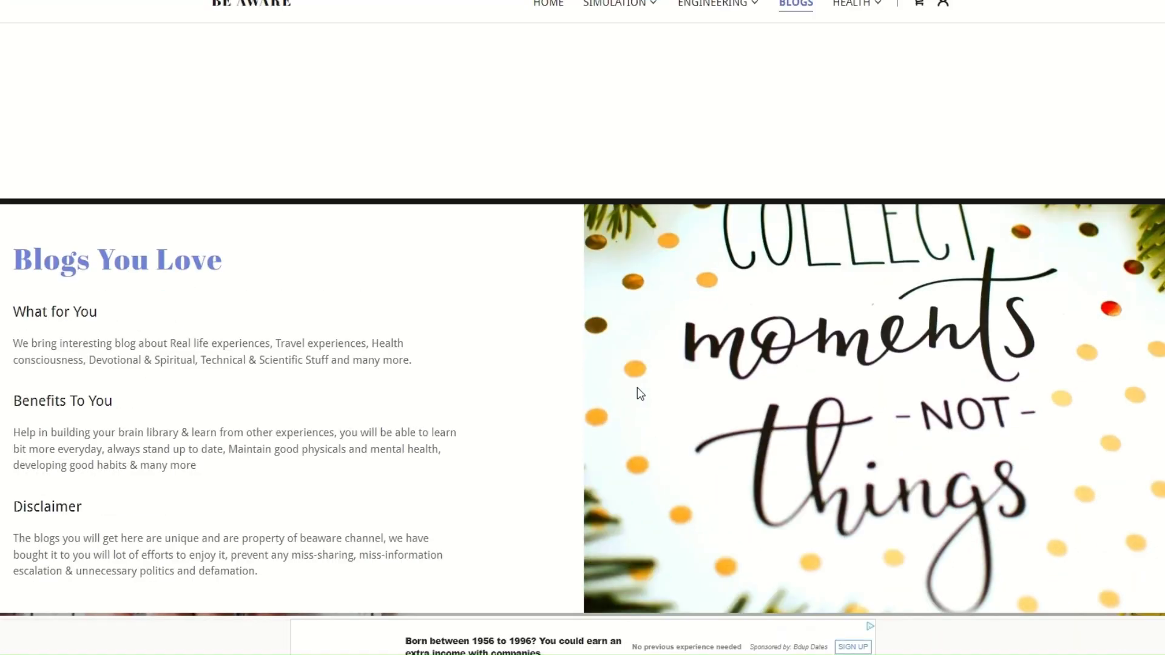
scroll(637, 389, "down", 8)
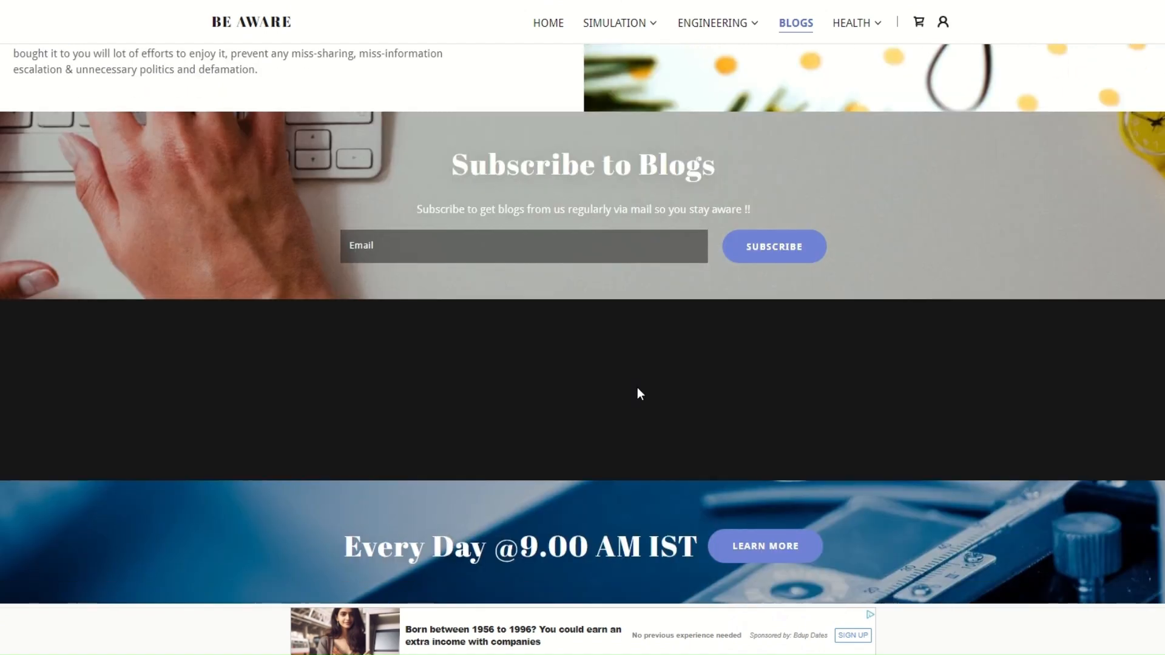
scroll(637, 394, "down", 10)
scroll(639, 395, "up", 2)
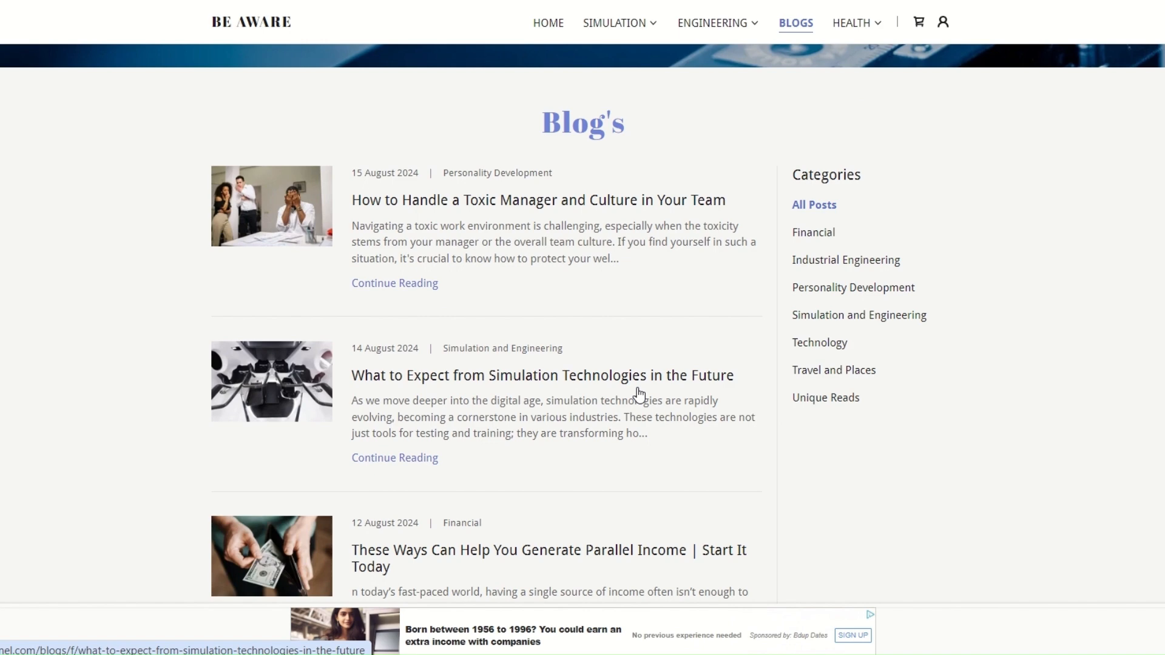
scroll(646, 401, "down", 4)
scroll(652, 404, "up", 6)
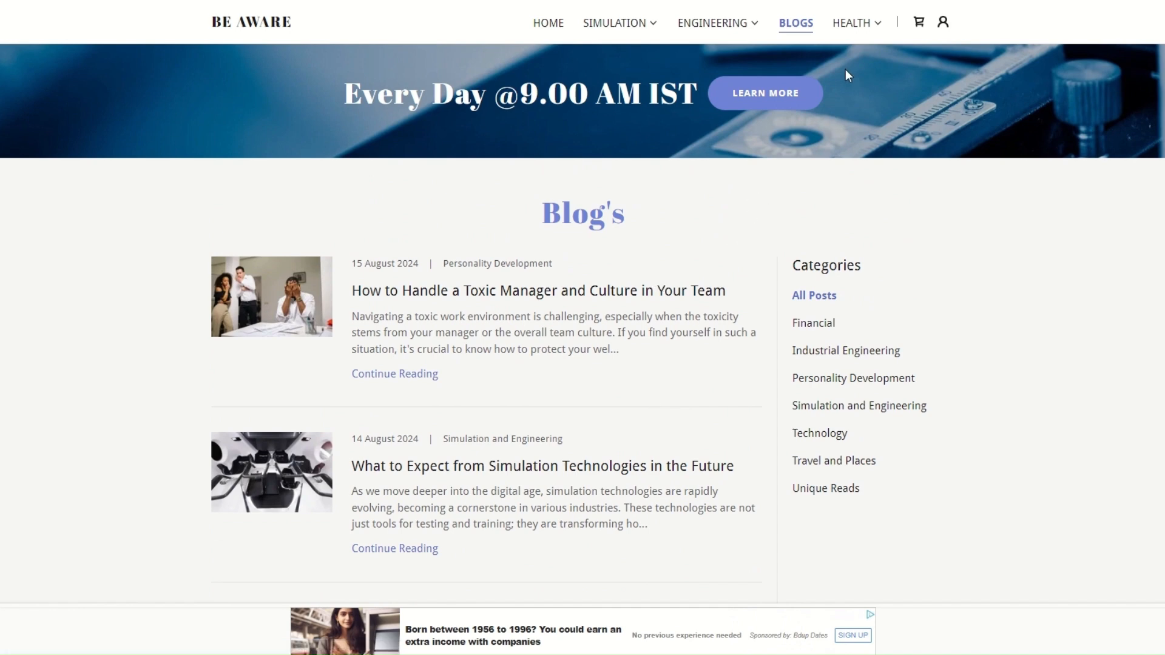
Step: Open the Health Awareness page and scroll through its health tests, health tips and blog posts
mouse_move(858, 34)
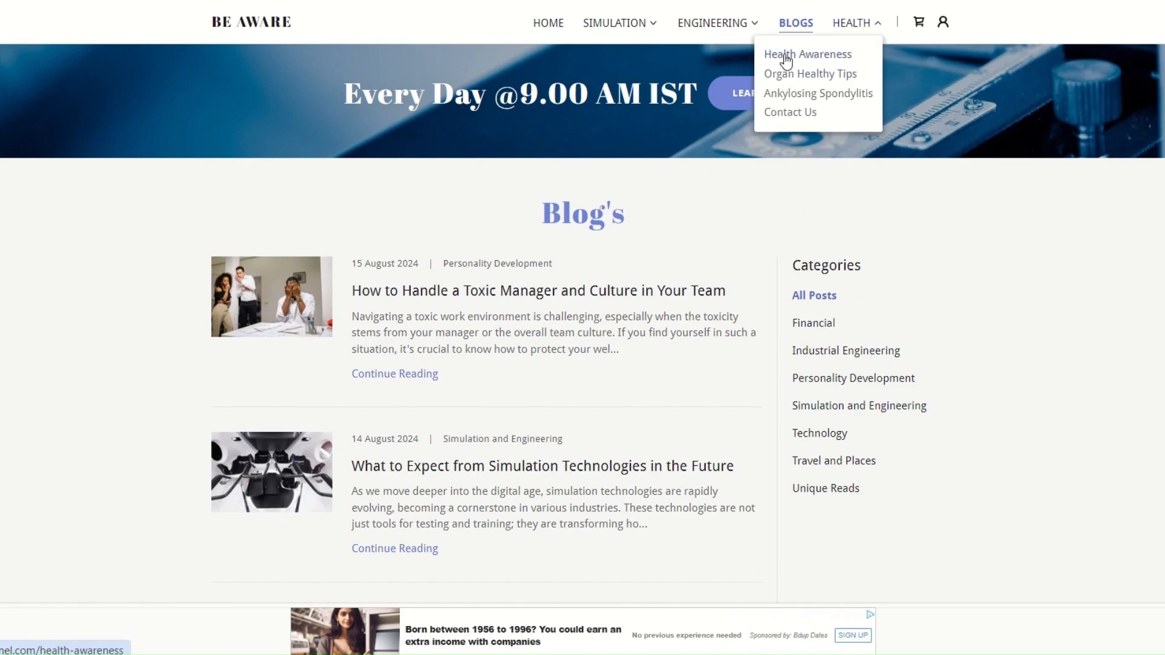
left_click(780, 54)
scroll(764, 250, "down", 3)
scroll(764, 250, "up", 3)
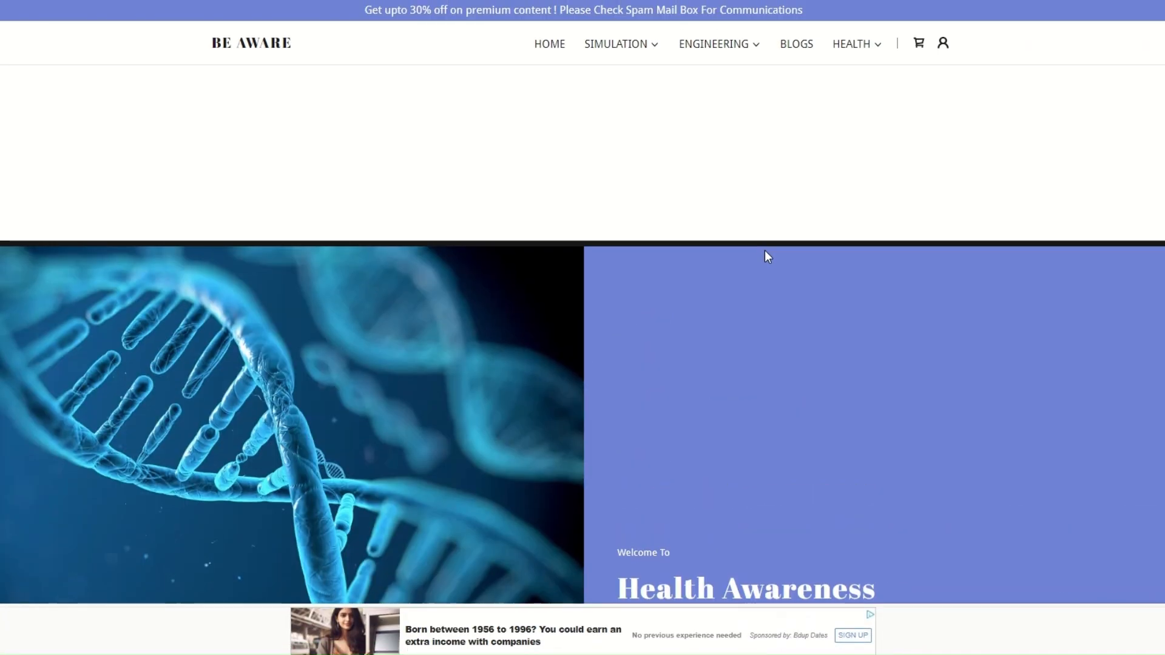
scroll(765, 250, "down", 4)
scroll(765, 253, "down", 3)
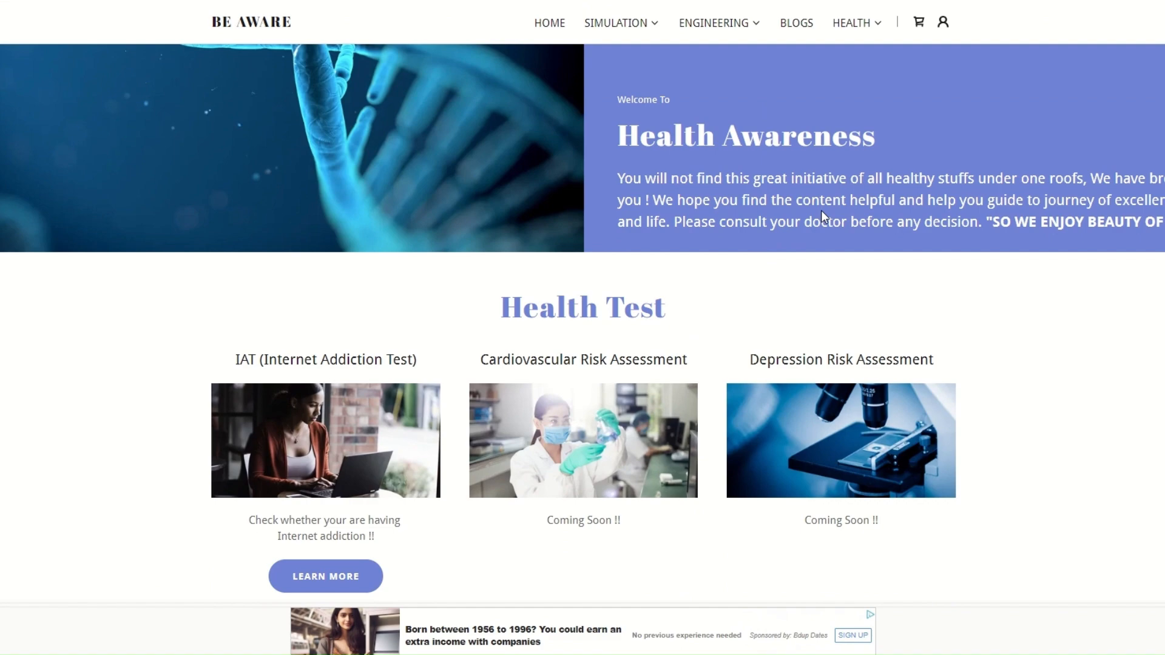
scroll(822, 218, "down", 5)
scroll(824, 219, "up", 3)
scroll(824, 218, "down", 10)
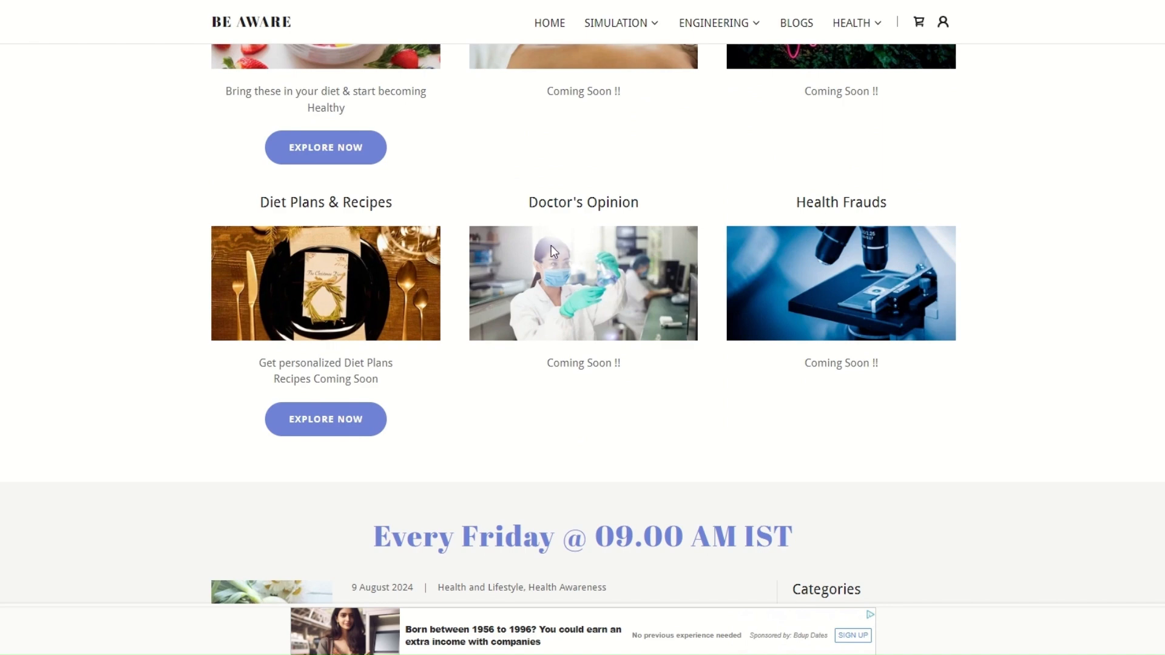
scroll(551, 249, "up", 3)
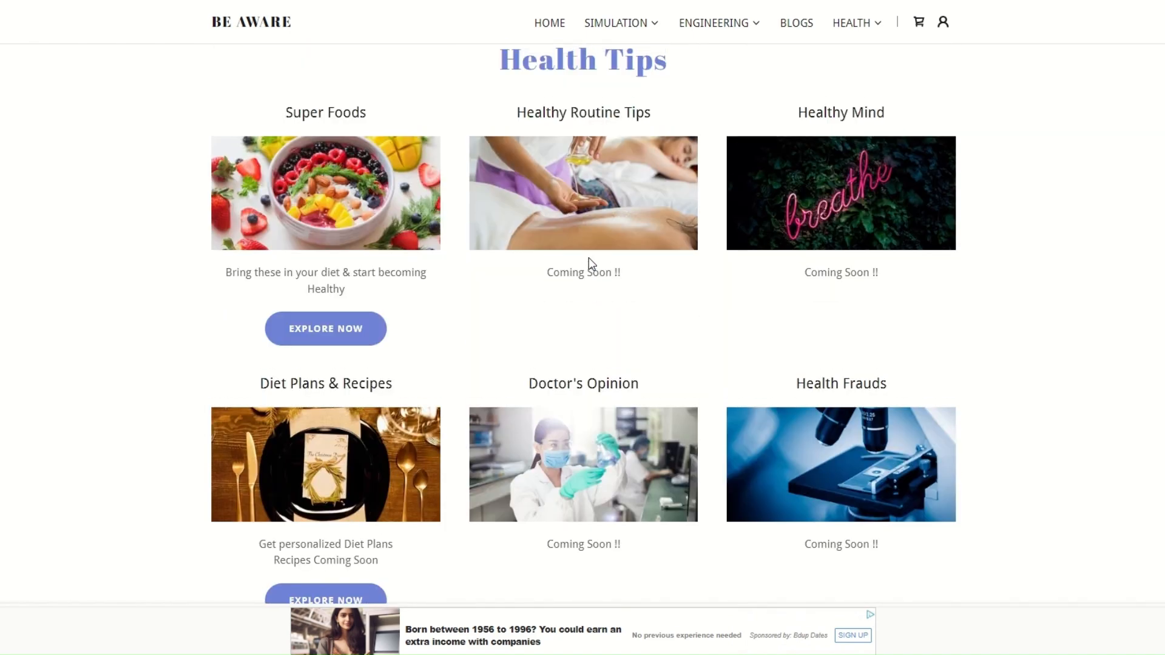
scroll(589, 257, "down", 3)
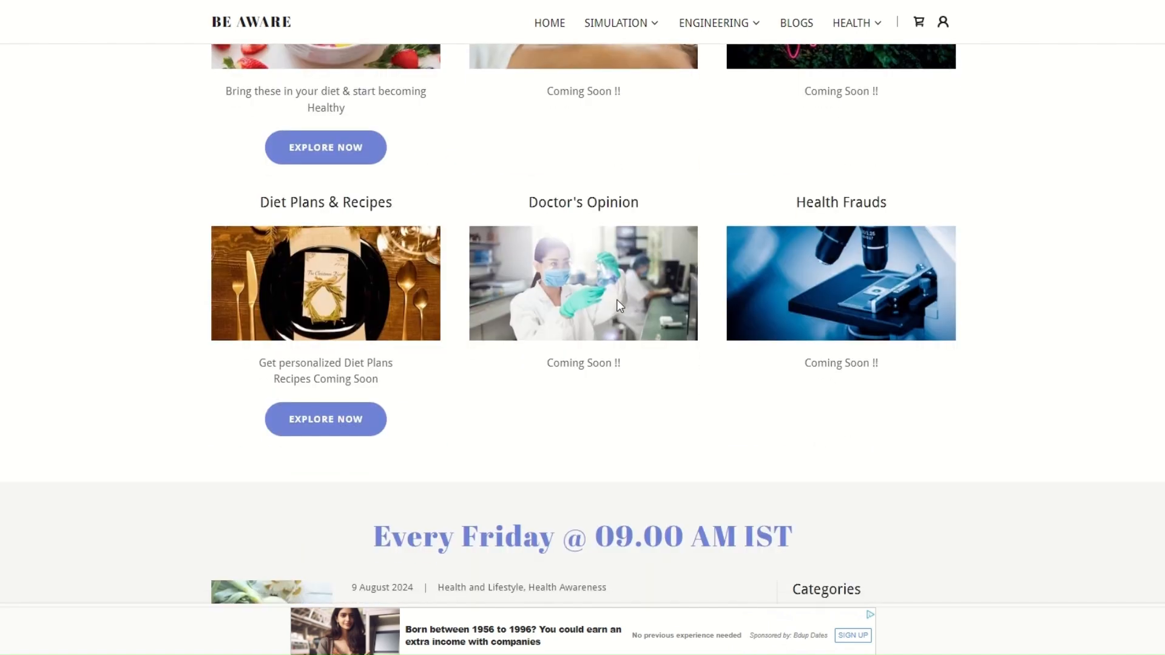
scroll(619, 306, "down", 3)
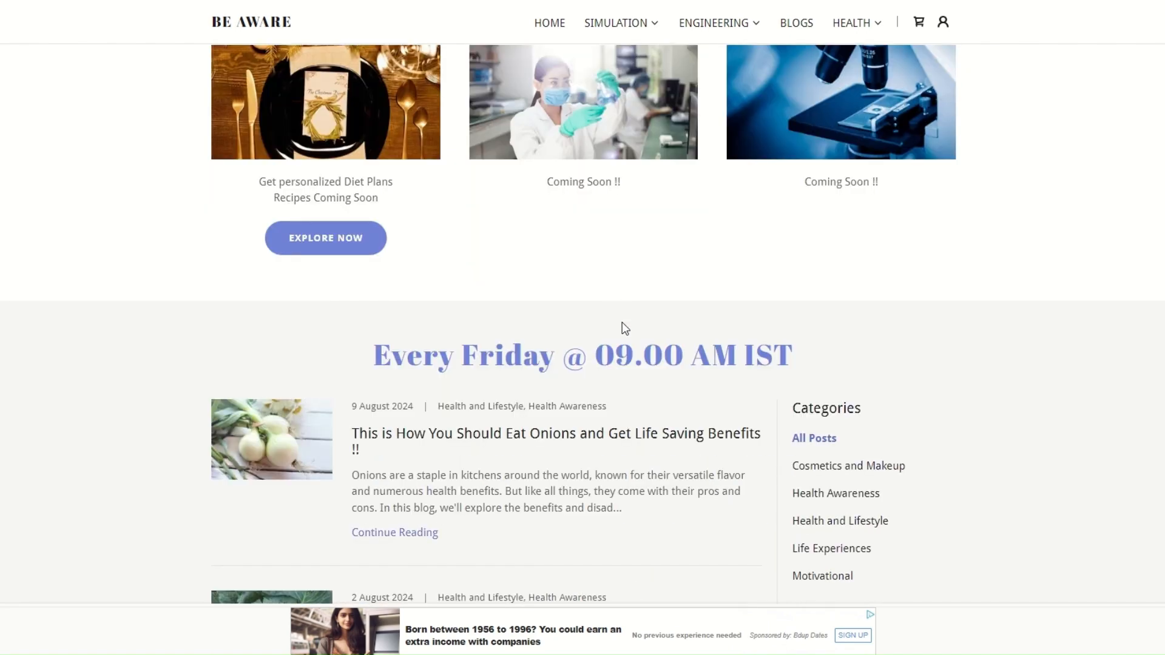
scroll(621, 322, "down", 4)
scroll(845, 312, "down", 20)
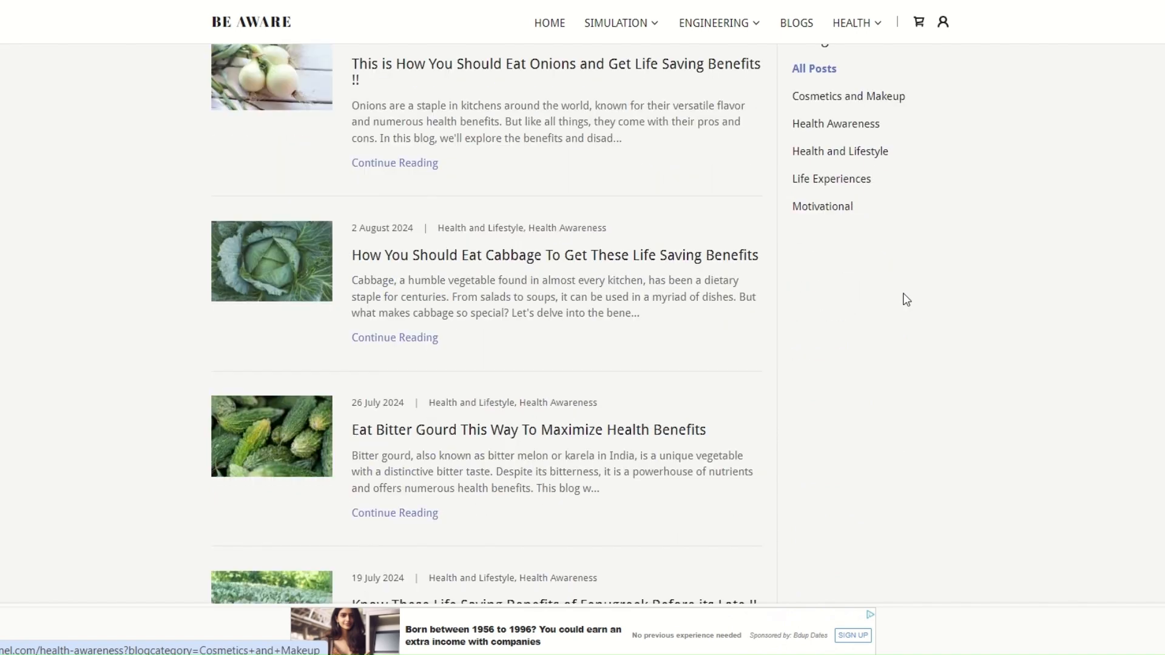
Step: Return to the site's home page
mouse_move(847, 34)
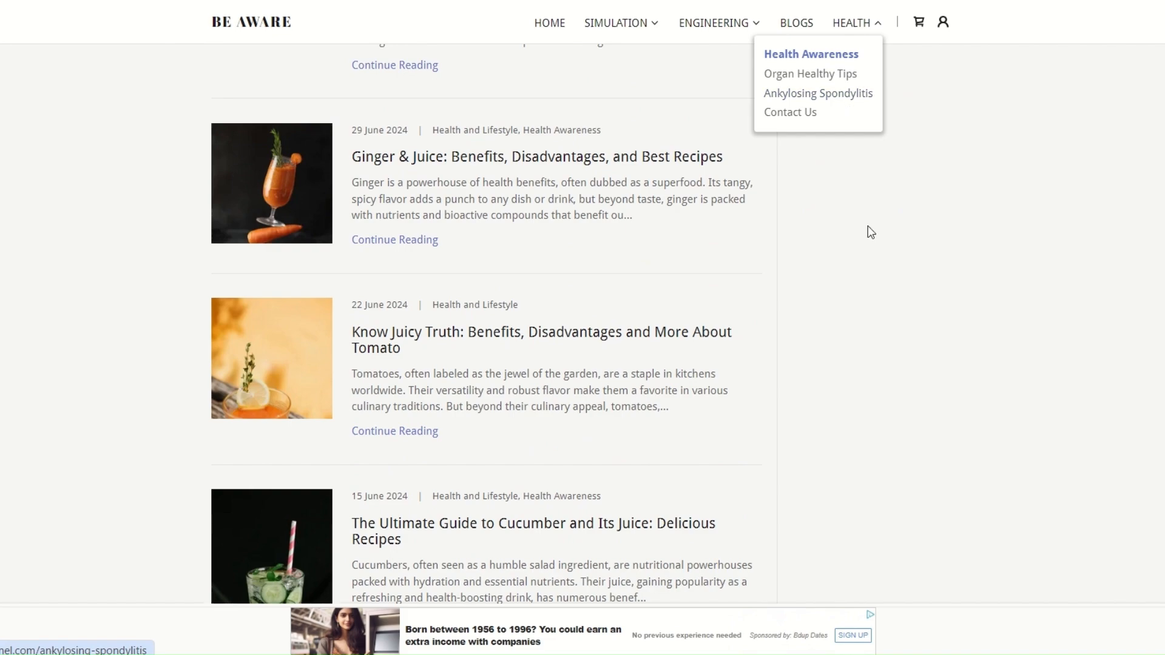
left_click(553, 23)
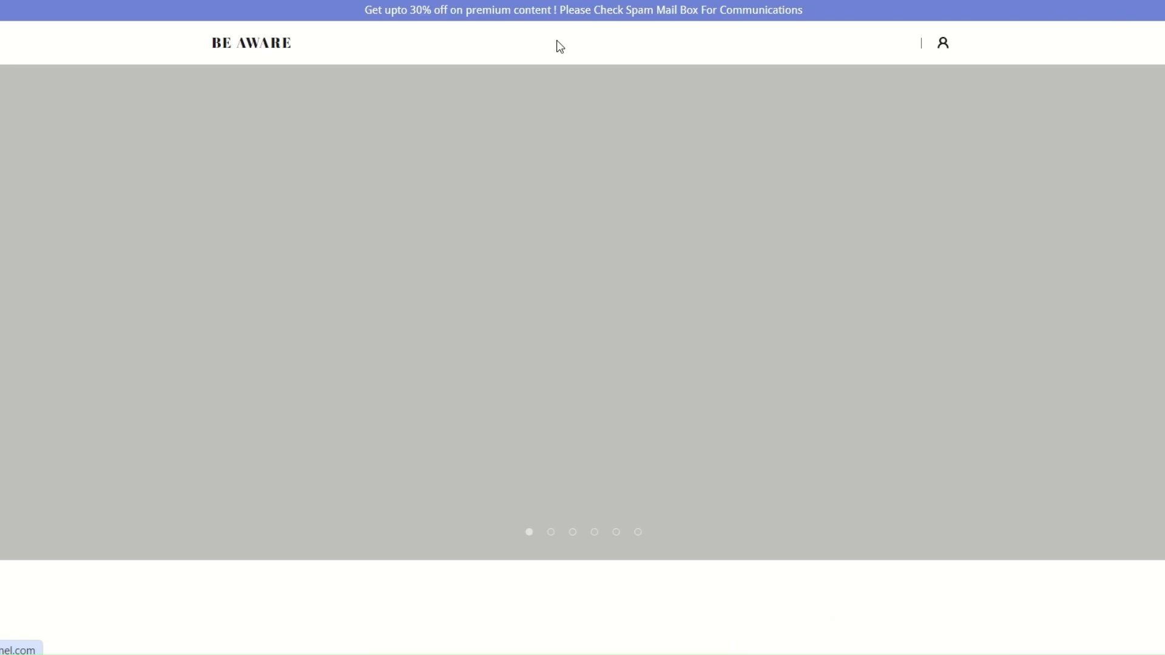